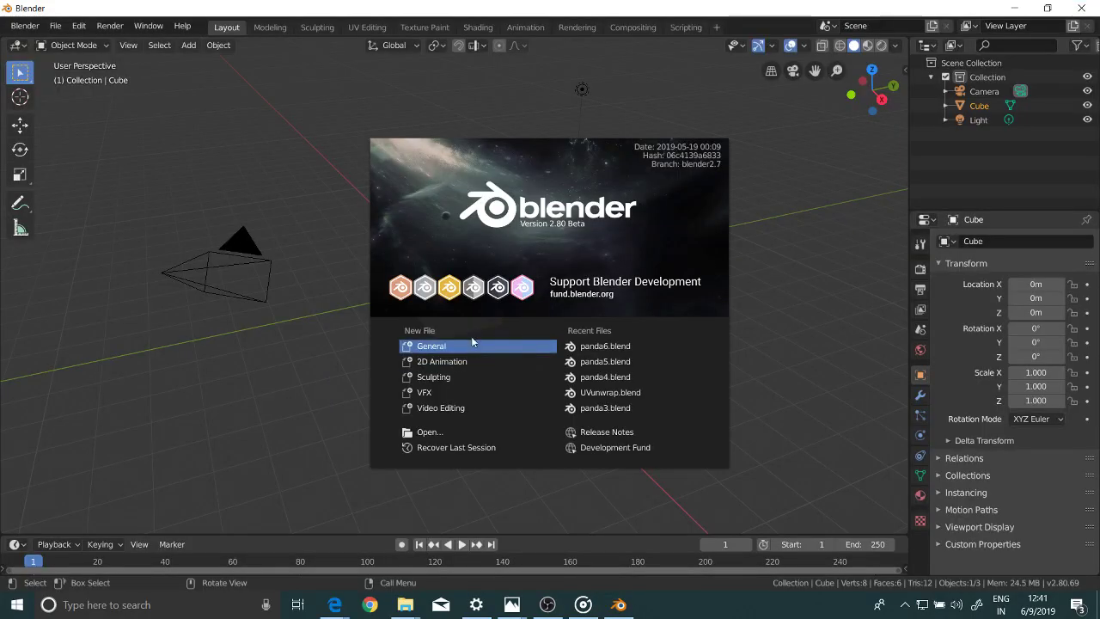
# Step: Create a new Sculpting file and enable Dyntopo with Constant Detail at a resolution of 20
pyautogui.click(458, 380)
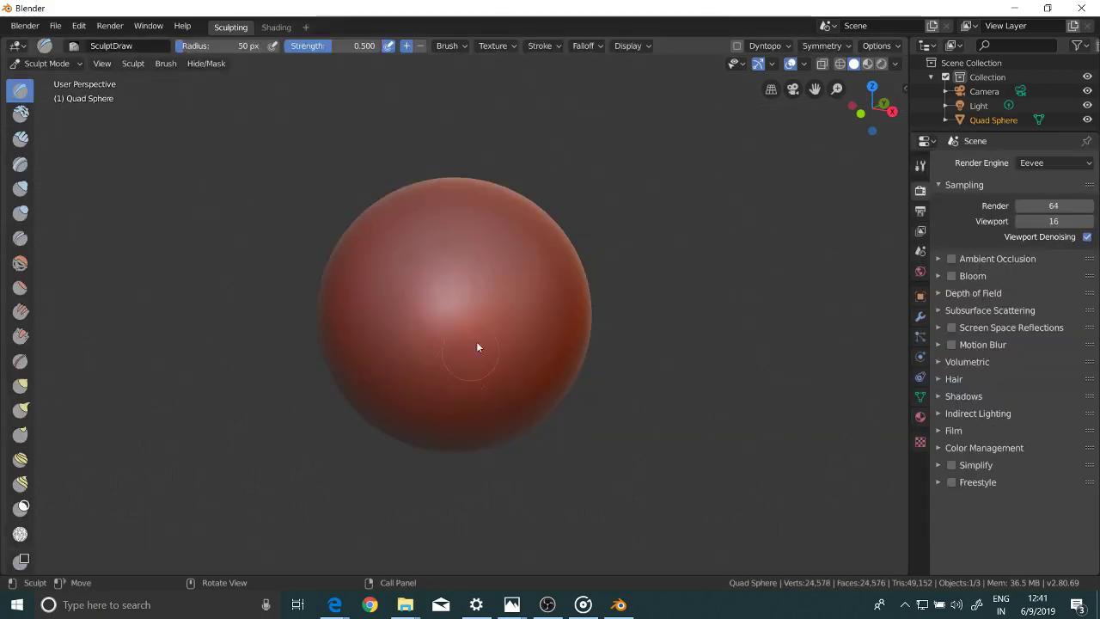
pyautogui.click(737, 46)
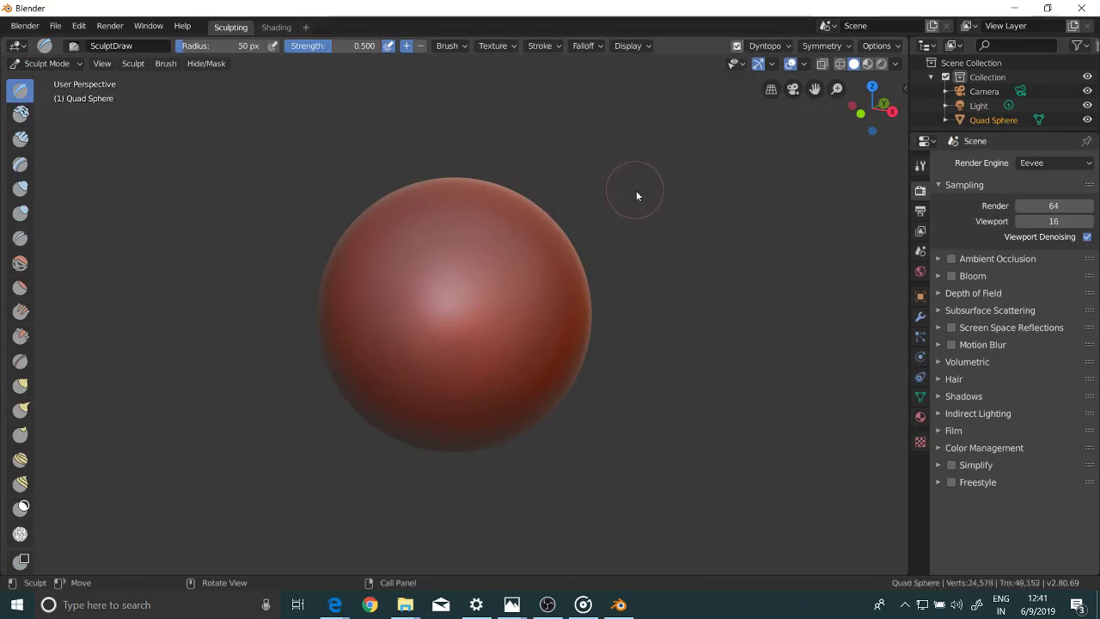
pyautogui.click(768, 46)
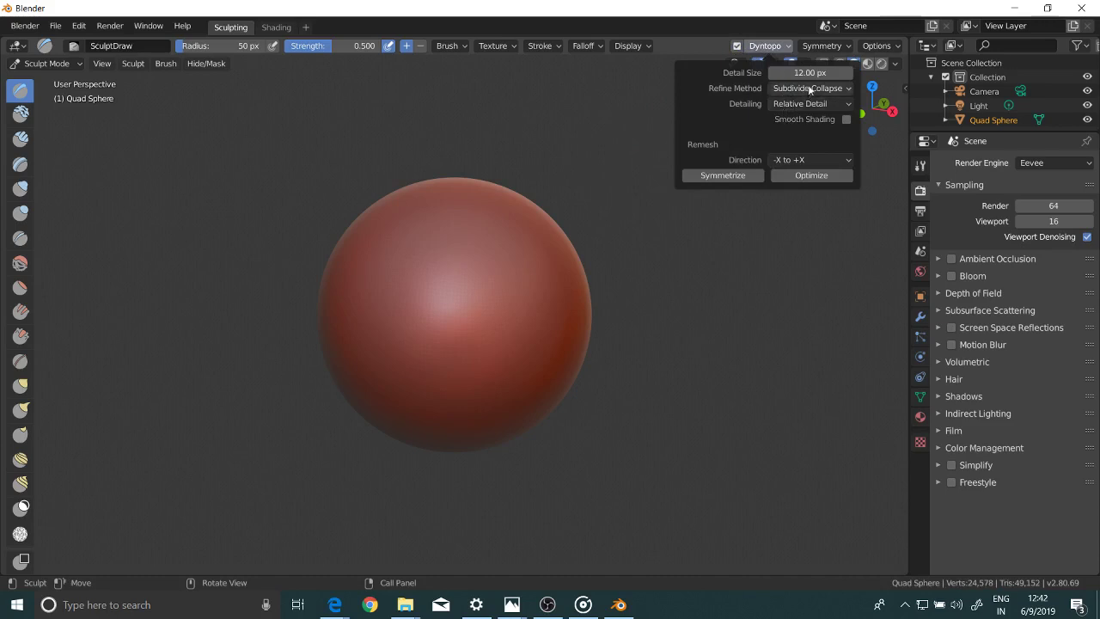
pyautogui.click(810, 103)
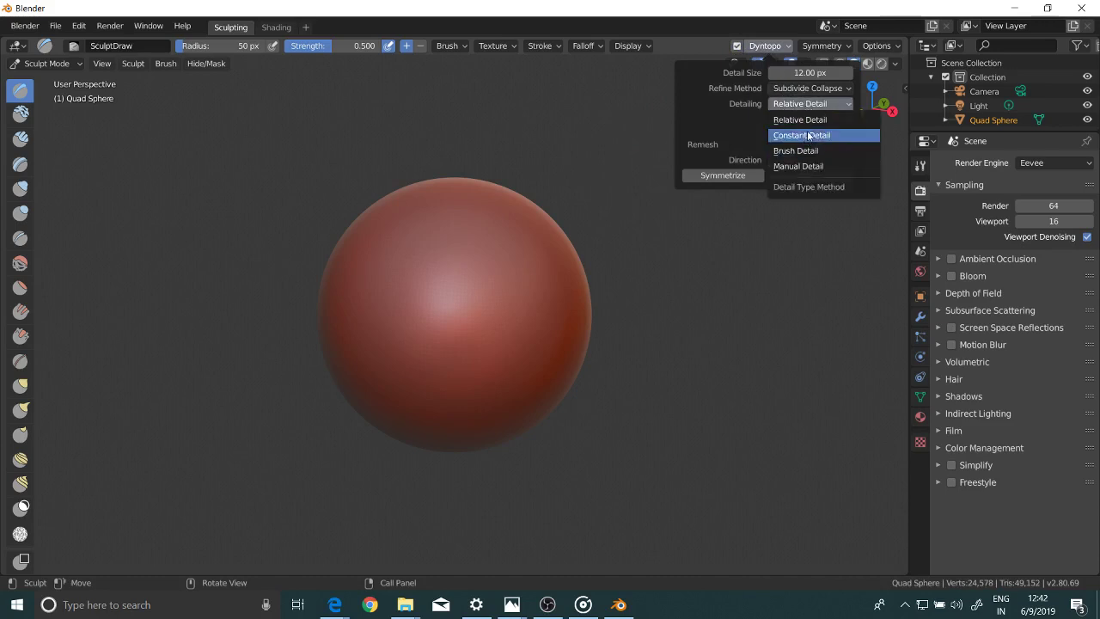
pyautogui.click(808, 135)
pyautogui.click(801, 73)
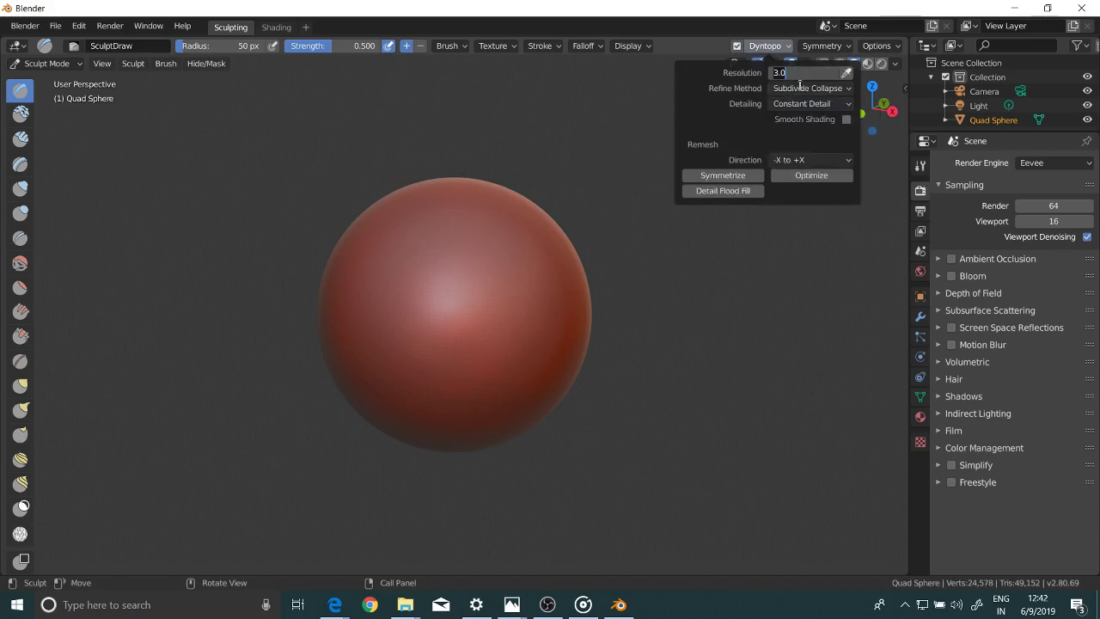
pyautogui.write('20')
pyautogui.press('Return')
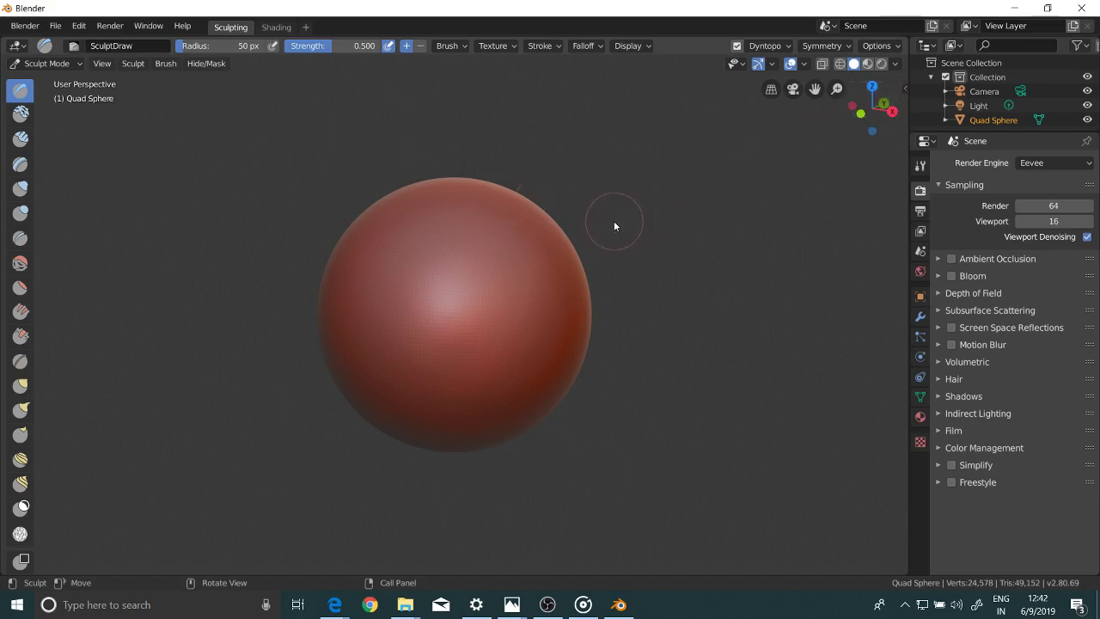
# Step: Raise a mirrored pair of ear bumps near the top of the sphere with the SculptDraw brush
pyautogui.moveTo(613, 222)
pyautogui.mouseDown(button='middle')
pyautogui.moveTo(663, 219)
pyautogui.moveTo(630, 225)
pyautogui.mouseUp(button='middle')
pyautogui.click(823, 46)
pyautogui.moveTo(518, 202); pyautogui.dragTo(519, 215)
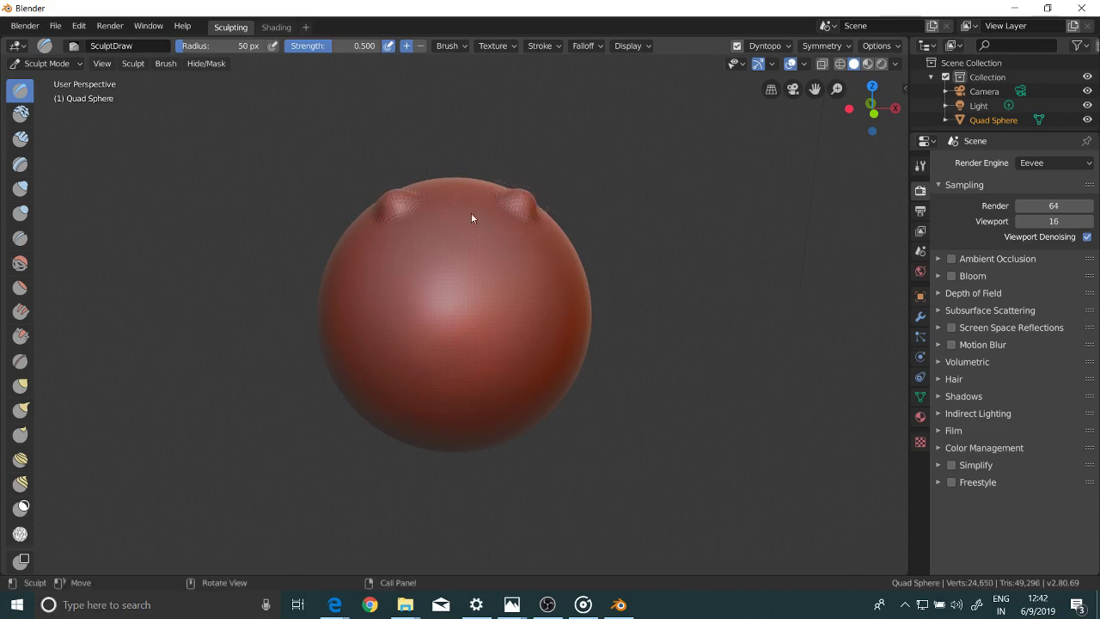
# Step: Try to build the ear bumps up into taller ears with the Blob brush, and undo the strokes
pyautogui.click(21, 212)
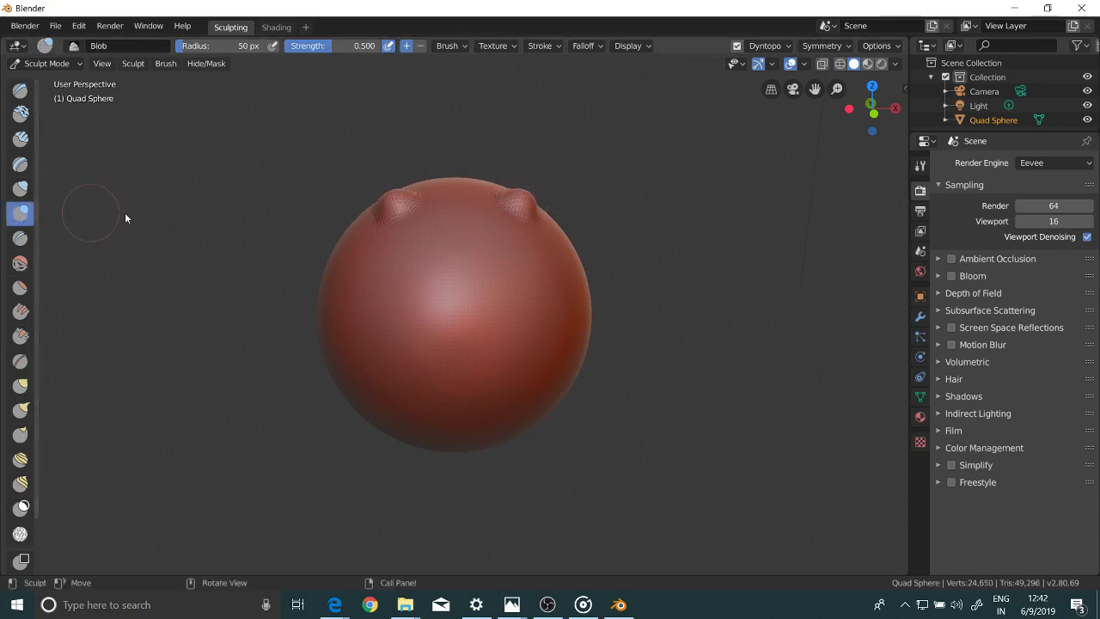
pyautogui.moveTo(399, 203); pyautogui.dragTo(378, 201)
pyautogui.moveTo(499, 184)
pyautogui.mouseDown(button='middle')
pyautogui.moveTo(469, 163)
pyautogui.moveTo(473, 149)
pyautogui.mouseUp(button='middle')
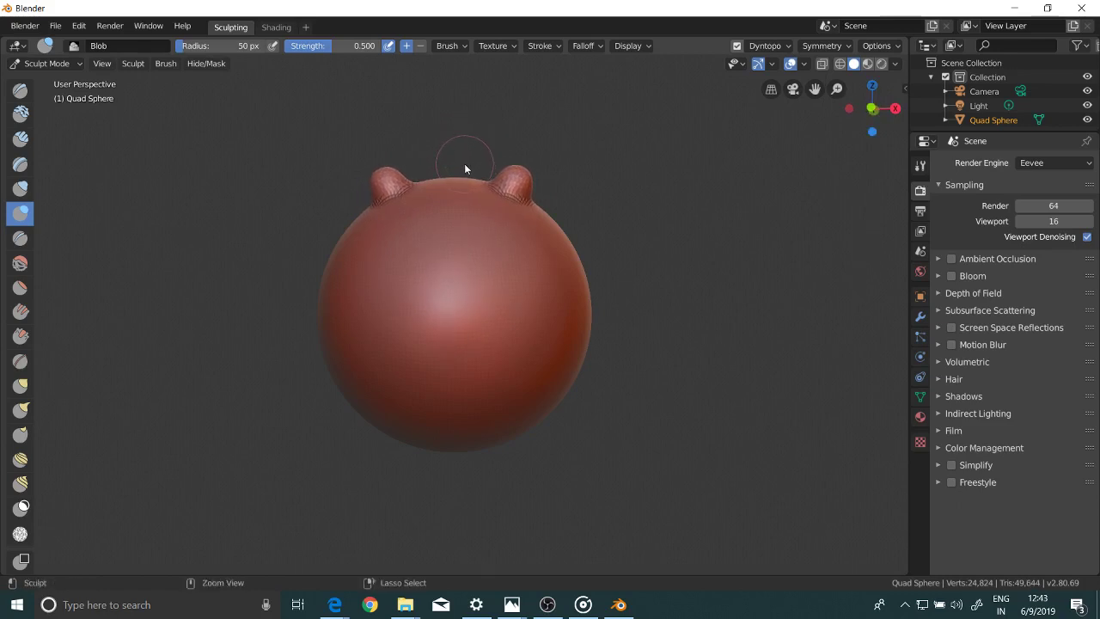
pyautogui.hotkey('ctrl', 'z')
pyautogui.hotkey('ctrl', 'z')
# Step: Form the two rounded ears at the top of the sphere with the Blob brush and swell them with Inflate/Deflate
pyautogui.moveTo(532, 208)
pyautogui.mouseDown()
pyautogui.moveTo(523, 206)
pyautogui.moveTo(534, 194)
pyautogui.moveTo(513, 200)
pyautogui.moveTo(520, 188)
pyautogui.mouseUp()
pyautogui.click(17, 189)
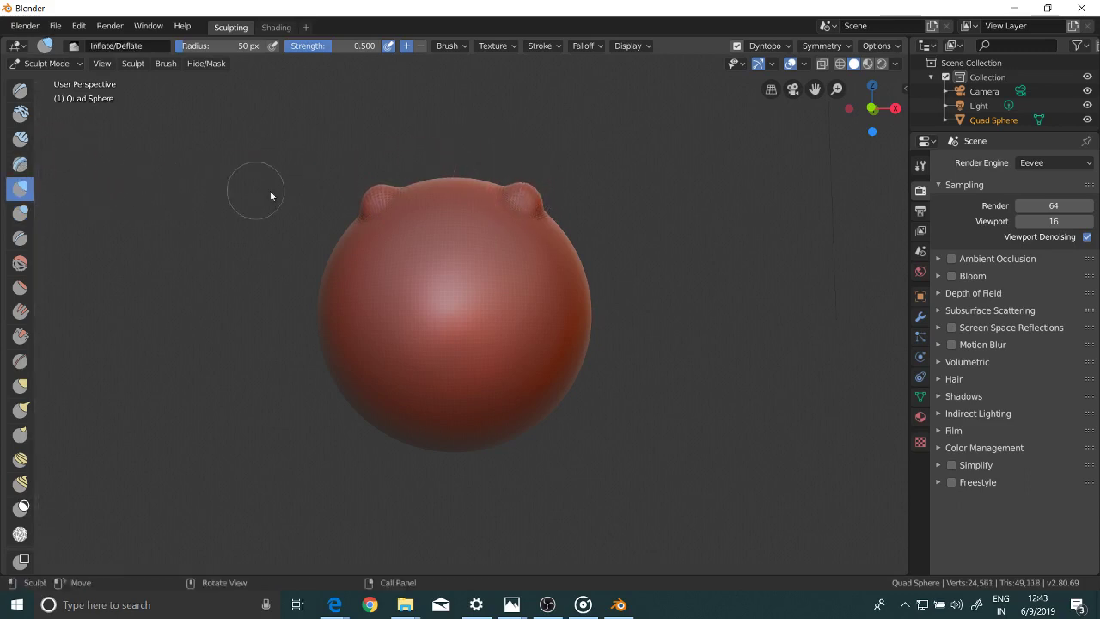
pyautogui.moveTo(375, 190)
pyautogui.mouseDown()
pyautogui.moveTo(364, 194)
pyautogui.moveTo(375, 190)
pyautogui.mouseUp()
pyautogui.moveTo(530, 196); pyautogui.dragTo(524, 185)
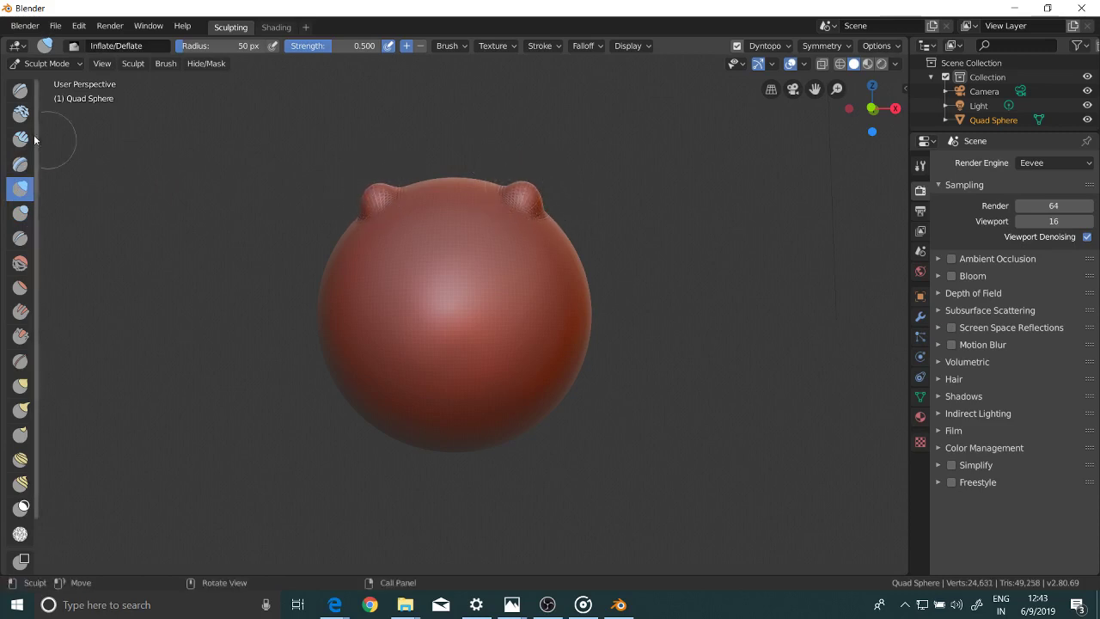
# Step: Reshape both ears with the SculptDraw brush, carving down the ridges behind them
pyautogui.click(19, 91)
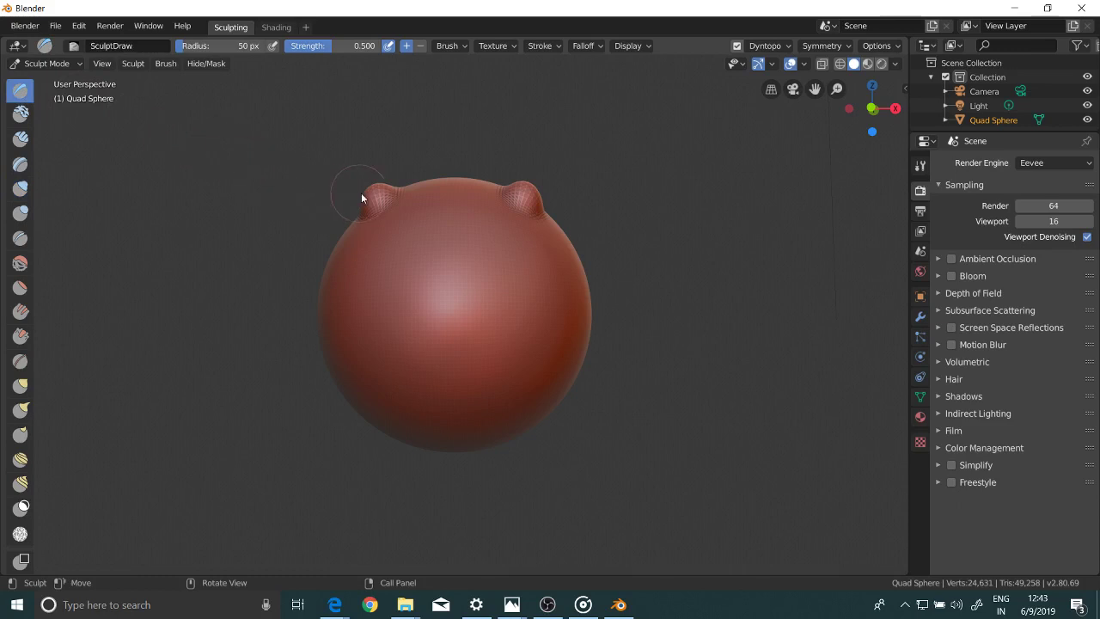
pyautogui.moveTo(369, 207); pyautogui.dragTo(368, 192)
pyautogui.moveTo(536, 199); pyautogui.dragTo(424, 249, button='middle')
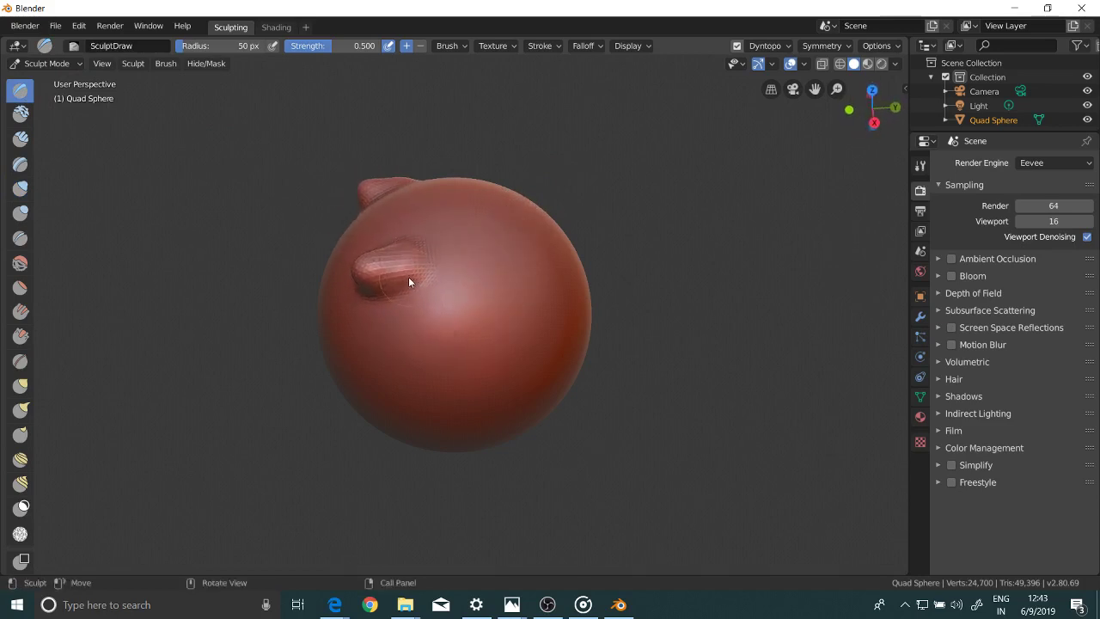
pyautogui.moveTo(404, 279)
pyautogui.mouseDown()
pyautogui.moveTo(399, 241)
pyautogui.moveTo(420, 286)
pyautogui.moveTo(411, 248)
pyautogui.moveTo(445, 200)
pyautogui.moveTo(415, 294)
pyautogui.moveTo(422, 253)
pyautogui.moveTo(421, 286)
pyautogui.moveTo(403, 244)
pyautogui.moveTo(413, 298)
pyautogui.moveTo(432, 274)
pyautogui.moveTo(424, 305)
pyautogui.moveTo(412, 302)
pyautogui.moveTo(412, 265)
pyautogui.moveTo(394, 280)
pyautogui.moveTo(373, 251)
pyautogui.moveTo(385, 274)
pyautogui.moveTo(389, 250)
pyautogui.moveTo(389, 280)
pyautogui.moveTo(418, 248)
pyautogui.mouseUp()
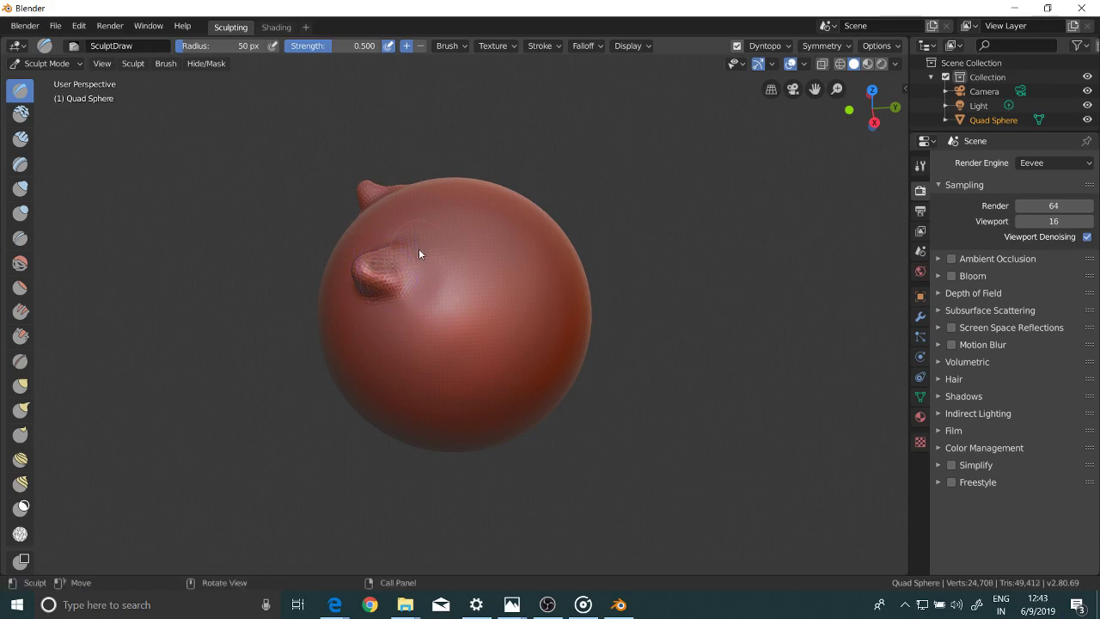
pyautogui.moveTo(447, 258)
pyautogui.mouseDown(button='middle')
pyautogui.moveTo(503, 249)
pyautogui.moveTo(572, 192)
pyautogui.moveTo(548, 223)
pyautogui.moveTo(605, 201)
pyautogui.moveTo(595, 201)
pyautogui.moveTo(679, 257)
pyautogui.mouseUp(button='middle')
pyautogui.moveTo(517, 290)
pyautogui.mouseDown()
pyautogui.moveTo(509, 263)
pyautogui.moveTo(497, 269)
pyautogui.mouseUp()
pyautogui.moveTo(496, 269)
pyautogui.mouseDown(button='middle')
pyautogui.moveTo(452, 190)
pyautogui.moveTo(343, 141)
pyautogui.mouseUp(button='middle')
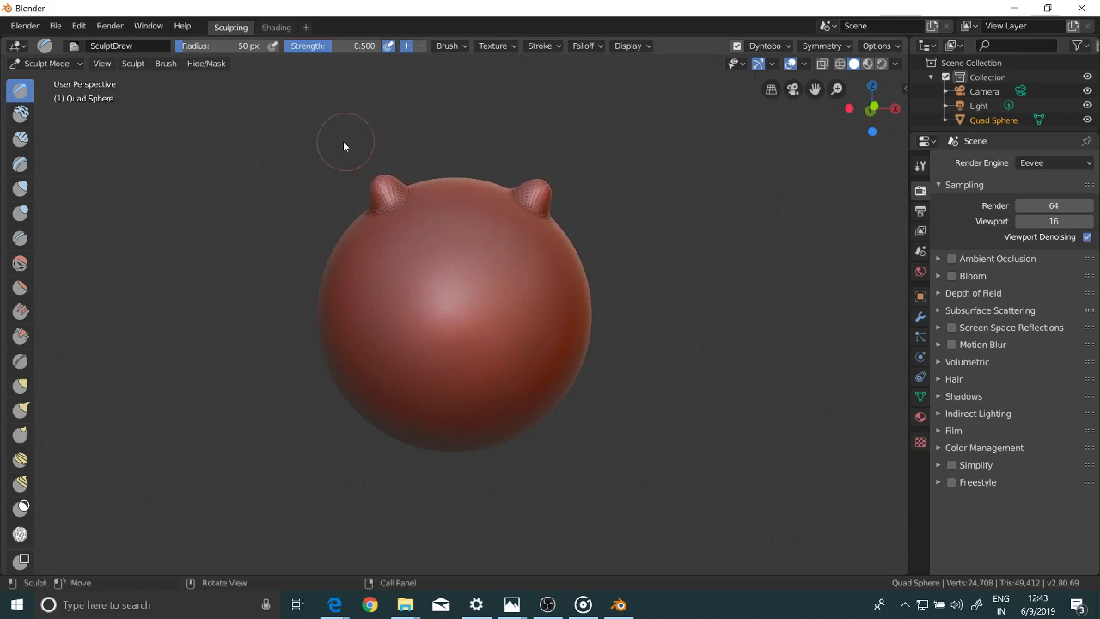
# Step: Enlarge the ear tips with the Blob brush and undo the last stroke
pyautogui.click(15, 209)
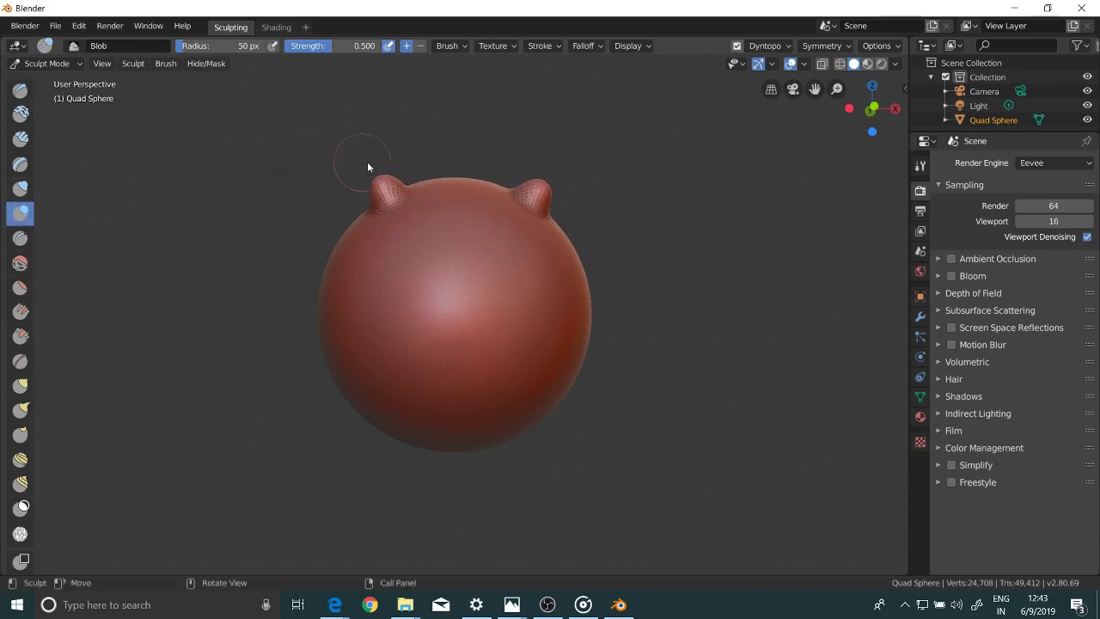
pyautogui.moveTo(377, 184); pyautogui.dragTo(360, 196)
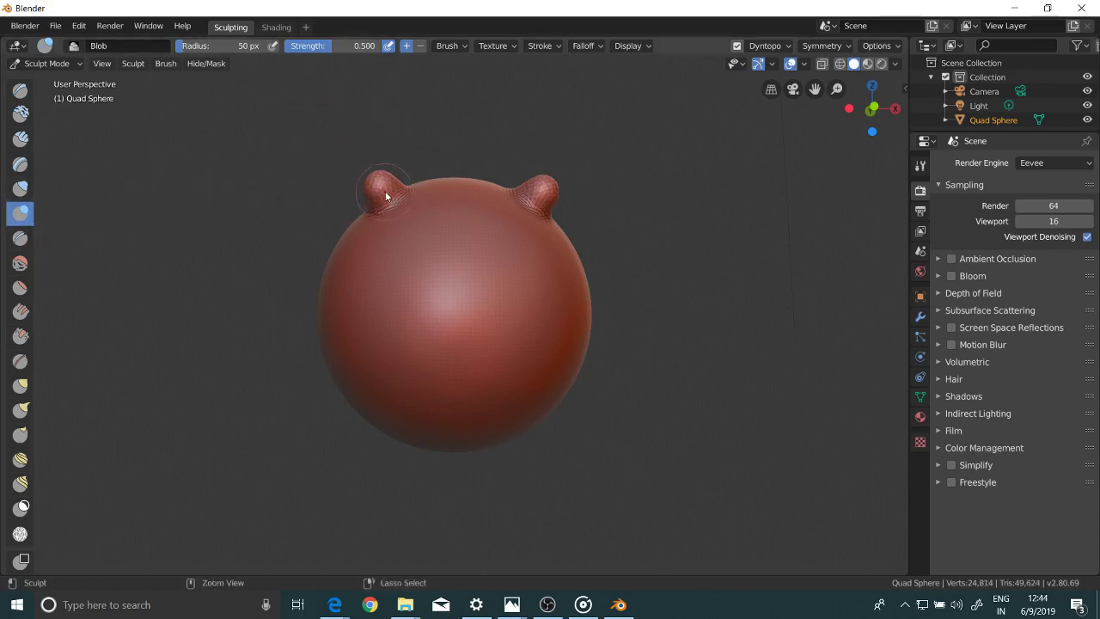
pyautogui.moveTo(386, 197)
pyautogui.mouseDown()
pyautogui.moveTo(379, 188)
pyautogui.moveTo(403, 178)
pyautogui.mouseUp()
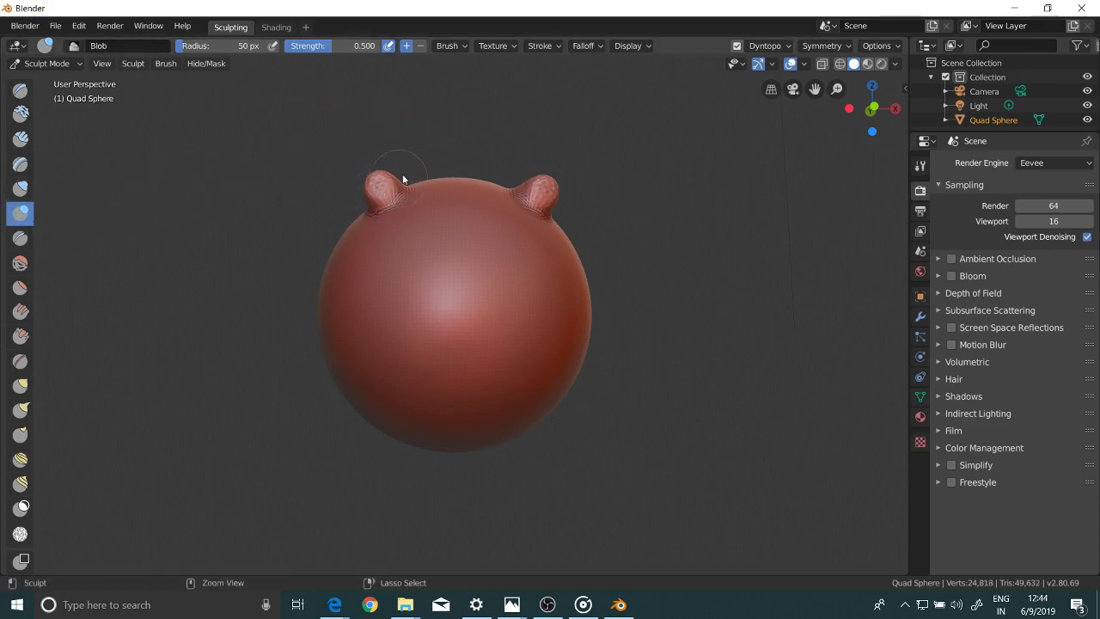
pyautogui.moveTo(403, 179)
pyautogui.mouseDown(button='middle')
pyautogui.moveTo(461, 170)
pyautogui.moveTo(426, 153)
pyautogui.moveTo(450, 144)
pyautogui.moveTo(459, 172)
pyautogui.moveTo(448, 166)
pyautogui.mouseUp(button='middle')
pyautogui.hotkey('ctrl', 'z')
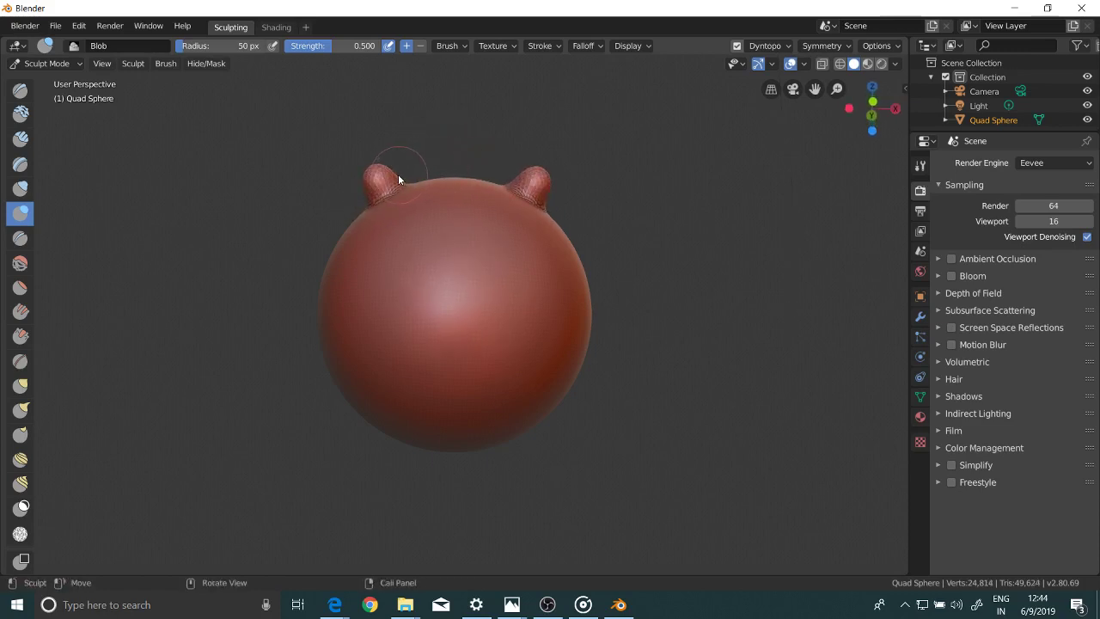
# Step: Reduce the SculptDraw brush radius to 24 px and carve hollows into the fronts of both ears
pyautogui.click(20, 90)
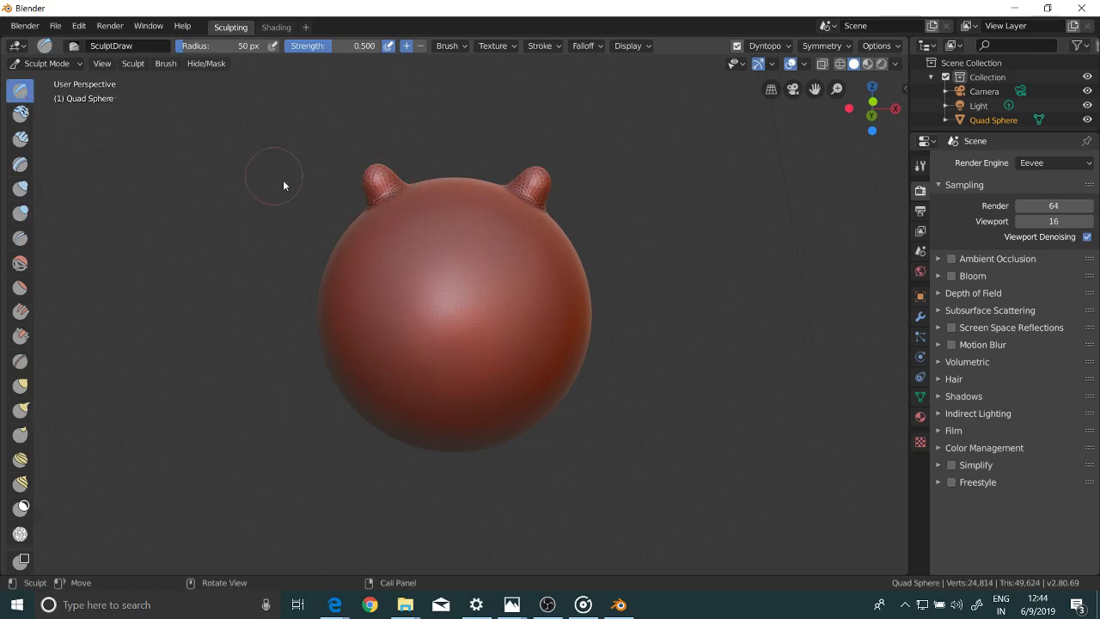
pyautogui.scroll(2, 347, 182)
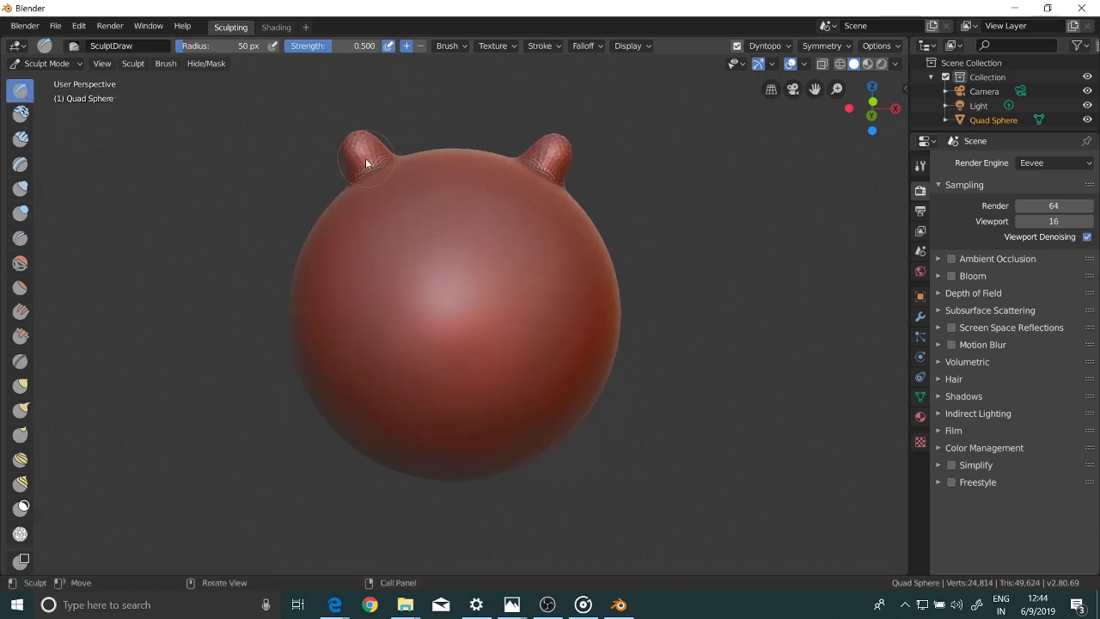
pyautogui.press('f')
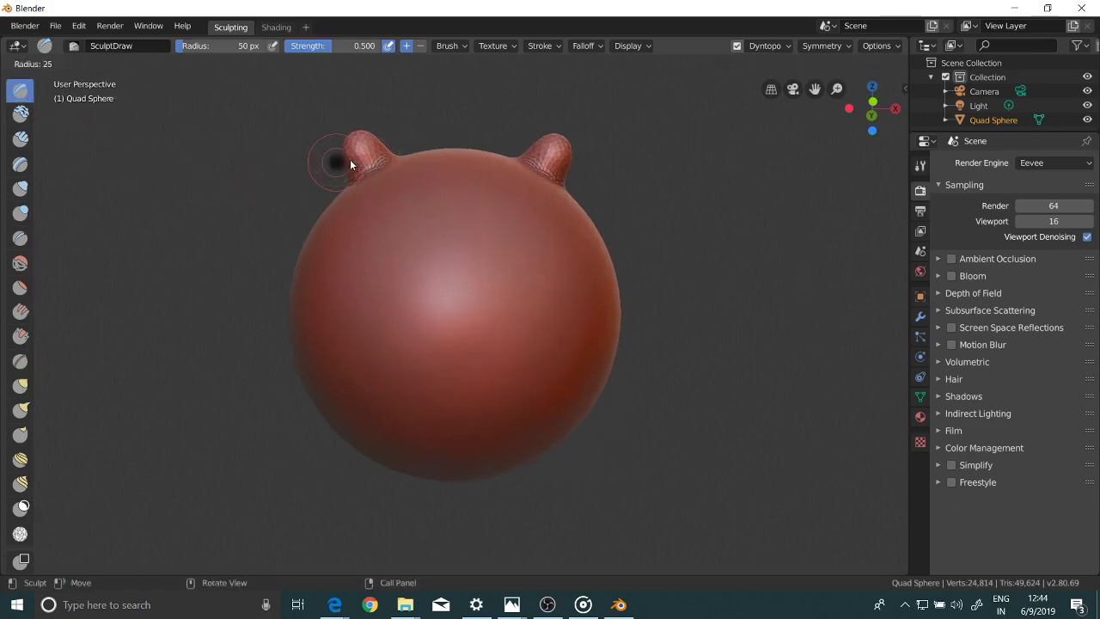
pyautogui.click(354, 159)
pyautogui.moveTo(368, 158)
pyautogui.mouseDown()
pyautogui.moveTo(361, 148)
pyautogui.moveTo(371, 157)
pyautogui.mouseUp()
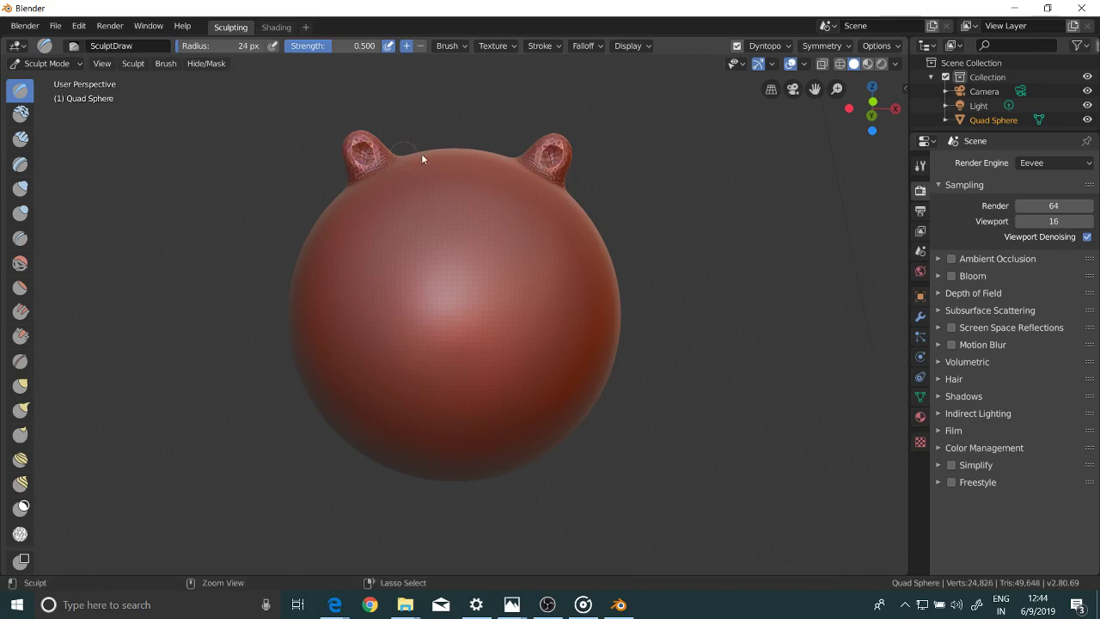
# Step: Extend the inner-ear hollows down toward the head with further SculptDraw strokes
pyautogui.moveTo(561, 161)
pyautogui.mouseDown()
pyautogui.moveTo(536, 161)
pyautogui.moveTo(552, 176)
pyautogui.moveTo(541, 160)
pyautogui.moveTo(553, 150)
pyautogui.moveTo(540, 174)
pyautogui.mouseUp()
pyautogui.moveTo(407, 169)
pyautogui.mouseDown()
pyautogui.moveTo(340, 151)
pyautogui.moveTo(377, 162)
pyautogui.moveTo(362, 140)
pyautogui.moveTo(367, 166)
pyautogui.moveTo(365, 145)
pyautogui.moveTo(386, 179)
pyautogui.mouseUp()
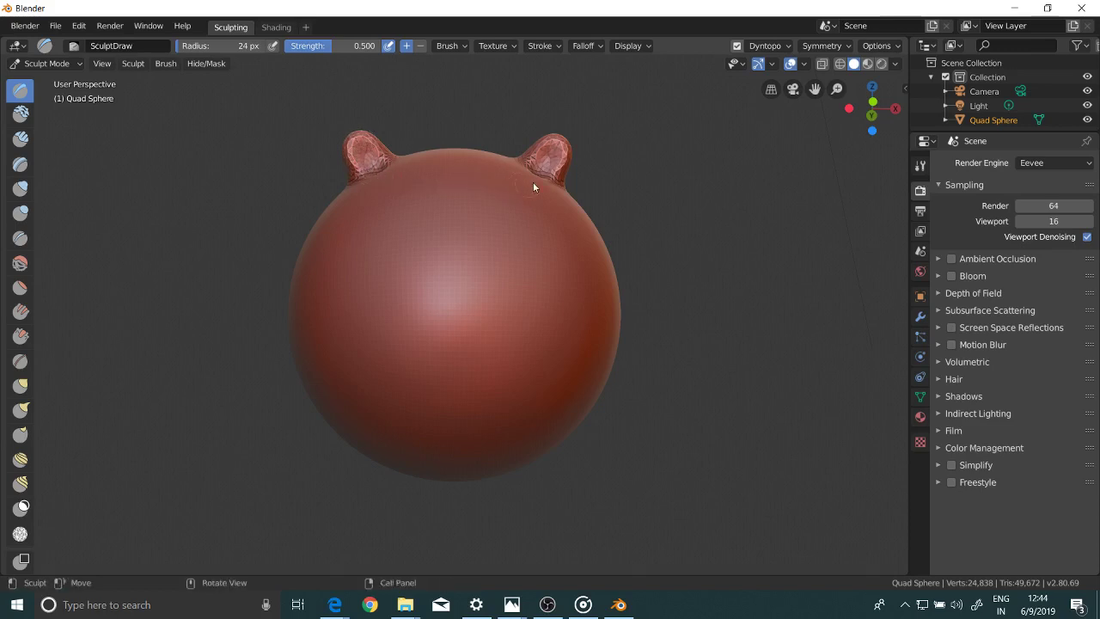
pyautogui.moveTo(555, 168); pyautogui.dragTo(514, 204, button='middle')
pyautogui.moveTo(495, 216)
pyautogui.mouseDown()
pyautogui.moveTo(509, 212)
pyautogui.moveTo(505, 220)
pyautogui.mouseUp()
pyautogui.moveTo(505, 220)
pyautogui.mouseDown(button='middle')
pyautogui.moveTo(403, 246)
pyautogui.moveTo(381, 273)
pyautogui.moveTo(436, 285)
pyautogui.moveTo(506, 195)
pyautogui.moveTo(478, 198)
pyautogui.mouseUp(button='middle')
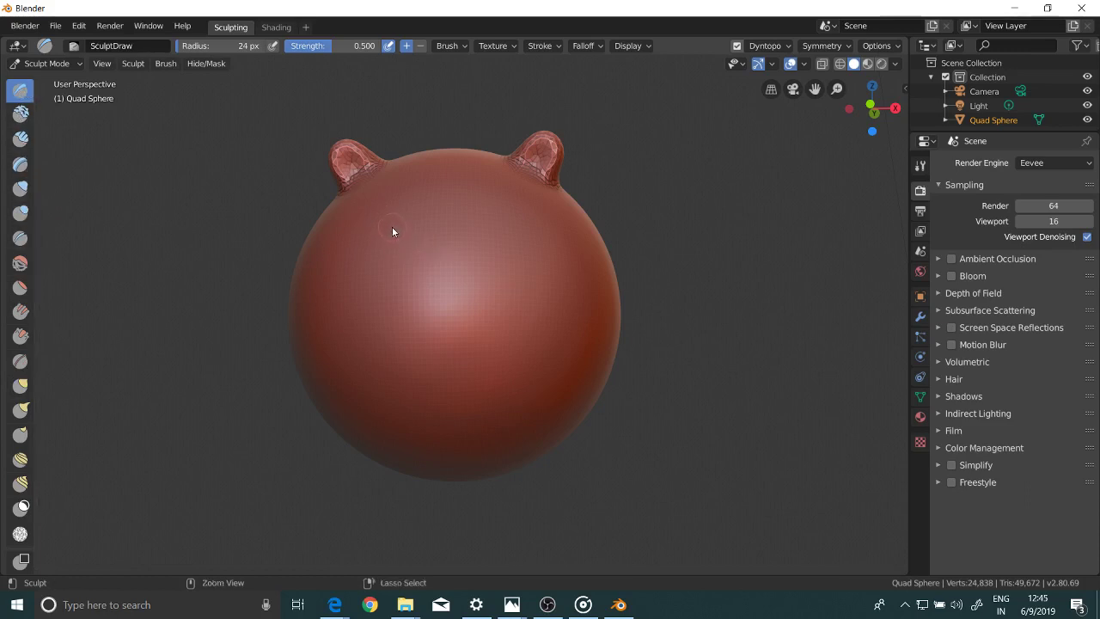
# Step: Switch to Photos, examine the reference image panda.jpg and the finished panda renders, and return to Blender
pyautogui.moveTo(512, 604)
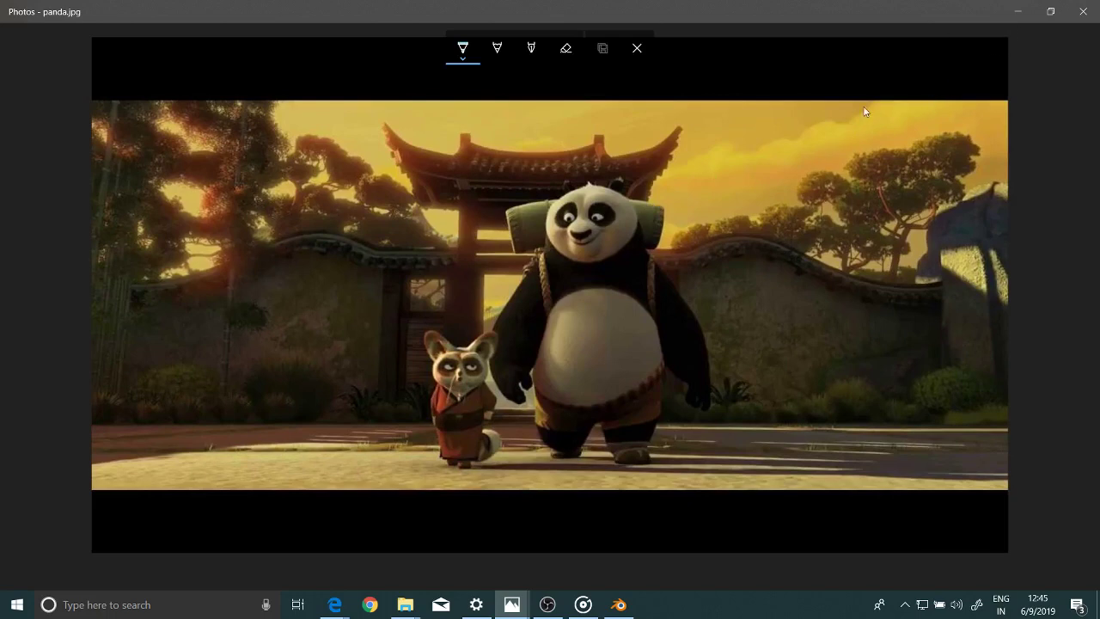
pyautogui.click(1018, 12)
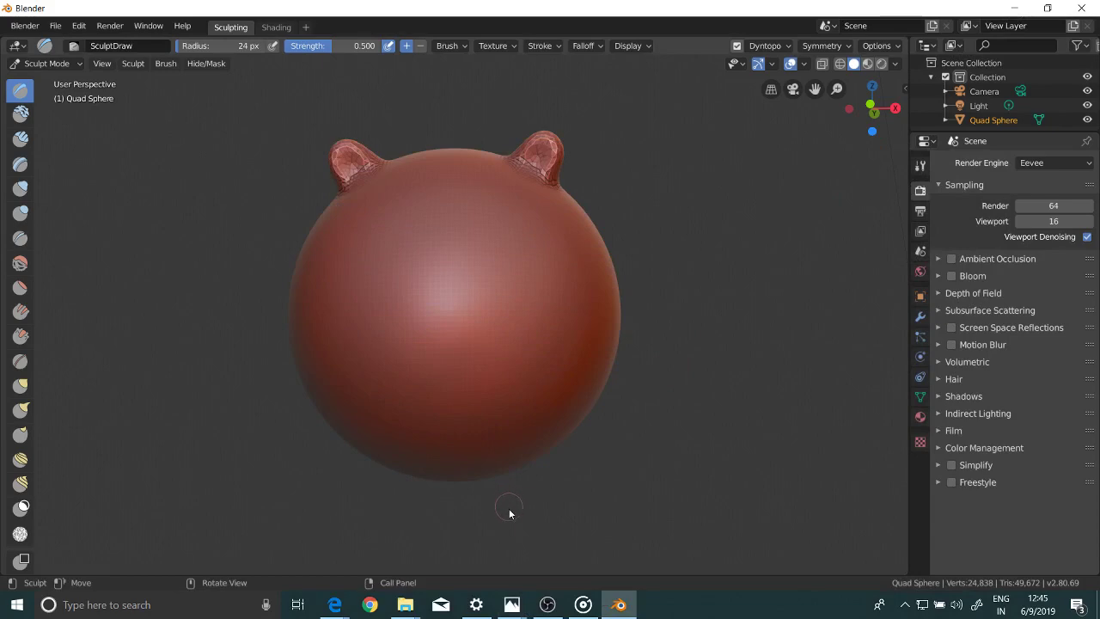
pyautogui.moveTo(513, 606)
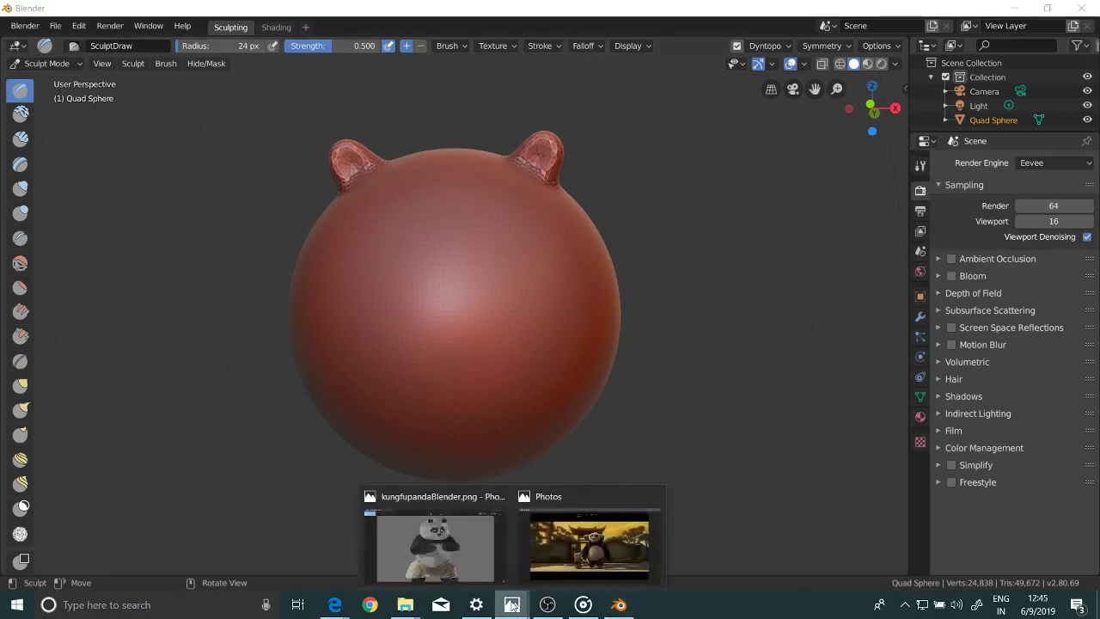
pyautogui.click(453, 541)
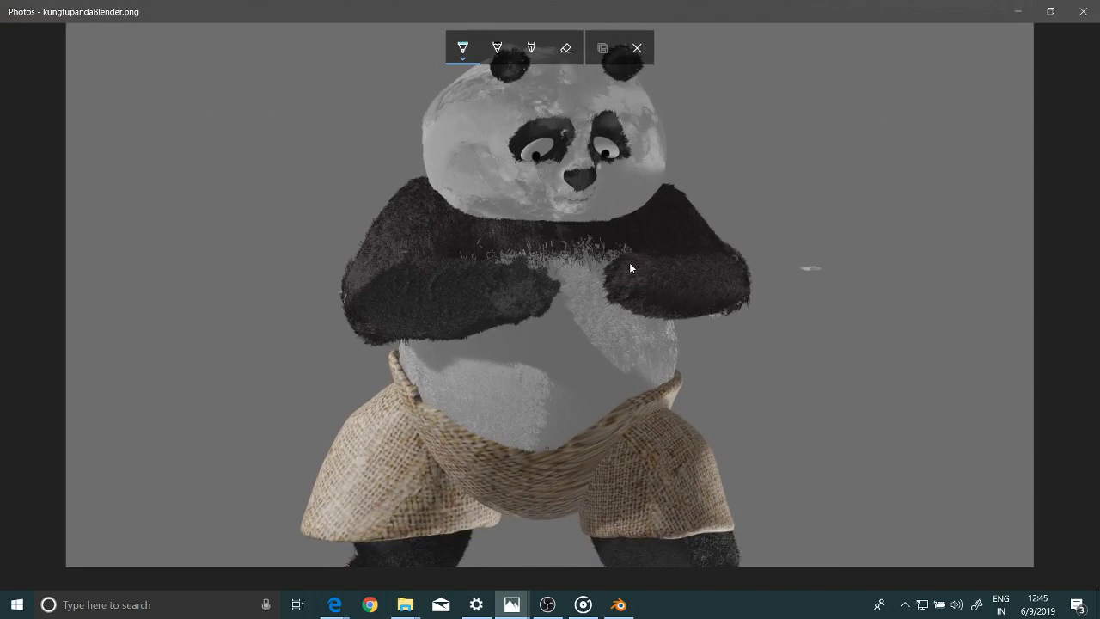
pyautogui.press('Escape')
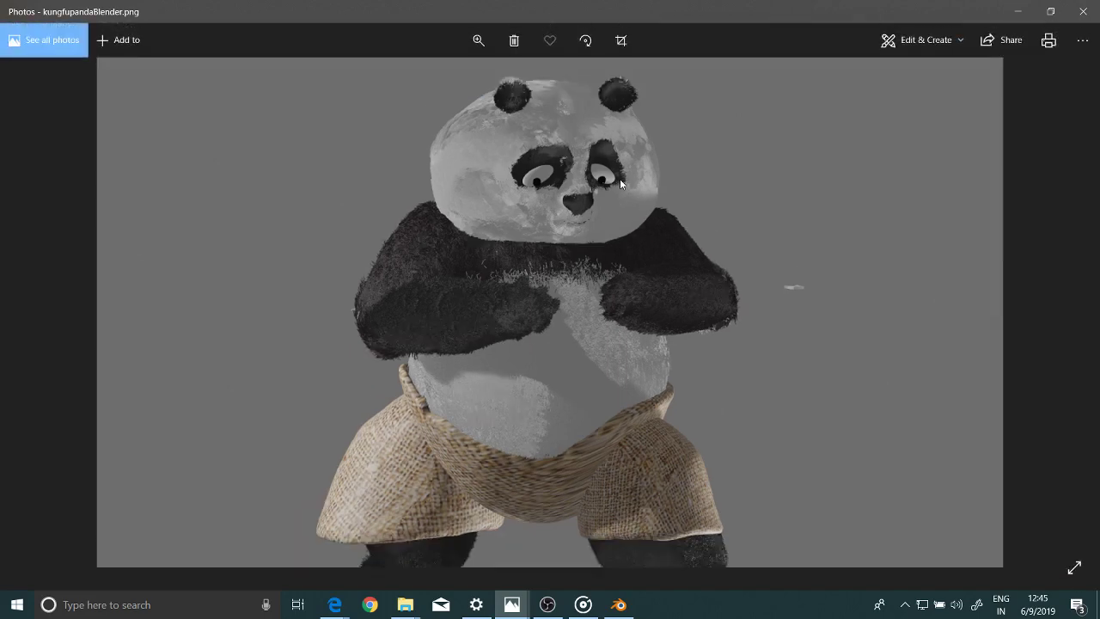
pyautogui.press('Right')
pyautogui.press('Right')
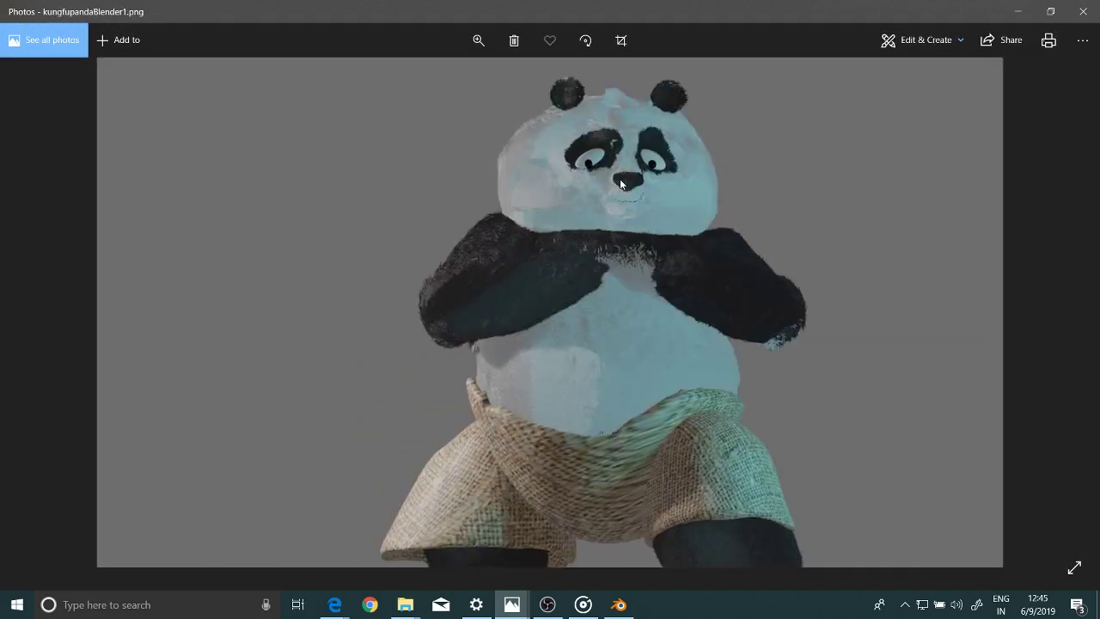
pyautogui.hotkey('ctrl', 'w')
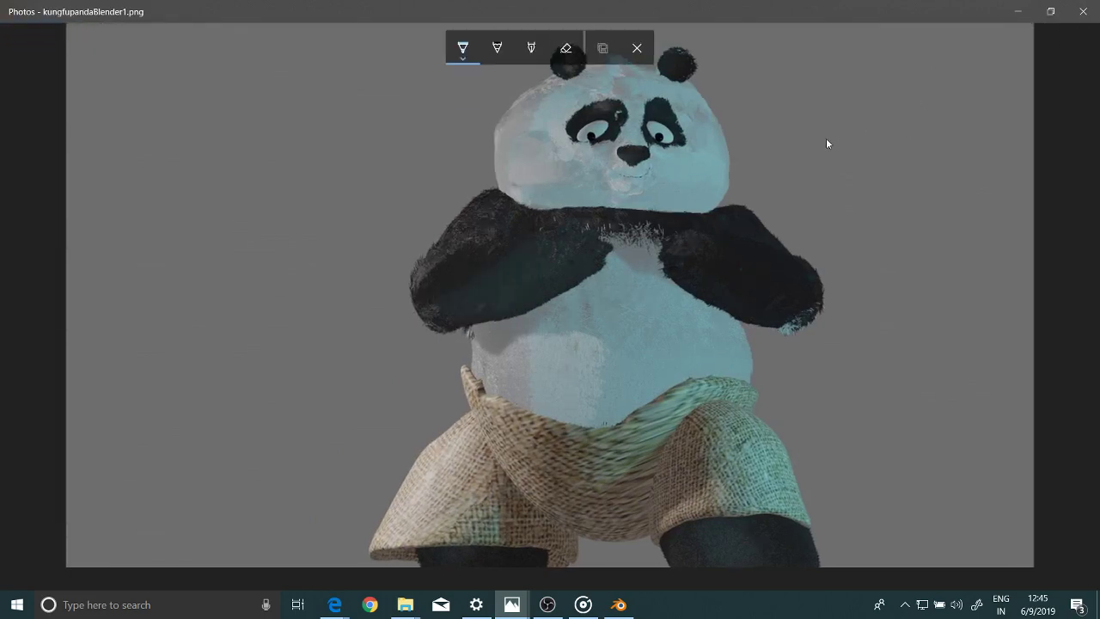
pyautogui.press('Left')
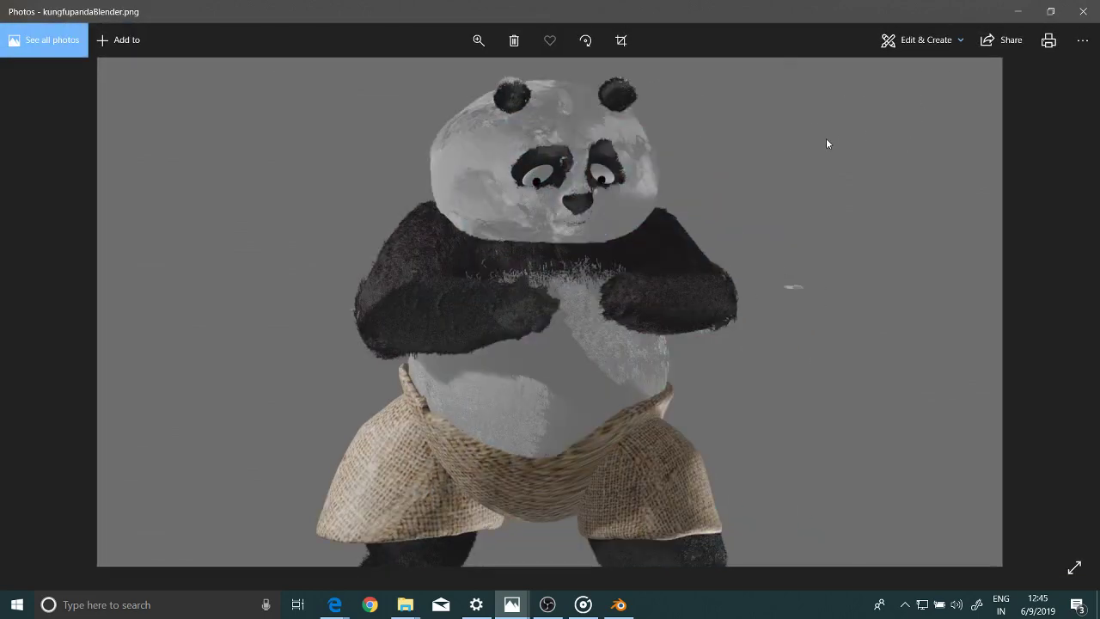
pyautogui.press('Left')
pyautogui.press('Left')
pyautogui.press('Left')
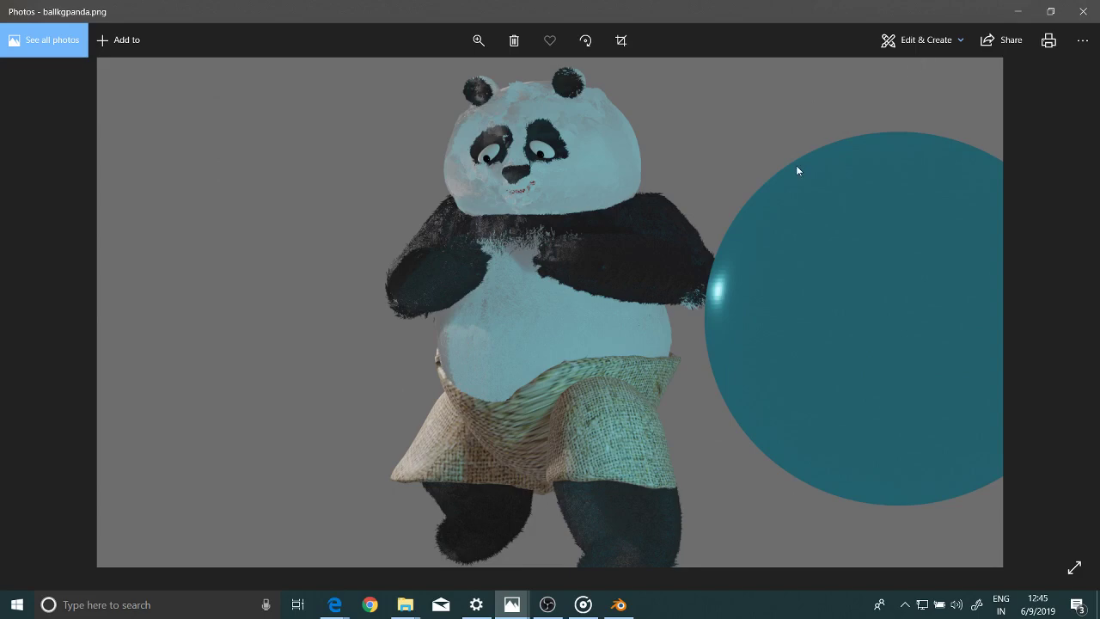
pyautogui.click(1018, 11)
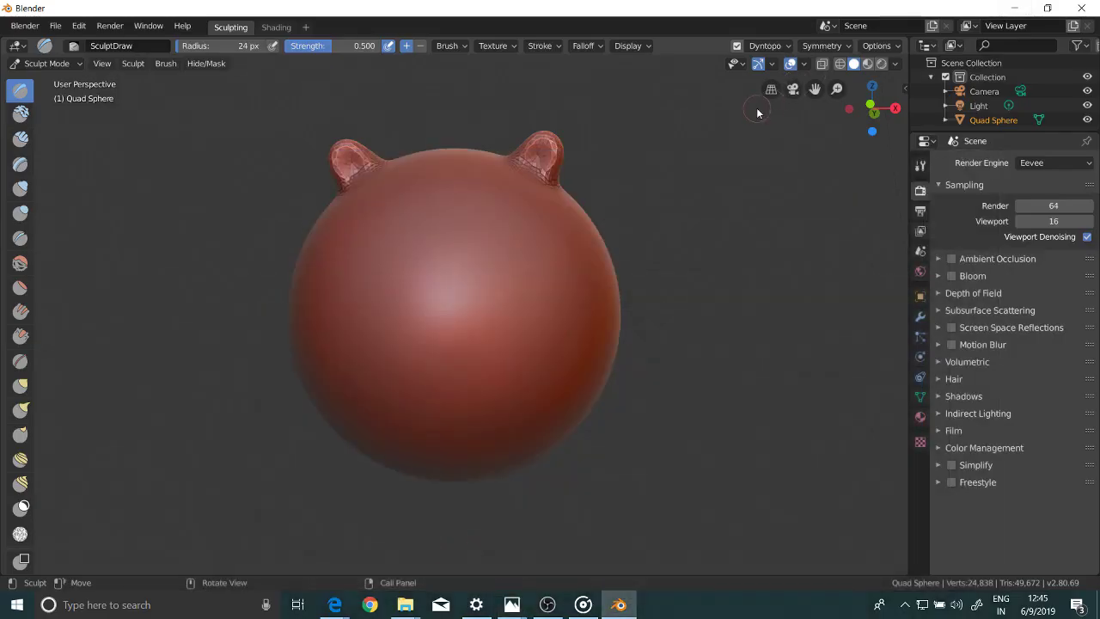
# Step: Check the panda render ballkgpanda.png in Photos, return to Blender, and carve two small eye hollows into the head's front with the 24 px SculptDraw brush
pyautogui.hotkey('alt', 'Tab')
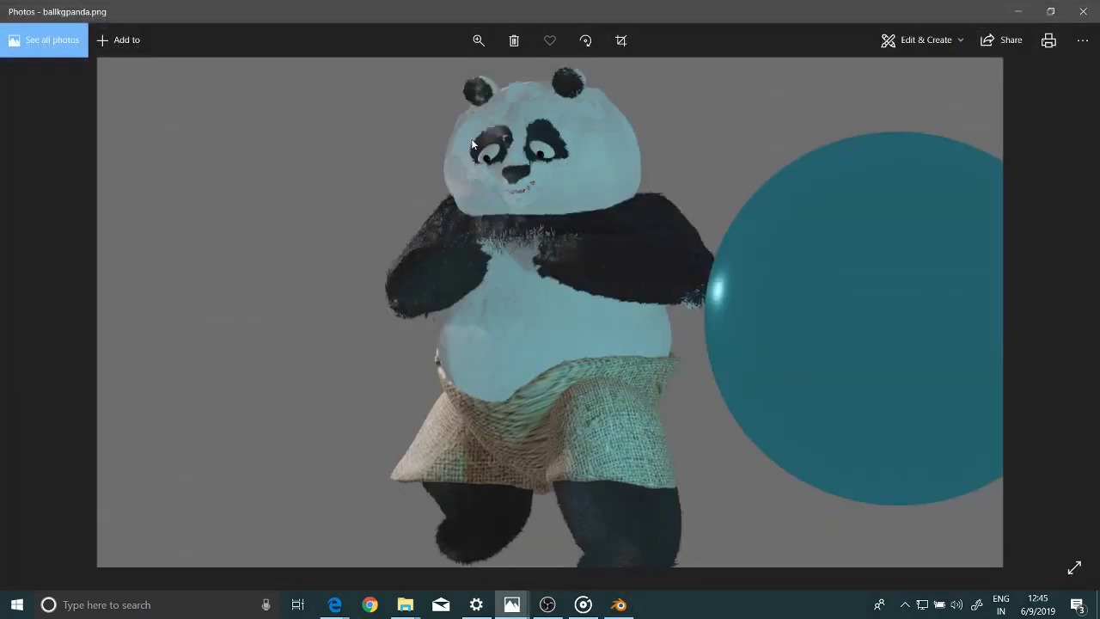
pyautogui.click(1014, 10)
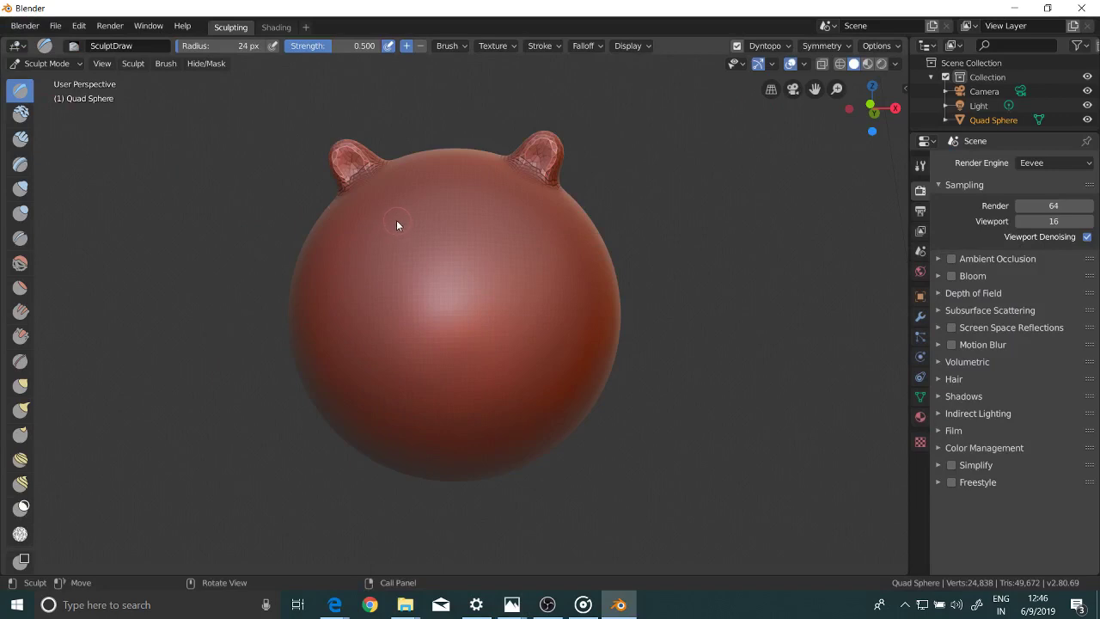
pyautogui.press('ctrl')
pyautogui.keyDown('ctrl'); pyautogui.moveTo(396, 218); pyautogui.dragTo(392, 223, button='right'); pyautogui.keyUp('ctrl')
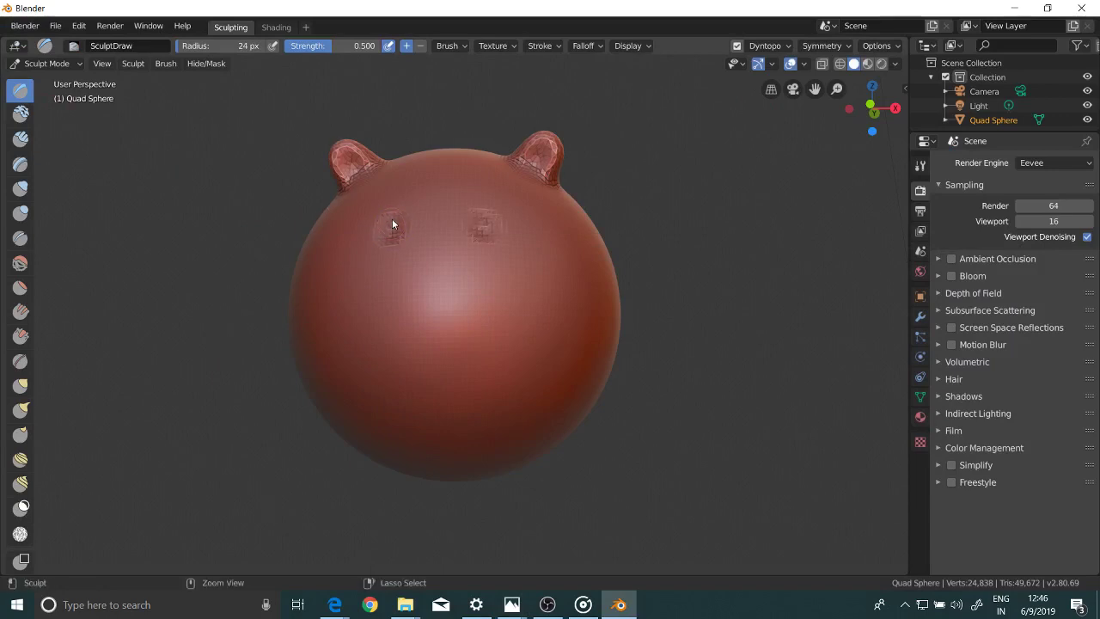
pyautogui.click(407, 47)
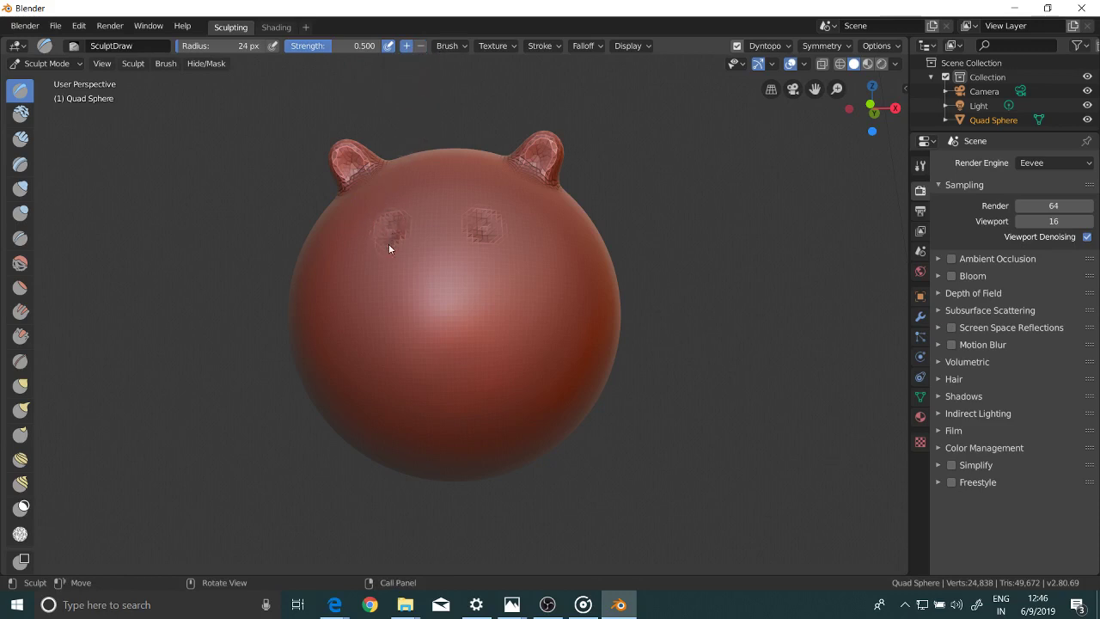
pyautogui.moveTo(397, 229)
pyautogui.mouseDown()
pyautogui.moveTo(372, 257)
pyautogui.moveTo(386, 226)
pyautogui.moveTo(387, 247)
pyautogui.moveTo(366, 254)
pyautogui.moveTo(396, 229)
pyautogui.moveTo(367, 261)
pyautogui.moveTo(394, 237)
pyautogui.moveTo(371, 258)
pyautogui.moveTo(394, 256)
pyautogui.moveTo(399, 226)
pyautogui.moveTo(386, 261)
pyautogui.moveTo(404, 226)
pyautogui.moveTo(391, 250)
pyautogui.mouseUp()
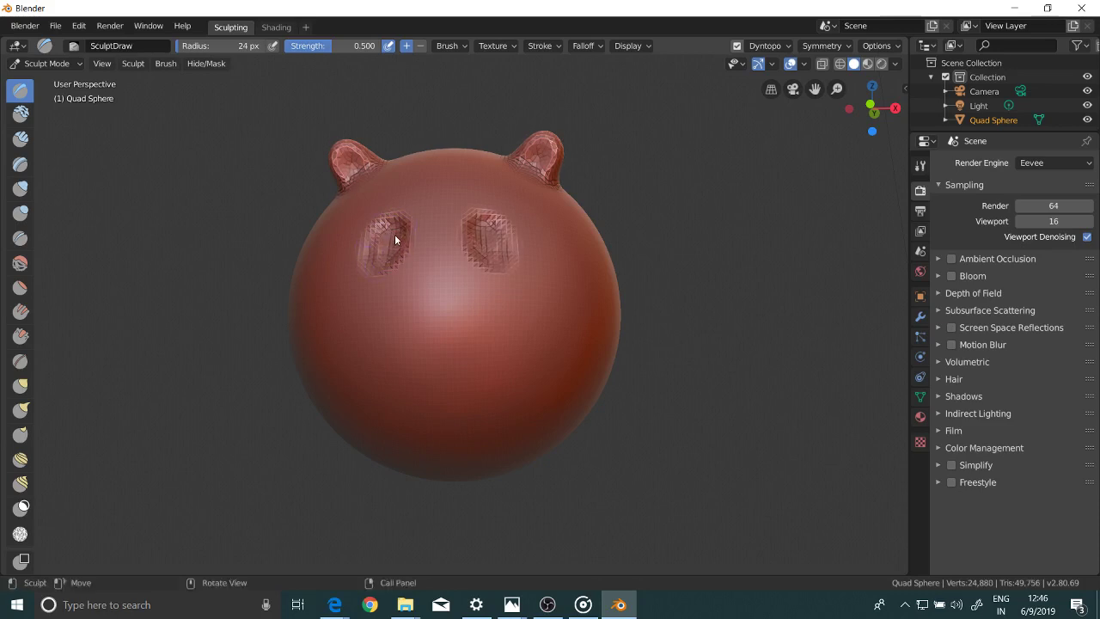
# Step: Increase the SculptDraw radius to 31 px and widen and deepen both eye hollows into slanted oval sockets
pyautogui.press('f')
pyautogui.click(399, 238)
pyautogui.moveTo(392, 232)
pyautogui.mouseDown()
pyautogui.moveTo(378, 256)
pyautogui.moveTo(391, 232)
pyautogui.moveTo(376, 257)
pyautogui.moveTo(393, 224)
pyautogui.moveTo(398, 250)
pyautogui.moveTo(383, 265)
pyautogui.moveTo(398, 226)
pyautogui.moveTo(373, 263)
pyautogui.moveTo(398, 236)
pyautogui.moveTo(372, 250)
pyautogui.moveTo(392, 254)
pyautogui.moveTo(369, 243)
pyautogui.moveTo(387, 260)
pyautogui.moveTo(378, 237)
pyautogui.moveTo(384, 268)
pyautogui.moveTo(393, 231)
pyautogui.moveTo(379, 273)
pyautogui.moveTo(407, 231)
pyautogui.moveTo(394, 266)
pyautogui.moveTo(403, 262)
pyautogui.moveTo(412, 224)
pyautogui.moveTo(391, 232)
pyautogui.moveTo(402, 221)
pyautogui.moveTo(409, 247)
pyautogui.moveTo(402, 220)
pyautogui.moveTo(364, 266)
pyautogui.moveTo(382, 233)
pyautogui.moveTo(376, 272)
pyautogui.moveTo(367, 249)
pyautogui.moveTo(384, 261)
pyautogui.moveTo(365, 290)
pyautogui.moveTo(362, 268)
pyautogui.moveTo(391, 275)
pyautogui.moveTo(378, 282)
pyautogui.moveTo(396, 271)
pyautogui.moveTo(384, 279)
pyautogui.moveTo(396, 226)
pyautogui.moveTo(390, 246)
pyautogui.moveTo(365, 271)
pyautogui.moveTo(361, 254)
pyautogui.moveTo(355, 275)
pyautogui.moveTo(370, 237)
pyautogui.moveTo(393, 222)
pyautogui.moveTo(391, 265)
pyautogui.mouseUp()
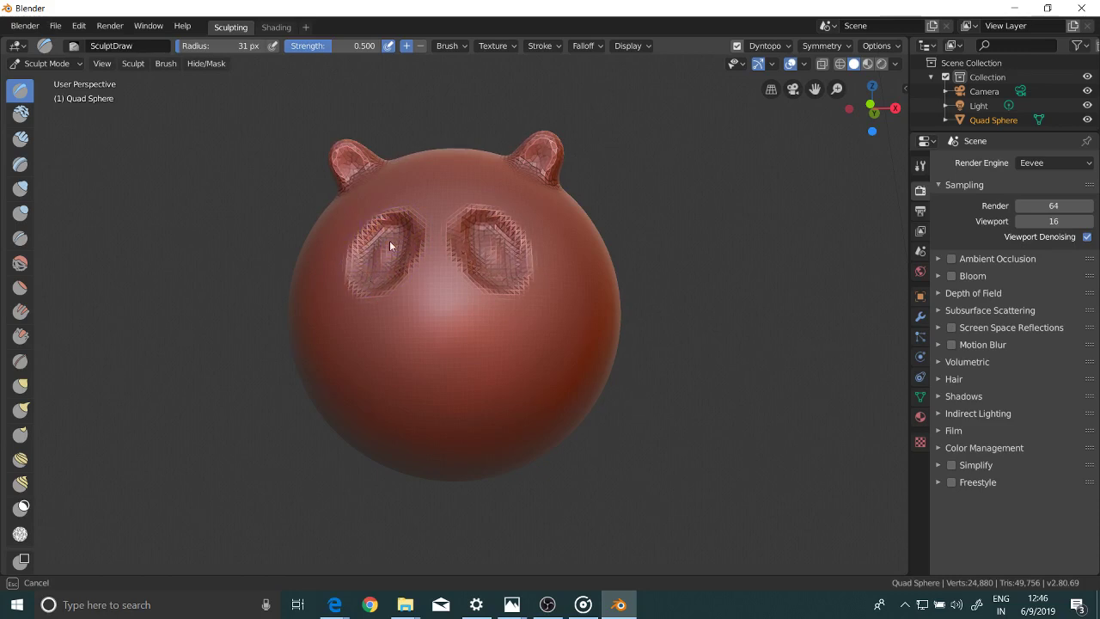
pyautogui.moveTo(390, 275); pyautogui.dragTo(401, 239)
pyautogui.moveTo(362, 288)
pyautogui.mouseDown()
pyautogui.moveTo(379, 263)
pyautogui.moveTo(373, 273)
pyautogui.moveTo(363, 257)
pyautogui.moveTo(373, 231)
pyautogui.moveTo(397, 226)
pyautogui.moveTo(406, 243)
pyautogui.moveTo(395, 270)
pyautogui.moveTo(389, 232)
pyautogui.moveTo(374, 273)
pyautogui.moveTo(393, 264)
pyautogui.moveTo(396, 239)
pyautogui.moveTo(373, 286)
pyautogui.moveTo(392, 225)
pyautogui.mouseUp()
pyautogui.moveTo(499, 251)
pyautogui.mouseDown(button='middle')
pyautogui.moveTo(516, 257)
pyautogui.moveTo(497, 218)
pyautogui.mouseUp(button='middle')
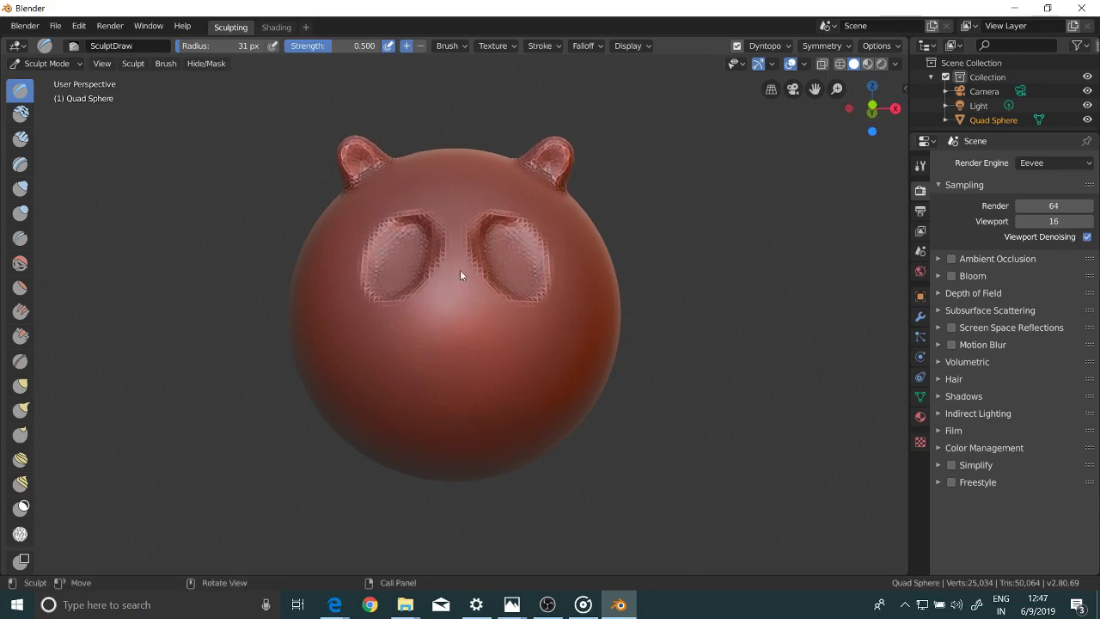
# Step: In Object Mode, scale the head to about 1.12 along X and about 0.9 along Z to make it wider and flatter
pyautogui.click(46, 63)
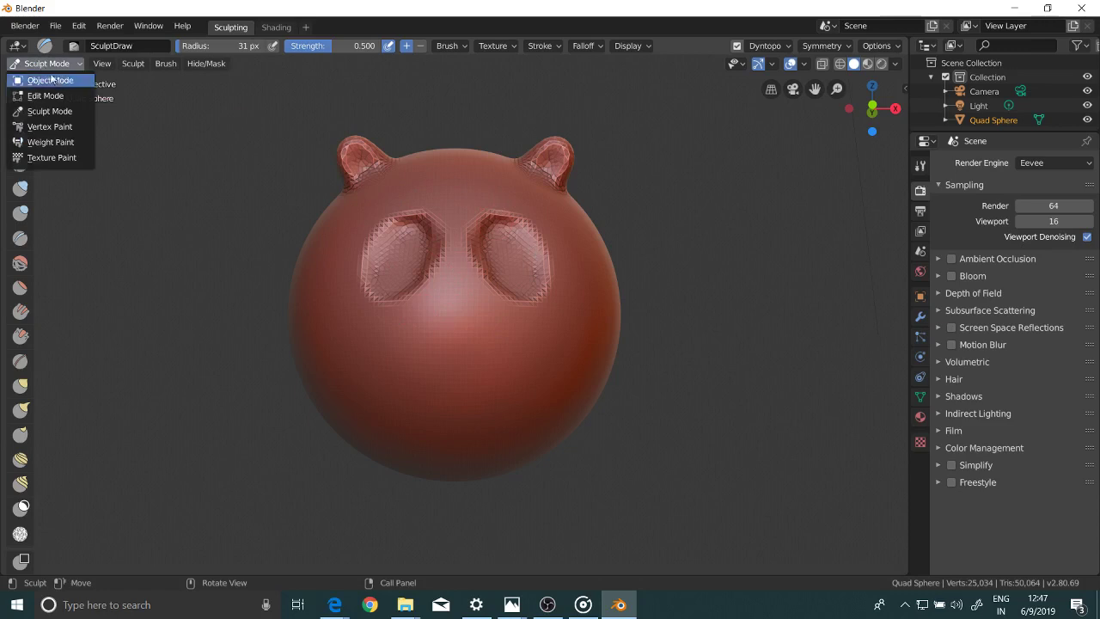
pyautogui.click(53, 81)
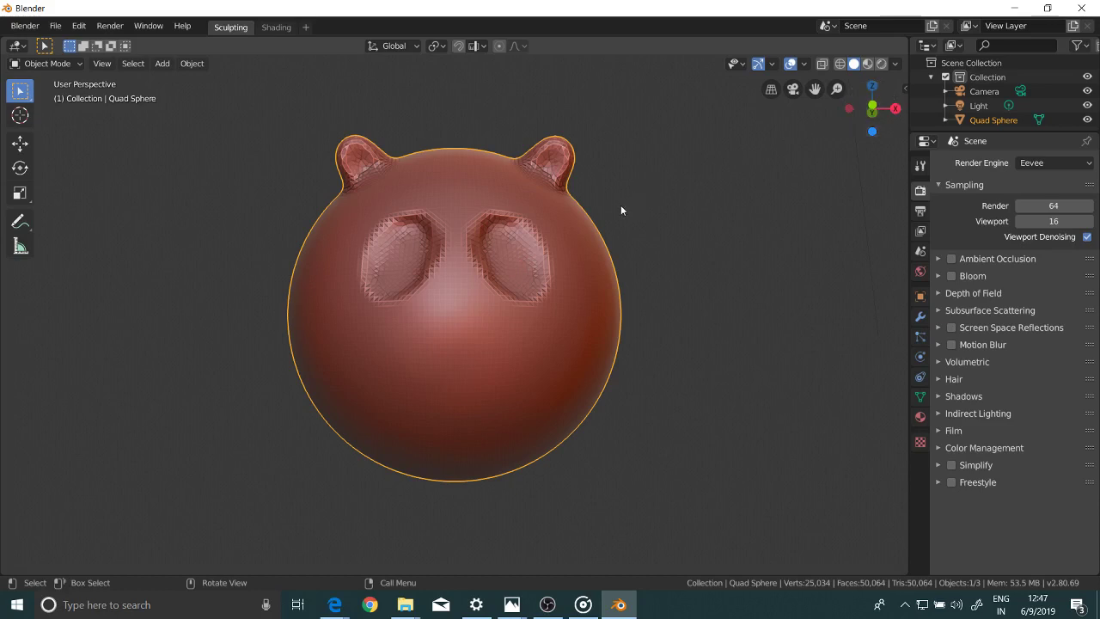
pyautogui.press('s')
pyautogui.press('x')
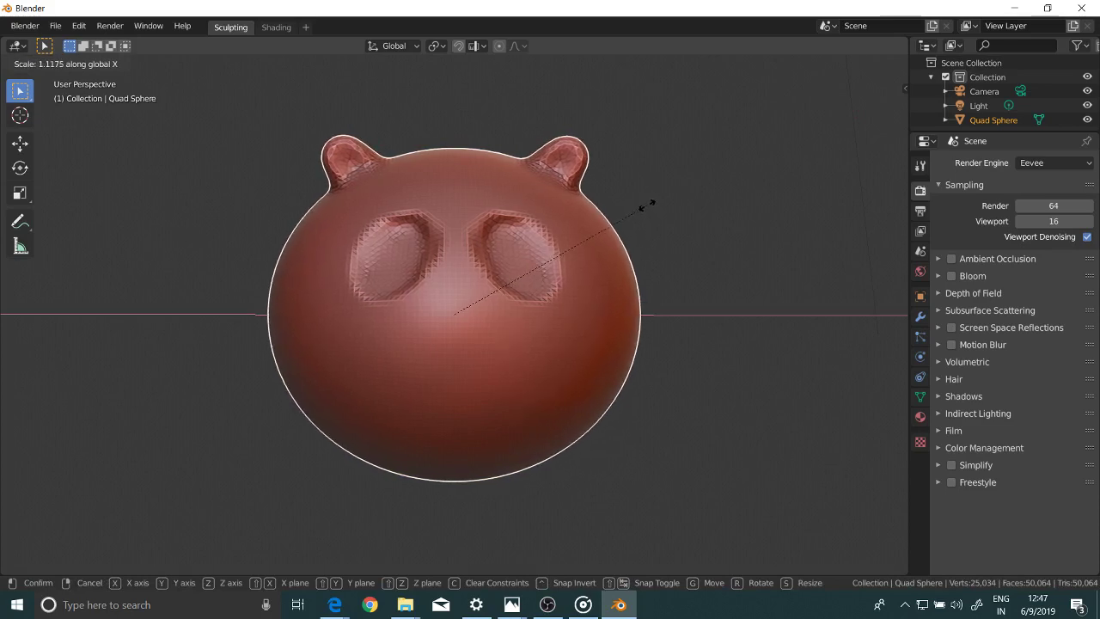
pyautogui.click(649, 206)
pyautogui.press('s')
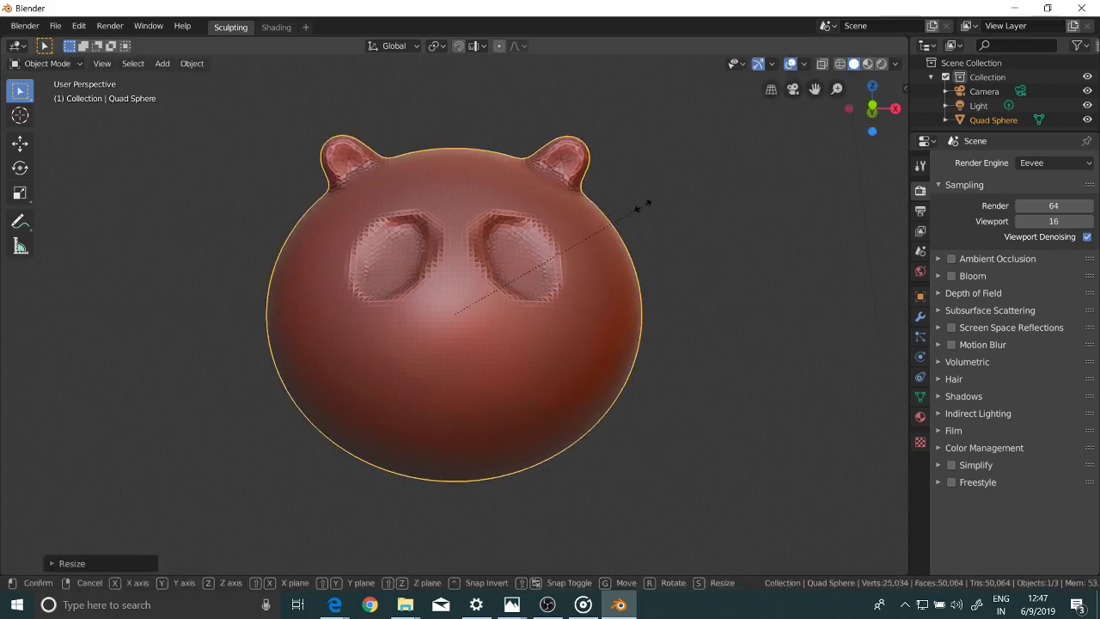
pyautogui.press('z')
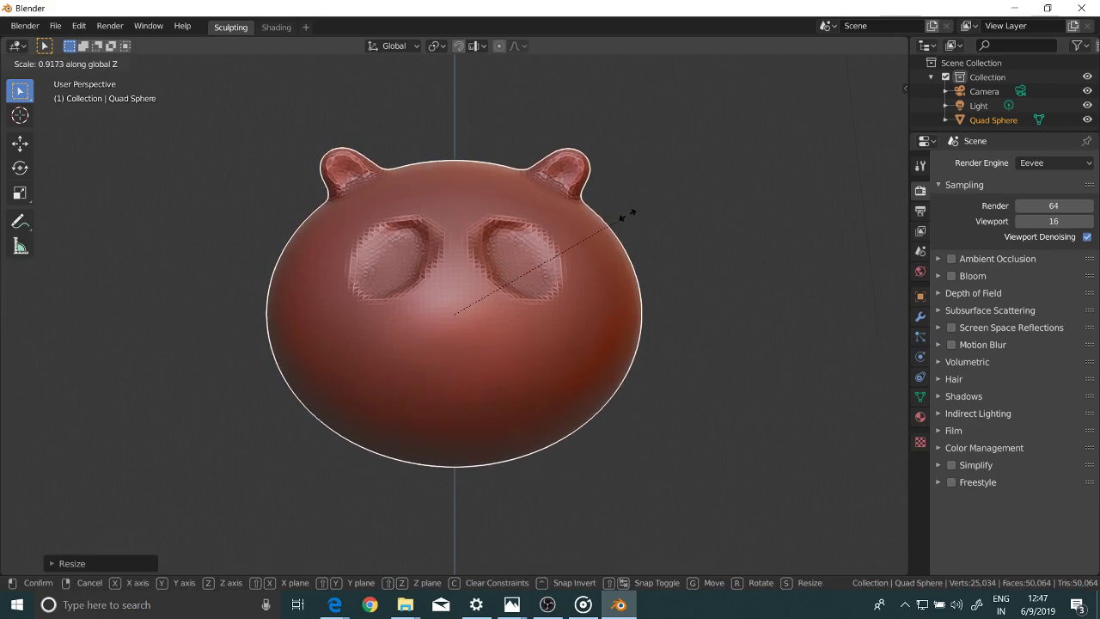
pyautogui.click(623, 220)
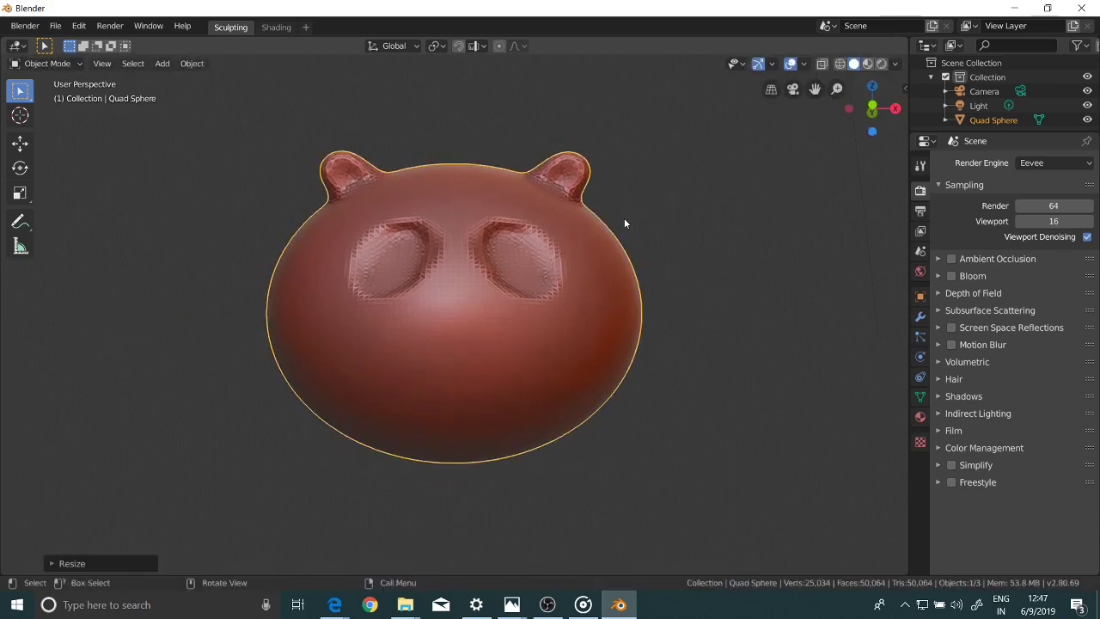
pyautogui.moveTo(619, 214)
pyautogui.mouseDown(button='middle')
pyautogui.moveTo(659, 201)
pyautogui.moveTo(717, 214)
pyautogui.moveTo(622, 207)
pyautogui.moveTo(629, 197)
pyautogui.mouseUp(button='middle')
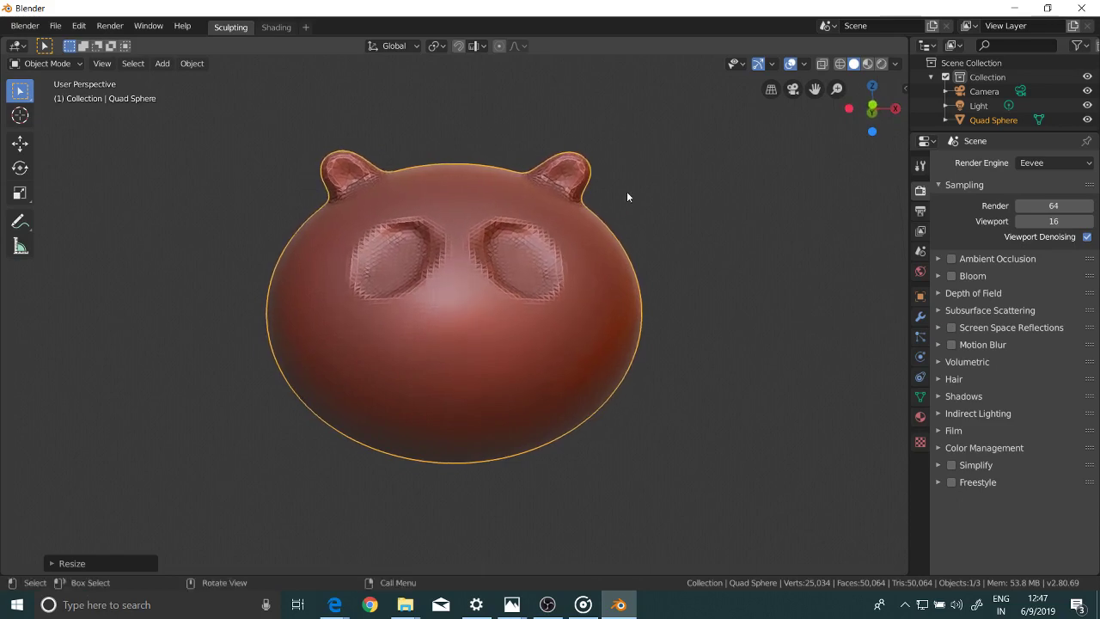
# Step: Return the head to Sculpt Mode and face its front for sculpting
pyautogui.press('Tab')
pyautogui.click(45, 64)
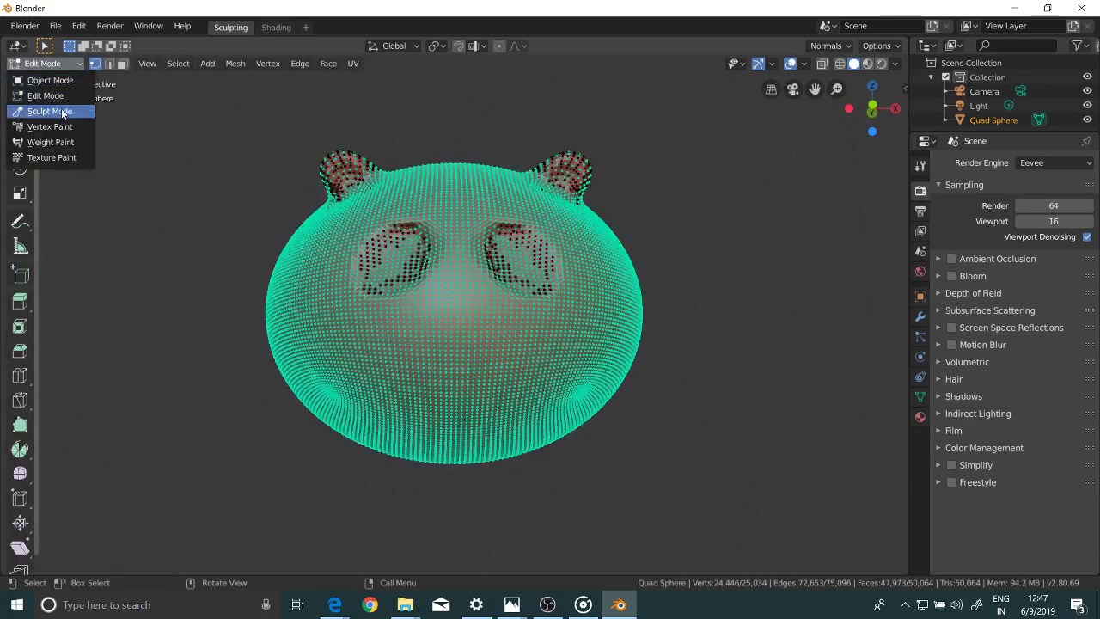
pyautogui.click(62, 111)
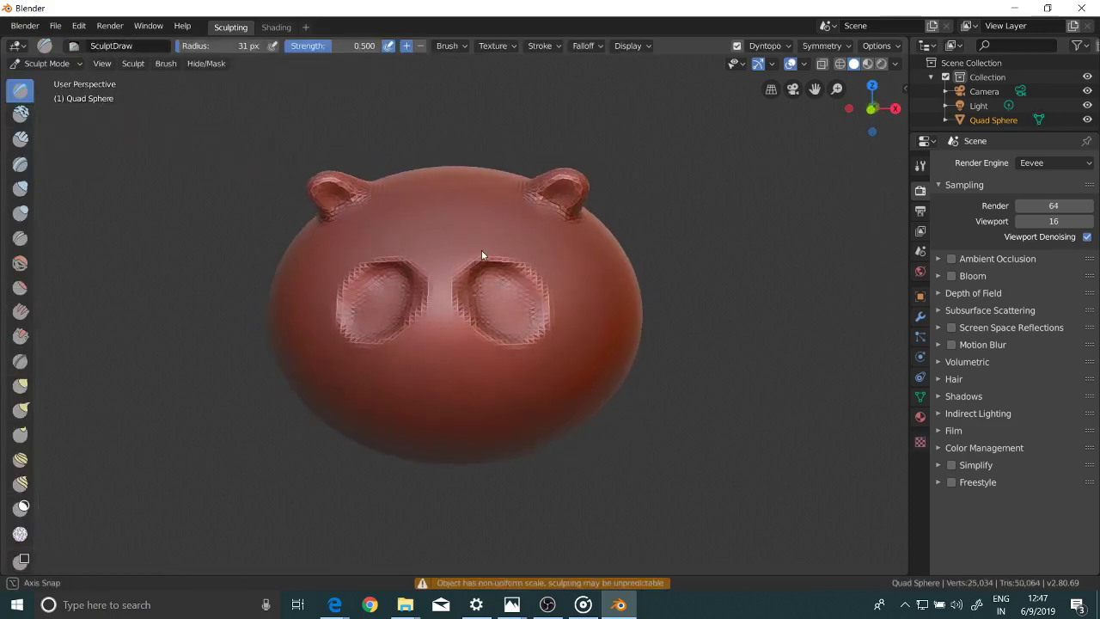
pyautogui.moveTo(482, 238); pyautogui.dragTo(488, 230, button='middle')
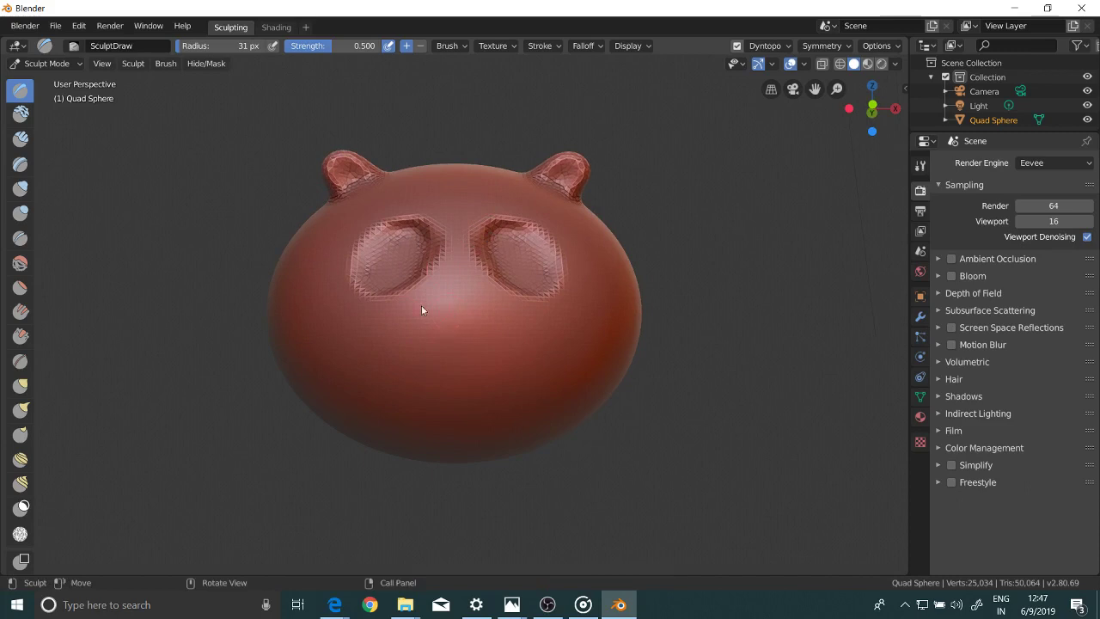
# Step: Build up a rounded oval nose centred just below the eye sockets with the 31 px Blob brush
pyautogui.click(21, 188)
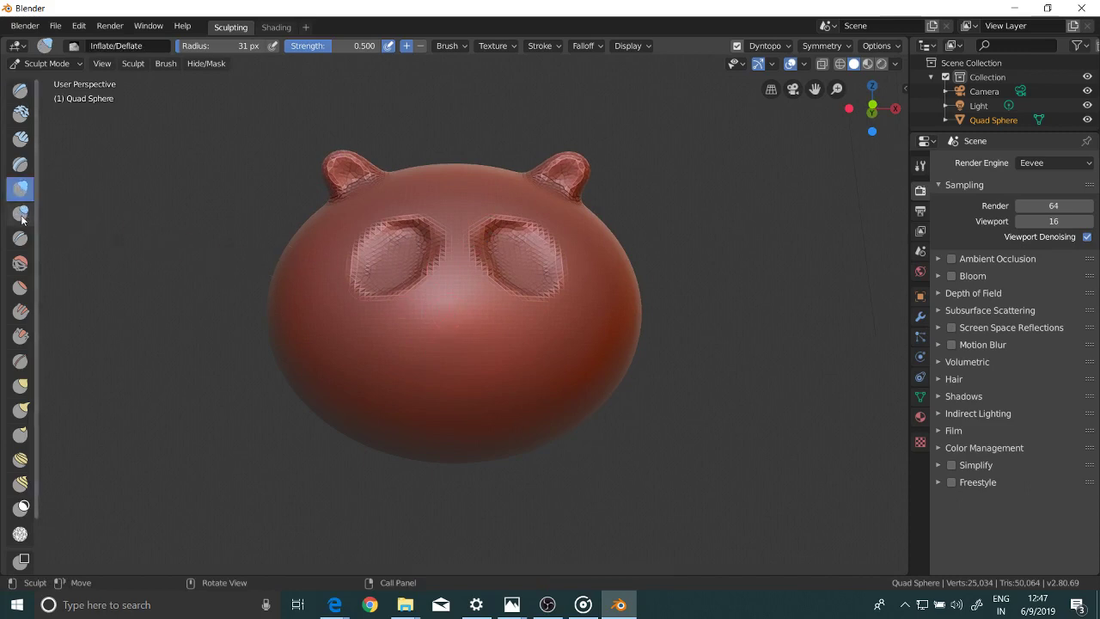
pyautogui.click(21, 213)
pyautogui.moveTo(458, 313)
pyautogui.mouseDown()
pyautogui.moveTo(461, 322)
pyautogui.moveTo(430, 319)
pyautogui.mouseUp()
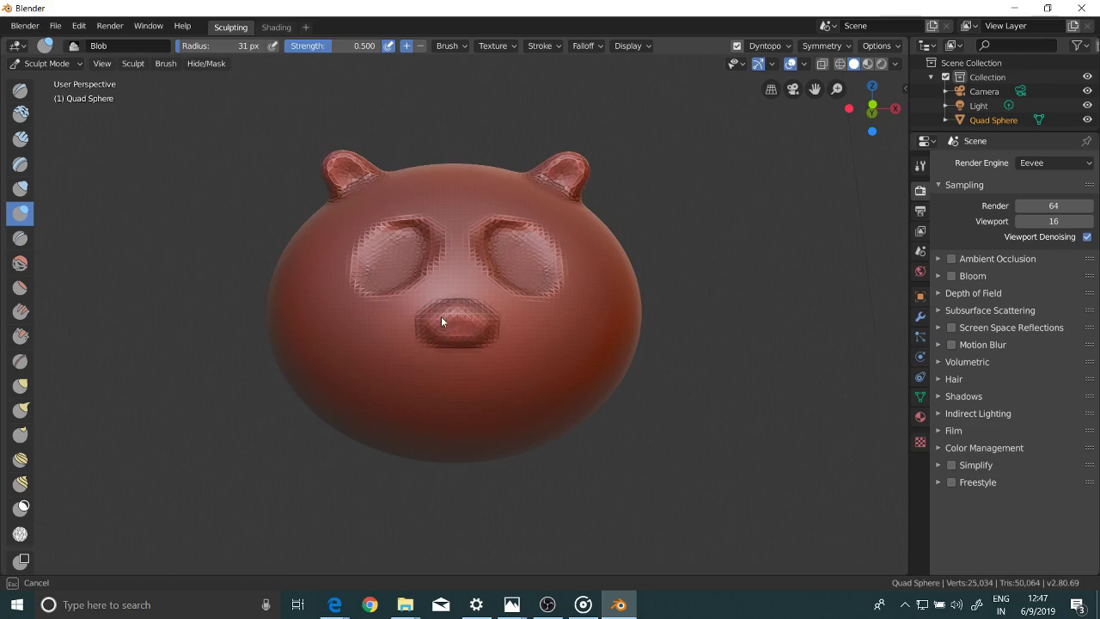
pyautogui.moveTo(441, 321); pyautogui.dragTo(473, 333)
pyautogui.moveTo(471, 317)
pyautogui.mouseDown(button='middle')
pyautogui.moveTo(527, 321)
pyautogui.moveTo(470, 313)
pyautogui.mouseUp(button='middle')
pyautogui.moveTo(470, 318); pyautogui.dragTo(463, 315)
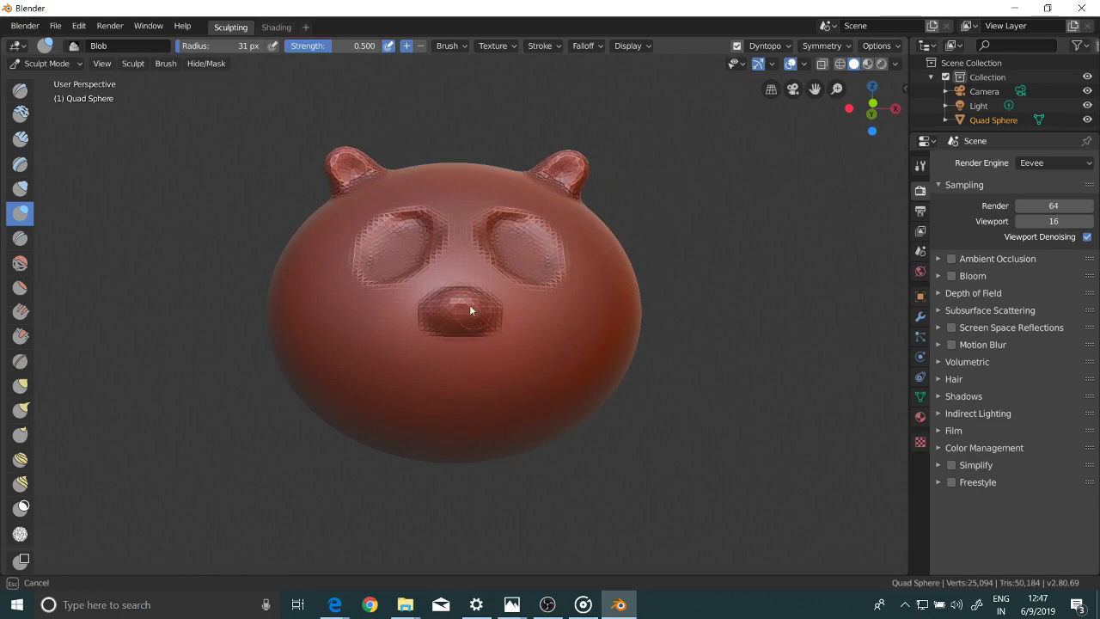
pyautogui.moveTo(434, 307)
pyautogui.mouseDown()
pyautogui.moveTo(469, 305)
pyautogui.moveTo(475, 316)
pyautogui.moveTo(451, 325)
pyautogui.mouseUp()
pyautogui.moveTo(450, 324)
pyautogui.mouseDown(button='middle')
pyautogui.moveTo(457, 356)
pyautogui.moveTo(482, 355)
pyautogui.moveTo(440, 354)
pyautogui.mouseUp(button='middle')
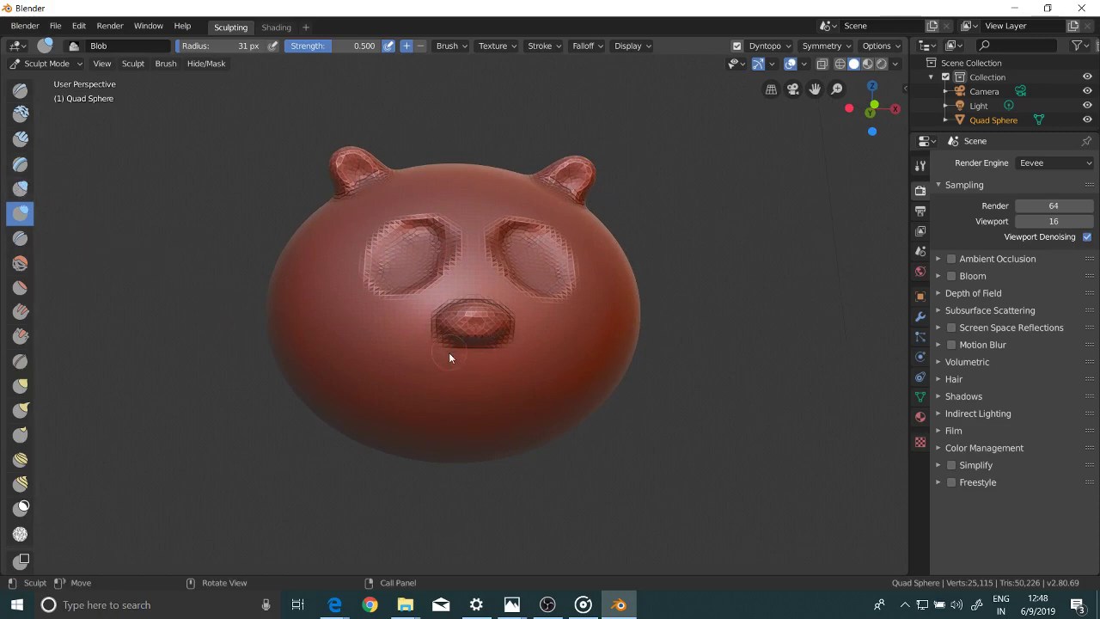
# Step: Increase the Blob brush radius to 39 px and raise a horizontal mouth ridge directly beneath the nose
pyautogui.moveTo(456, 318); pyautogui.dragTo(434, 258, button='middle')
pyautogui.moveTo(437, 296)
pyautogui.keyDown('ctrl'); pyautogui.mouseDown(button='middle')
pyautogui.moveTo(444, 265)
pyautogui.moveTo(437, 277)
pyautogui.moveTo(416, 263)
pyautogui.mouseUp(button='middle'); pyautogui.keyUp('ctrl')
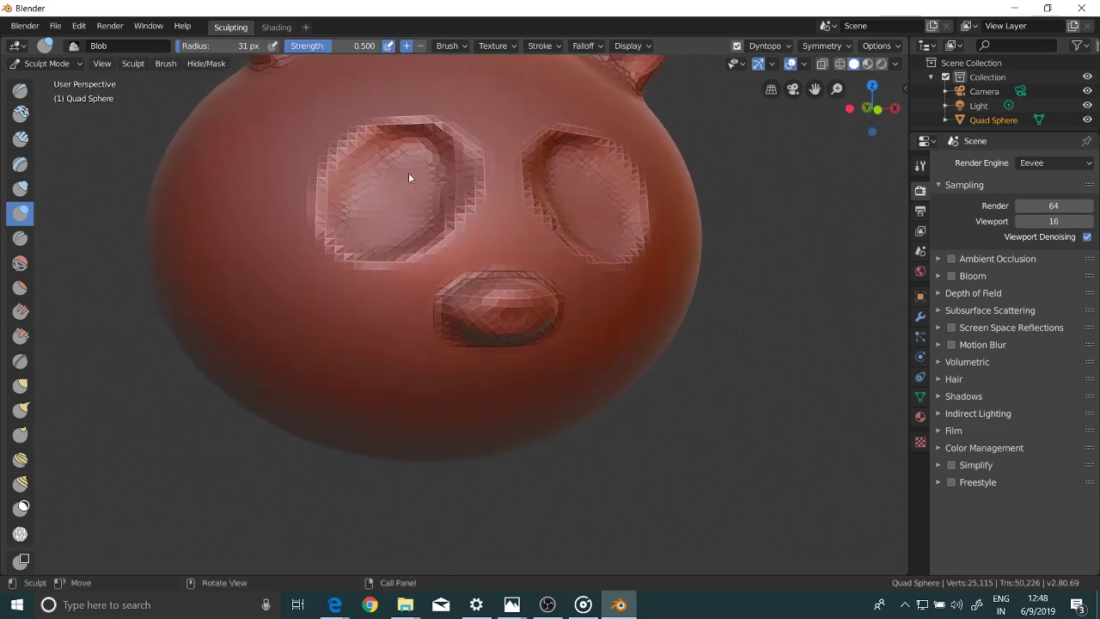
pyautogui.scroll(3, 338, 189)
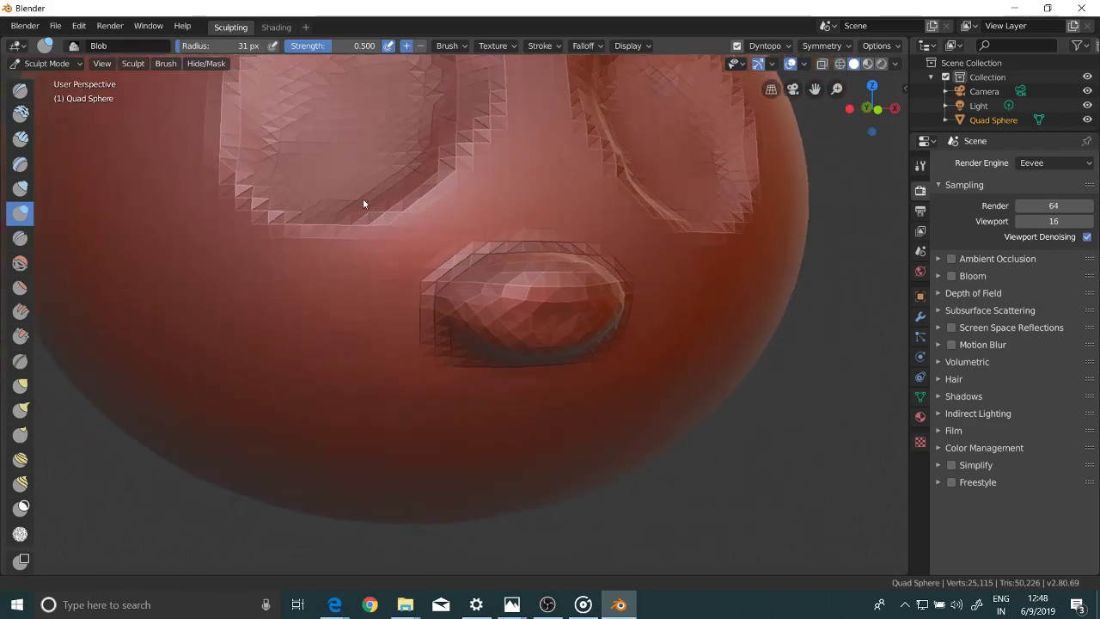
pyautogui.scroll(-3, 362, 198)
pyautogui.moveTo(358, 223)
pyautogui.mouseDown(button='middle')
pyautogui.moveTo(339, 214)
pyautogui.moveTo(368, 214)
pyautogui.mouseUp(button='middle')
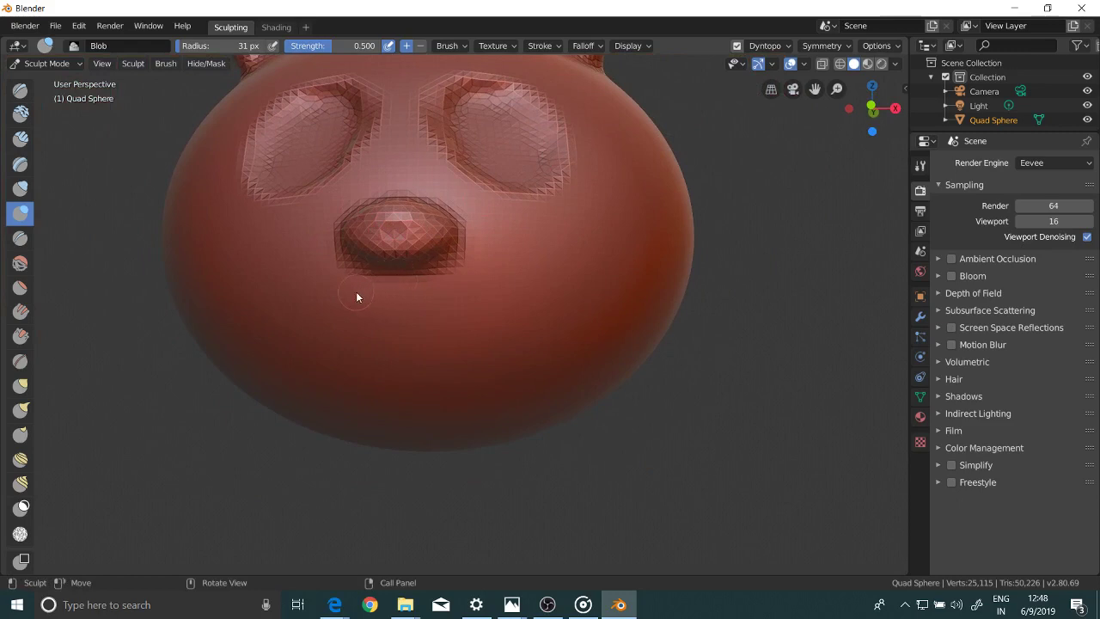
pyautogui.press('f')
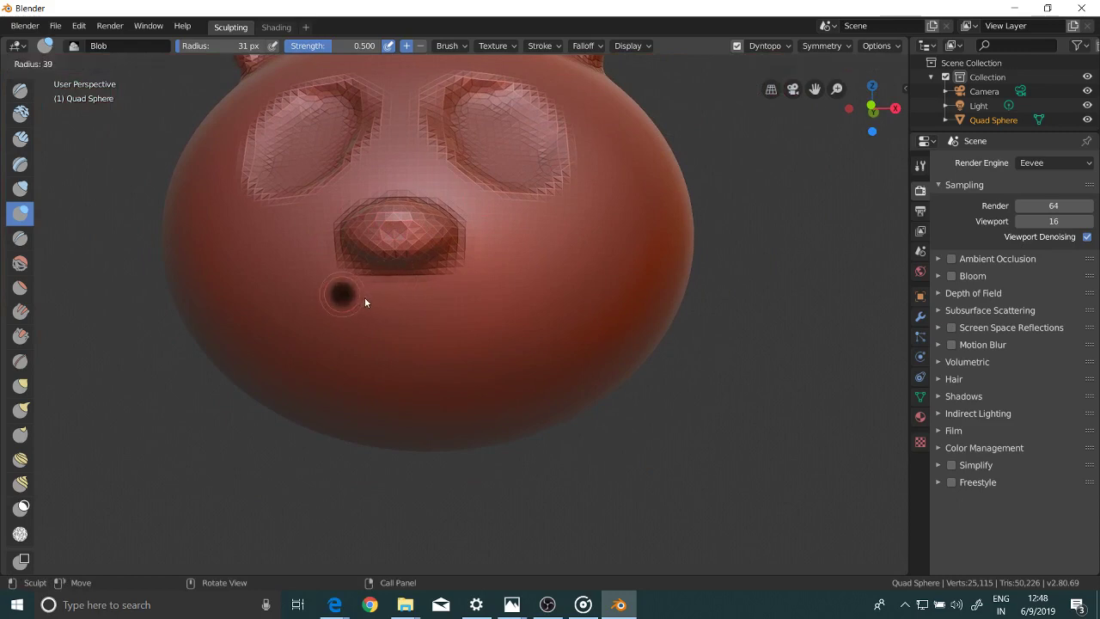
pyautogui.click(365, 296)
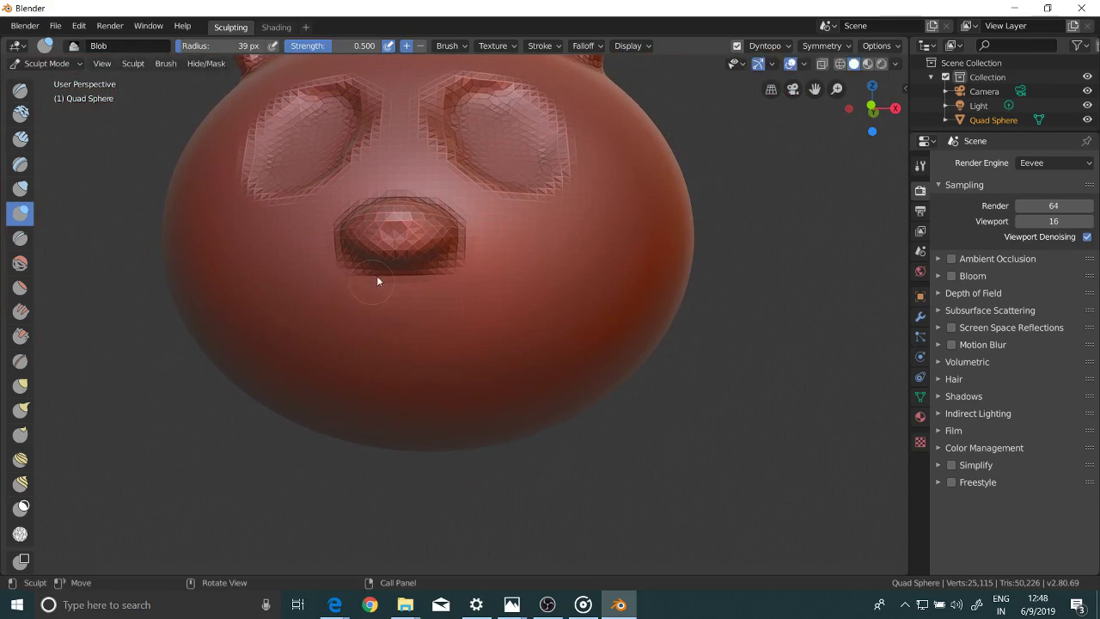
pyautogui.click(760, 46)
pyautogui.moveTo(406, 288)
pyautogui.mouseDown()
pyautogui.moveTo(352, 286)
pyautogui.moveTo(411, 292)
pyautogui.moveTo(359, 297)
pyautogui.moveTo(357, 268)
pyautogui.moveTo(364, 263)
pyautogui.moveTo(352, 279)
pyautogui.moveTo(360, 290)
pyautogui.moveTo(404, 274)
pyautogui.moveTo(374, 282)
pyautogui.moveTo(404, 292)
pyautogui.mouseUp()
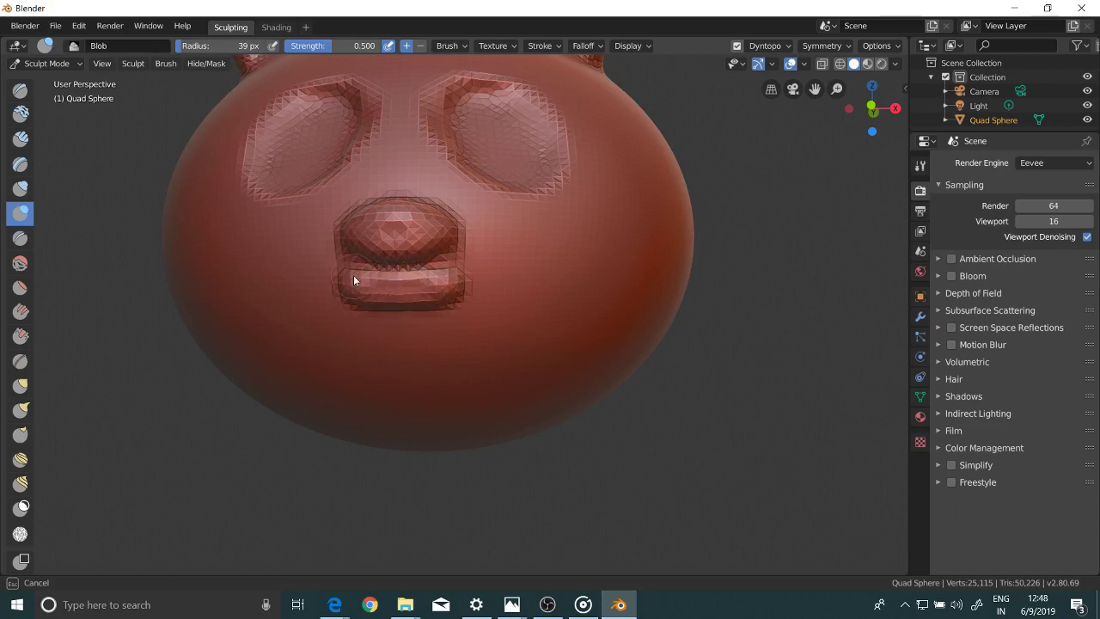
pyautogui.moveTo(365, 299); pyautogui.dragTo(366, 301)
# Step: Adjust the Dyntopo detail size for a finer mesh and thicken the mouth ridge into a rounded form with Blob strokes
pyautogui.click(822, 46)
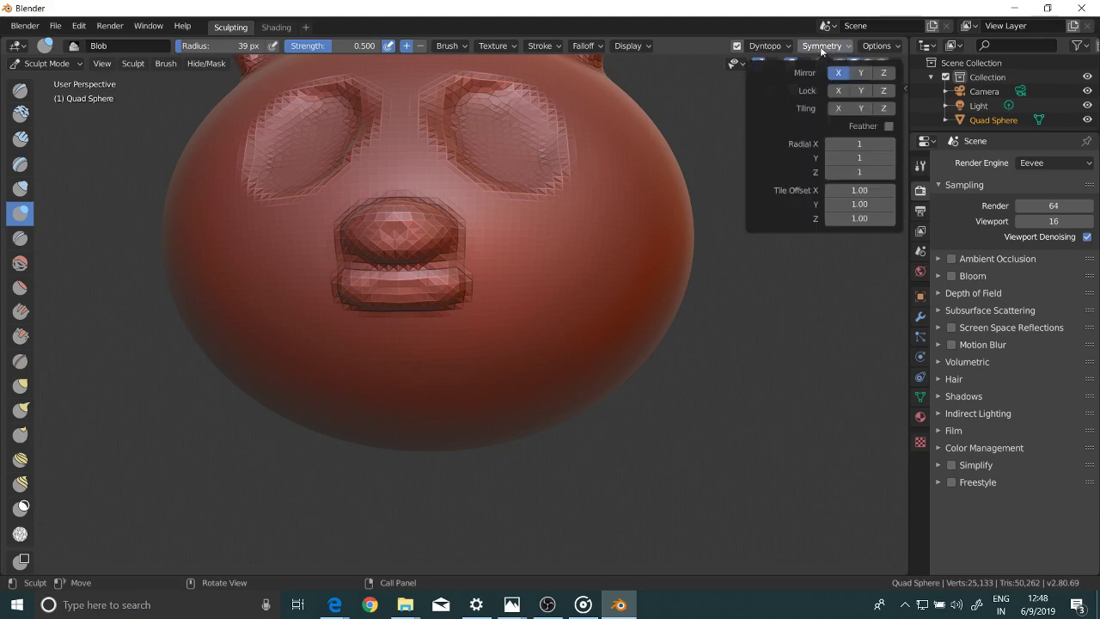
pyautogui.click(765, 46)
pyautogui.click(765, 46)
pyautogui.moveTo(796, 73); pyautogui.dragTo(873, 73)
pyautogui.moveTo(371, 295)
pyautogui.mouseDown()
pyautogui.moveTo(443, 275)
pyautogui.moveTo(435, 291)
pyautogui.moveTo(372, 300)
pyautogui.moveTo(345, 297)
pyautogui.moveTo(350, 272)
pyautogui.moveTo(341, 295)
pyautogui.moveTo(342, 273)
pyautogui.moveTo(339, 302)
pyautogui.moveTo(359, 306)
pyautogui.moveTo(338, 296)
pyautogui.moveTo(398, 305)
pyautogui.moveTo(342, 294)
pyautogui.moveTo(386, 303)
pyautogui.moveTo(355, 299)
pyautogui.moveTo(436, 293)
pyautogui.moveTo(395, 301)
pyautogui.moveTo(368, 293)
pyautogui.moveTo(399, 274)
pyautogui.moveTo(436, 277)
pyautogui.moveTo(369, 277)
pyautogui.moveTo(436, 289)
pyautogui.mouseUp()
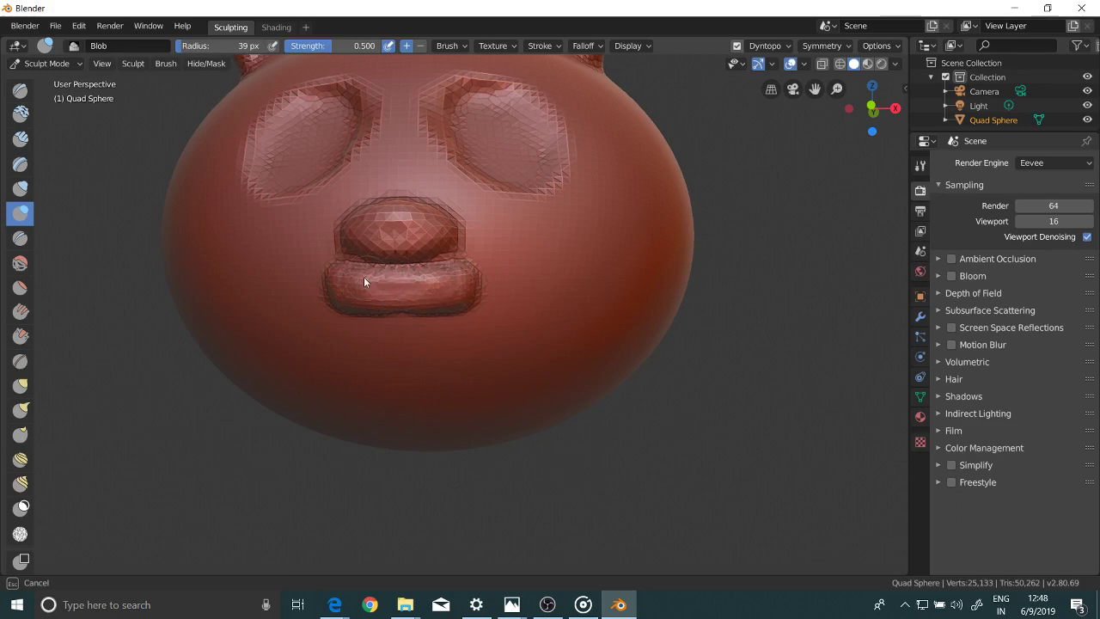
pyautogui.moveTo(423, 287)
pyautogui.mouseDown()
pyautogui.moveTo(368, 284)
pyautogui.moveTo(434, 287)
pyautogui.mouseUp()
pyautogui.moveTo(352, 276)
pyautogui.mouseDown()
pyautogui.moveTo(436, 283)
pyautogui.moveTo(379, 313)
pyautogui.moveTo(408, 309)
pyautogui.moveTo(383, 308)
pyautogui.mouseUp()
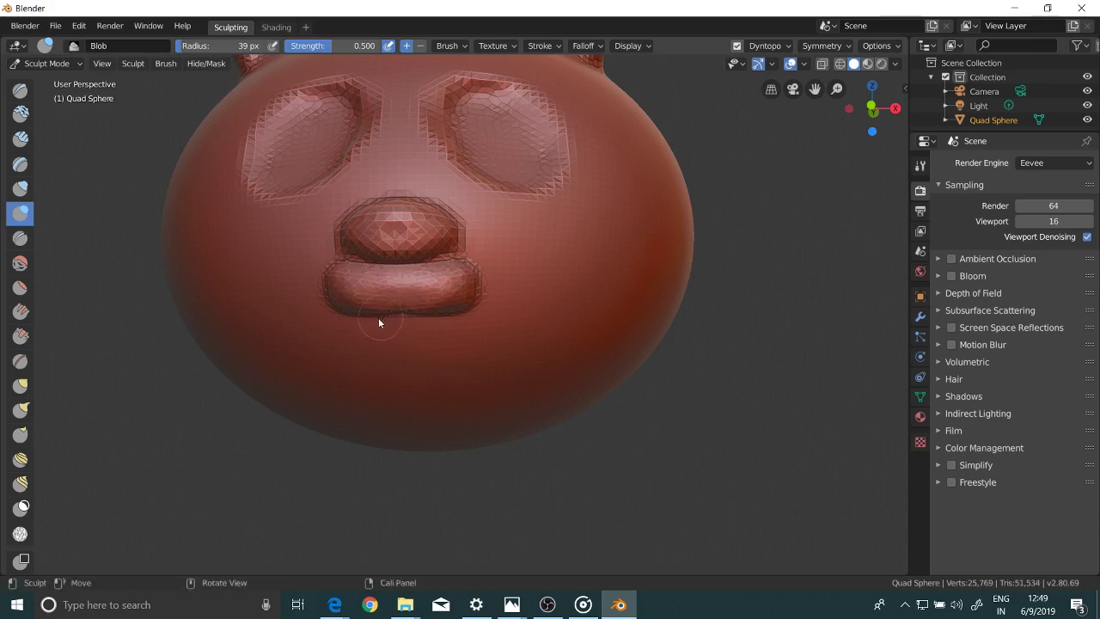
pyautogui.moveTo(357, 336)
pyautogui.mouseDown(button='middle')
pyautogui.moveTo(421, 318)
pyautogui.moveTo(375, 327)
pyautogui.mouseUp(button='middle')
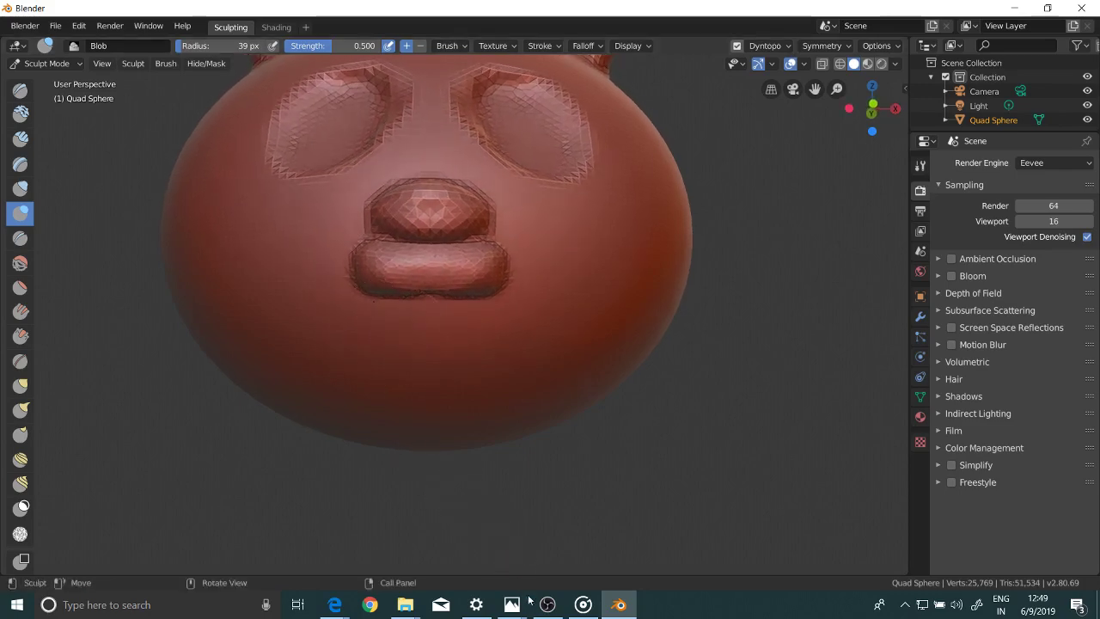
# Step: Switch to Photos, examine the panda's nose and mouth in the reference image panda.jpg, and return to Blender
pyautogui.moveTo(514, 601)
pyautogui.click(554, 550)
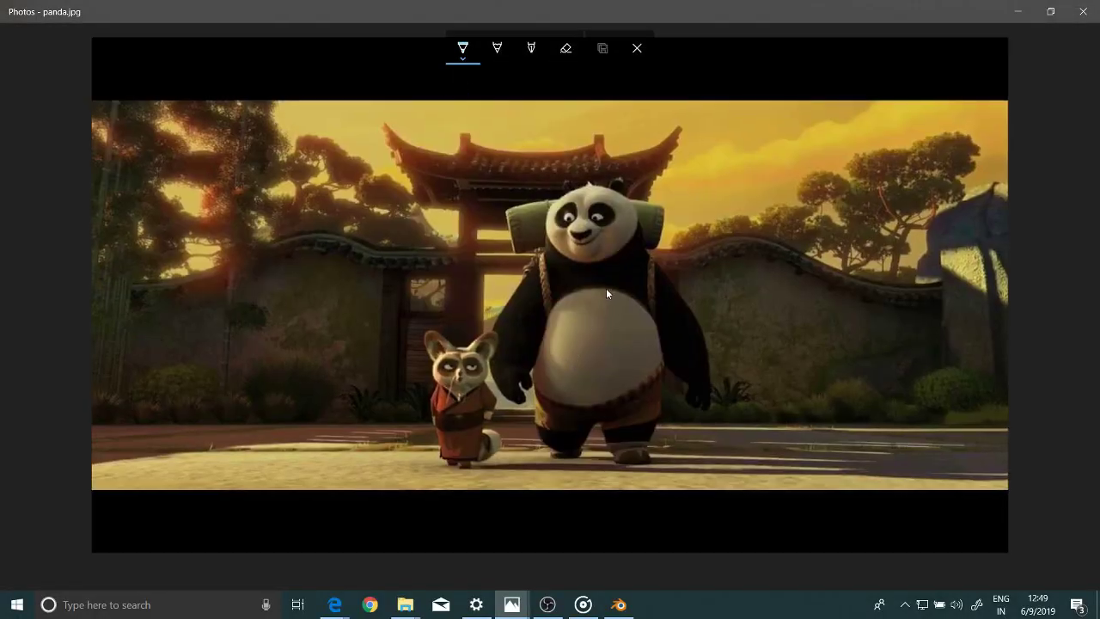
pyautogui.hotkey('alt', 'Tab')
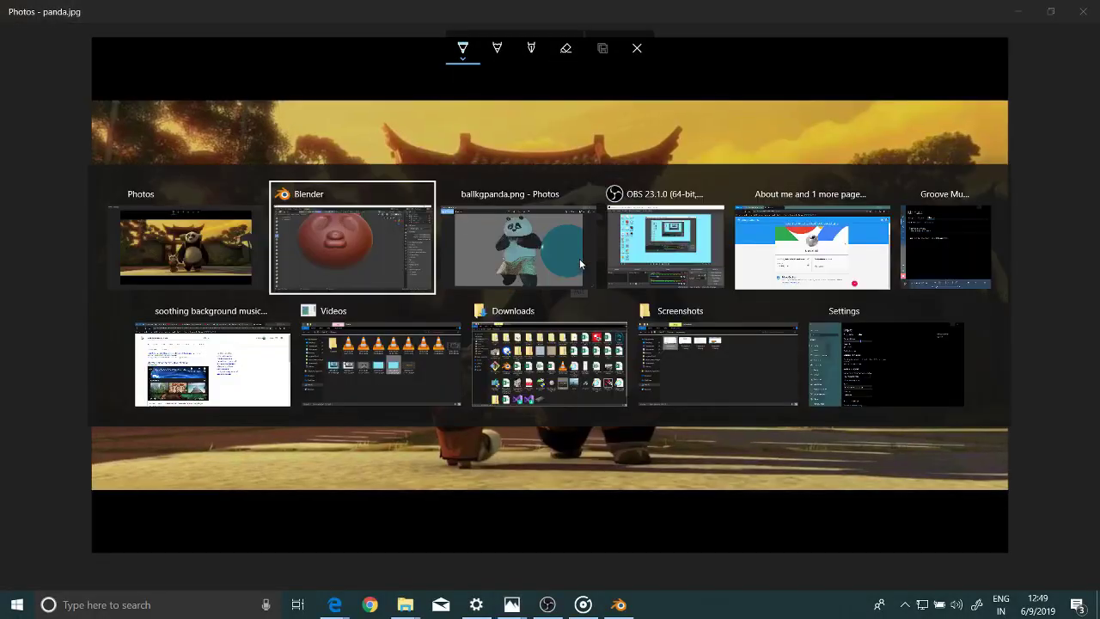
# Step: Extend the nose upward and raise a narrow nose bridge between the eye sockets with the 39 px Blob brush
pyautogui.moveTo(522, 302)
pyautogui.mouseDown(button='middle')
pyautogui.moveTo(433, 245)
pyautogui.moveTo(426, 252)
pyautogui.mouseUp(button='middle')
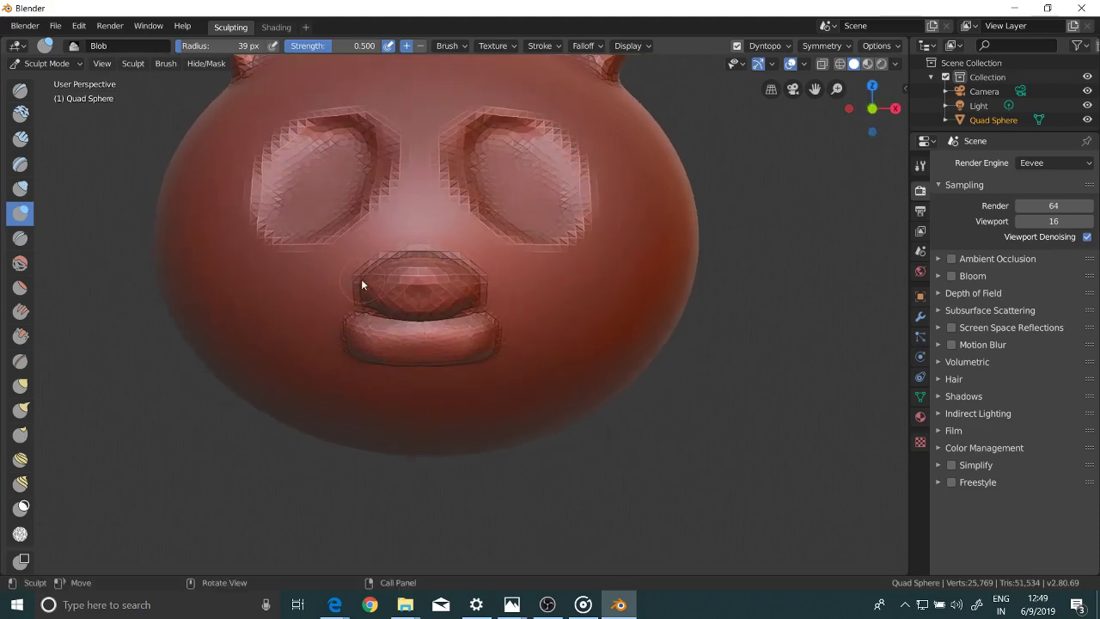
pyautogui.moveTo(362, 277)
pyautogui.mouseDown()
pyautogui.moveTo(393, 244)
pyautogui.moveTo(369, 273)
pyautogui.moveTo(405, 244)
pyautogui.moveTo(376, 262)
pyautogui.moveTo(435, 249)
pyautogui.moveTo(382, 259)
pyautogui.moveTo(374, 276)
pyautogui.moveTo(429, 253)
pyautogui.moveTo(380, 271)
pyautogui.moveTo(375, 289)
pyautogui.moveTo(370, 256)
pyautogui.moveTo(387, 240)
pyautogui.moveTo(363, 263)
pyautogui.moveTo(374, 241)
pyautogui.moveTo(415, 231)
pyautogui.mouseUp()
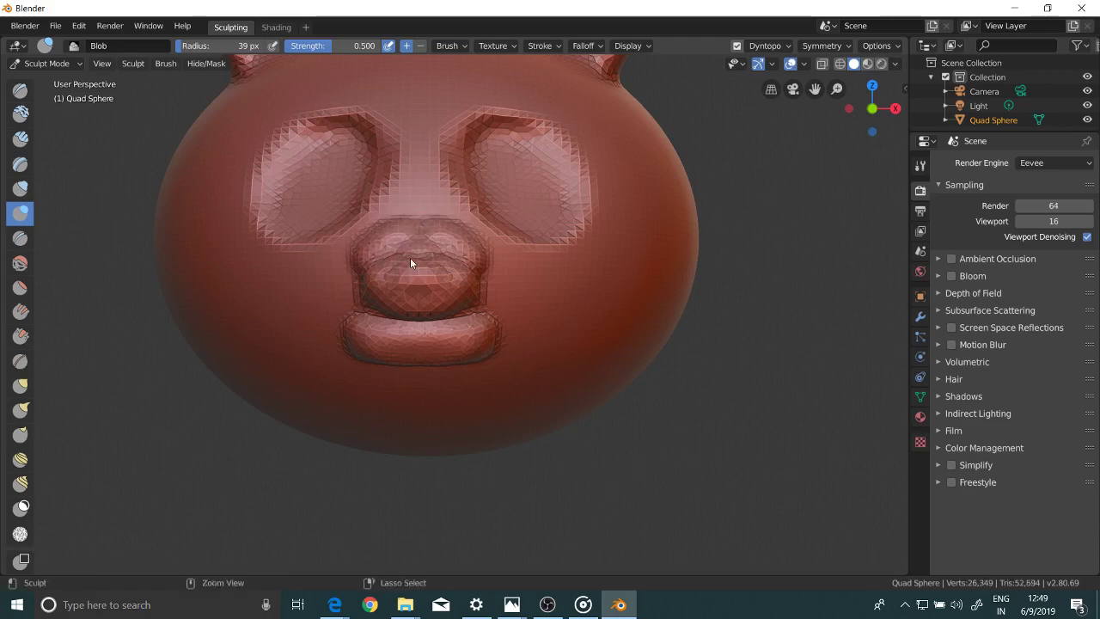
pyautogui.hotkey('ctrl', 'z')
pyautogui.moveTo(378, 267)
pyautogui.mouseDown()
pyautogui.moveTo(366, 274)
pyautogui.moveTo(387, 254)
pyautogui.moveTo(374, 258)
pyautogui.moveTo(415, 246)
pyautogui.mouseUp()
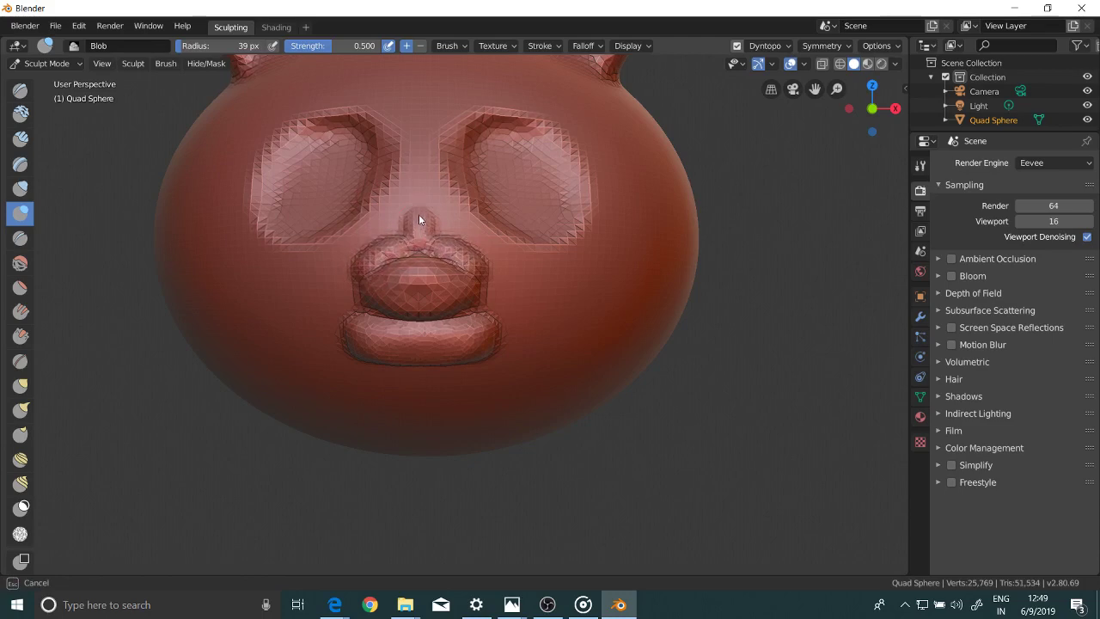
pyautogui.moveTo(420, 171)
pyautogui.mouseDown()
pyautogui.moveTo(418, 226)
pyautogui.moveTo(400, 249)
pyautogui.moveTo(416, 218)
pyautogui.moveTo(415, 234)
pyautogui.moveTo(419, 165)
pyautogui.moveTo(408, 220)
pyautogui.moveTo(383, 229)
pyautogui.moveTo(400, 221)
pyautogui.moveTo(389, 228)
pyautogui.moveTo(405, 203)
pyautogui.moveTo(392, 232)
pyautogui.moveTo(405, 162)
pyautogui.moveTo(400, 219)
pyautogui.moveTo(406, 211)
pyautogui.moveTo(379, 262)
pyautogui.moveTo(416, 260)
pyautogui.mouseUp()
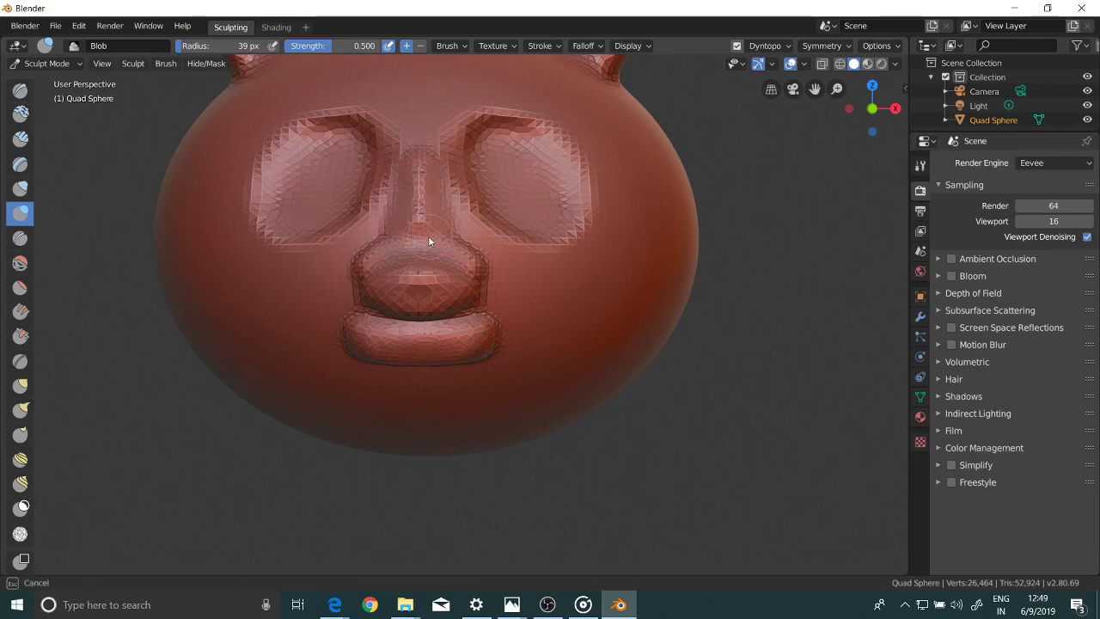
pyautogui.moveTo(372, 280)
pyautogui.mouseDown()
pyautogui.moveTo(413, 282)
pyautogui.moveTo(399, 283)
pyautogui.moveTo(420, 273)
pyautogui.moveTo(381, 287)
pyautogui.mouseUp()
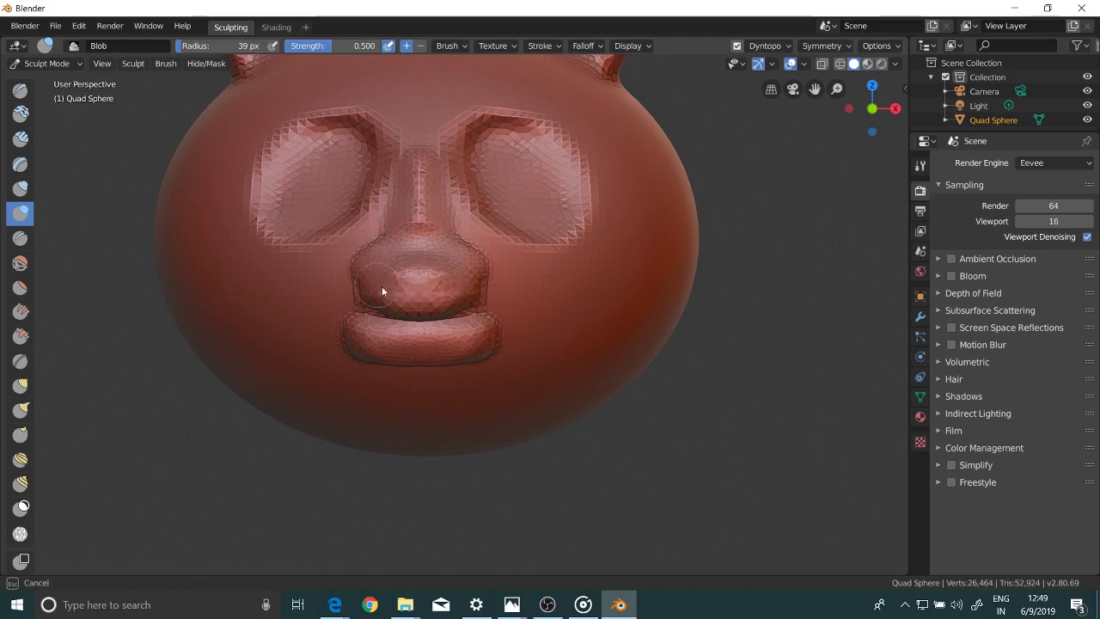
pyautogui.moveTo(449, 279)
pyautogui.mouseDown()
pyautogui.moveTo(422, 256)
pyautogui.moveTo(375, 275)
pyautogui.moveTo(435, 279)
pyautogui.moveTo(376, 284)
pyautogui.moveTo(432, 279)
pyautogui.moveTo(390, 304)
pyautogui.moveTo(434, 293)
pyautogui.moveTo(444, 279)
pyautogui.moveTo(427, 238)
pyautogui.mouseUp()
pyautogui.moveTo(427, 238)
pyautogui.mouseDown(button='middle')
pyautogui.moveTo(445, 268)
pyautogui.moveTo(459, 259)
pyautogui.moveTo(429, 252)
pyautogui.moveTo(441, 261)
pyautogui.mouseUp(button='middle')
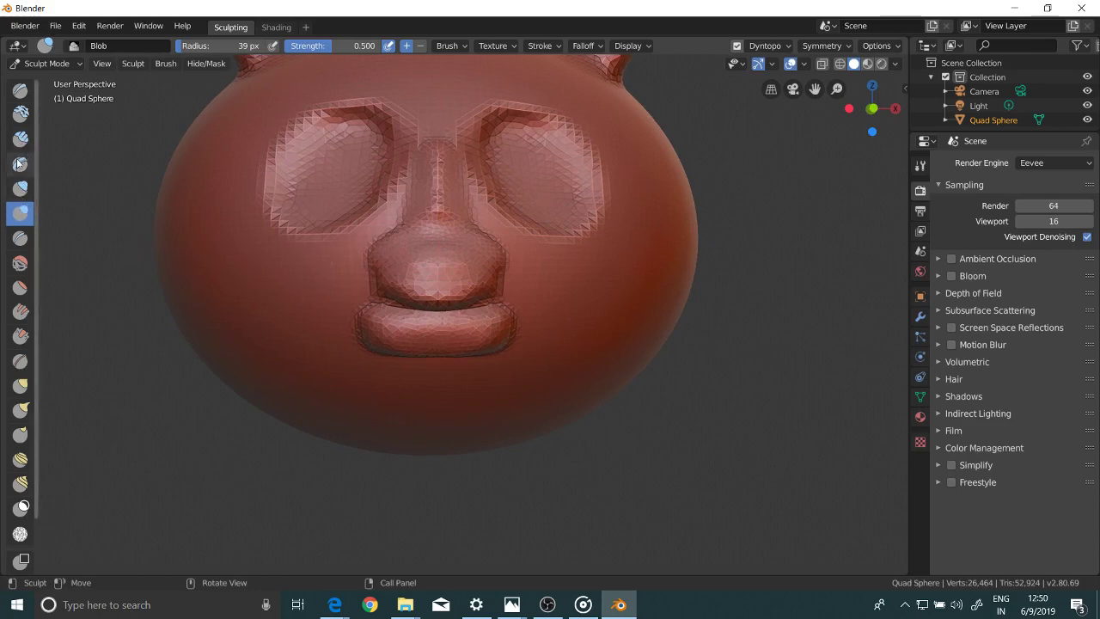
# Step: Soften the nose's sides and the edges of the nose bridge into the face with SculptDraw brush strokes
pyautogui.click(20, 90)
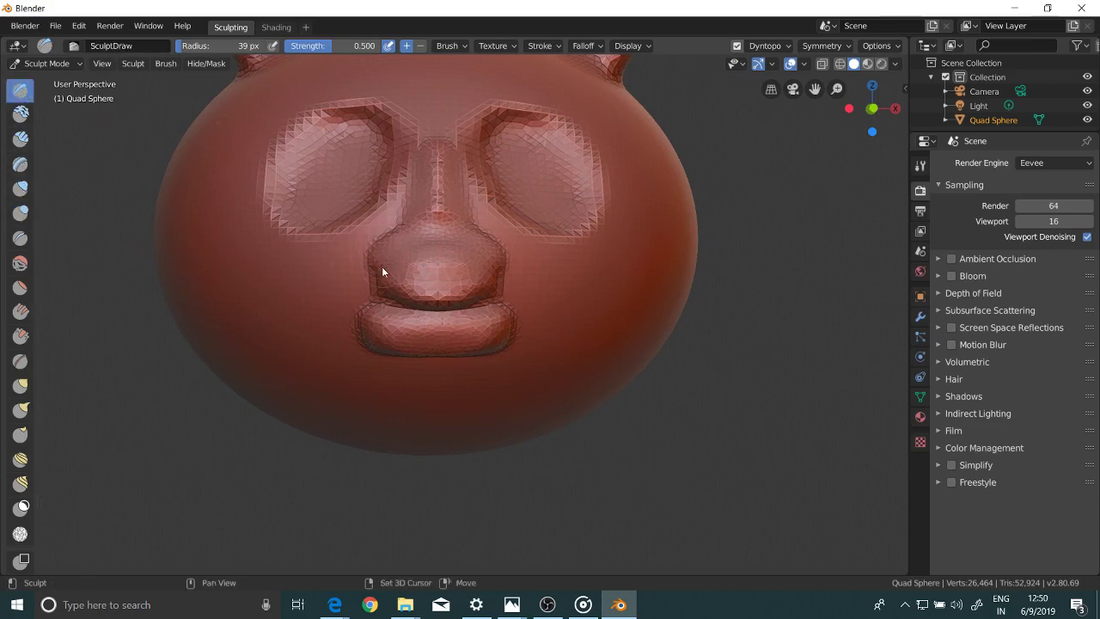
pyautogui.moveTo(381, 266); pyautogui.dragTo(372, 254)
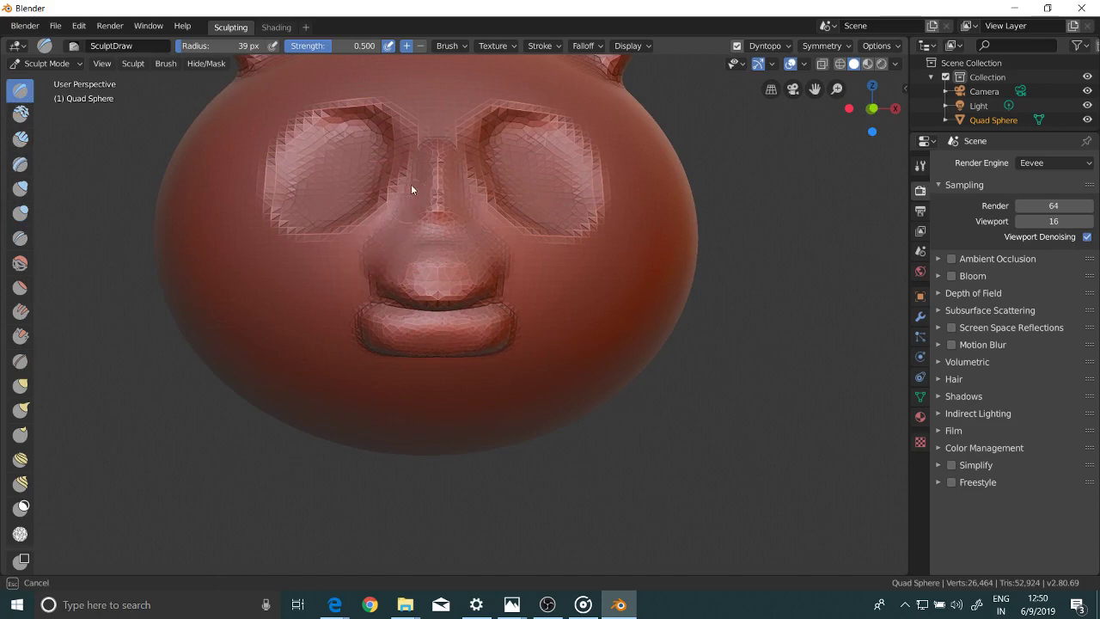
pyautogui.moveTo(422, 156); pyautogui.dragTo(418, 203)
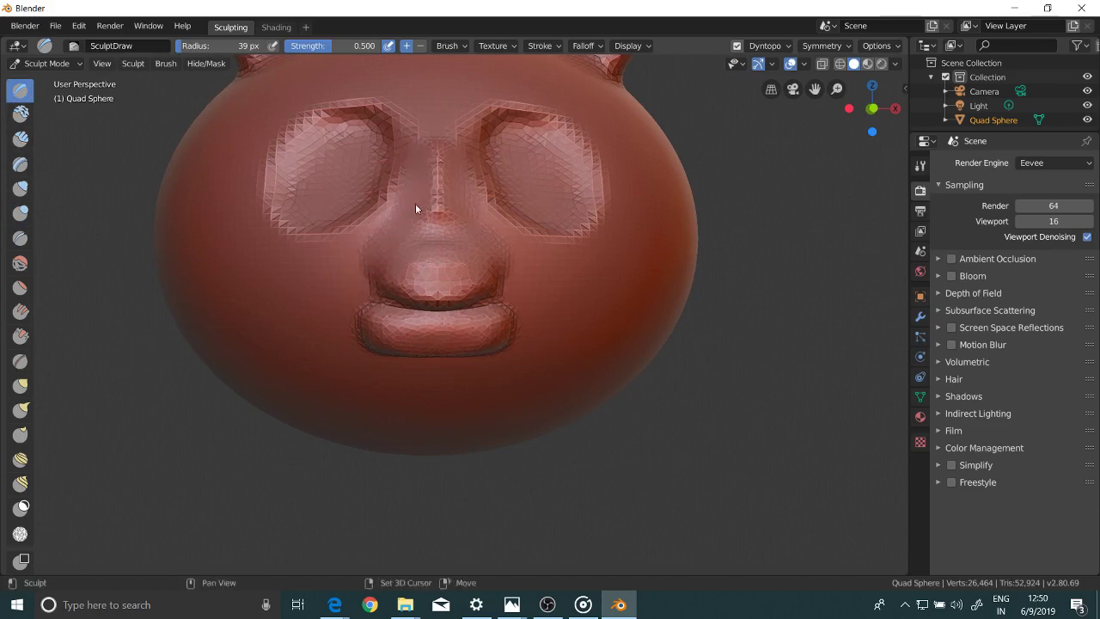
pyautogui.moveTo(450, 160); pyautogui.dragTo(470, 228)
pyautogui.moveTo(476, 286)
pyautogui.mouseDown()
pyautogui.moveTo(436, 257)
pyautogui.moveTo(444, 245)
pyautogui.moveTo(405, 248)
pyautogui.moveTo(388, 281)
pyautogui.moveTo(407, 253)
pyautogui.moveTo(444, 249)
pyautogui.moveTo(454, 278)
pyautogui.mouseUp()
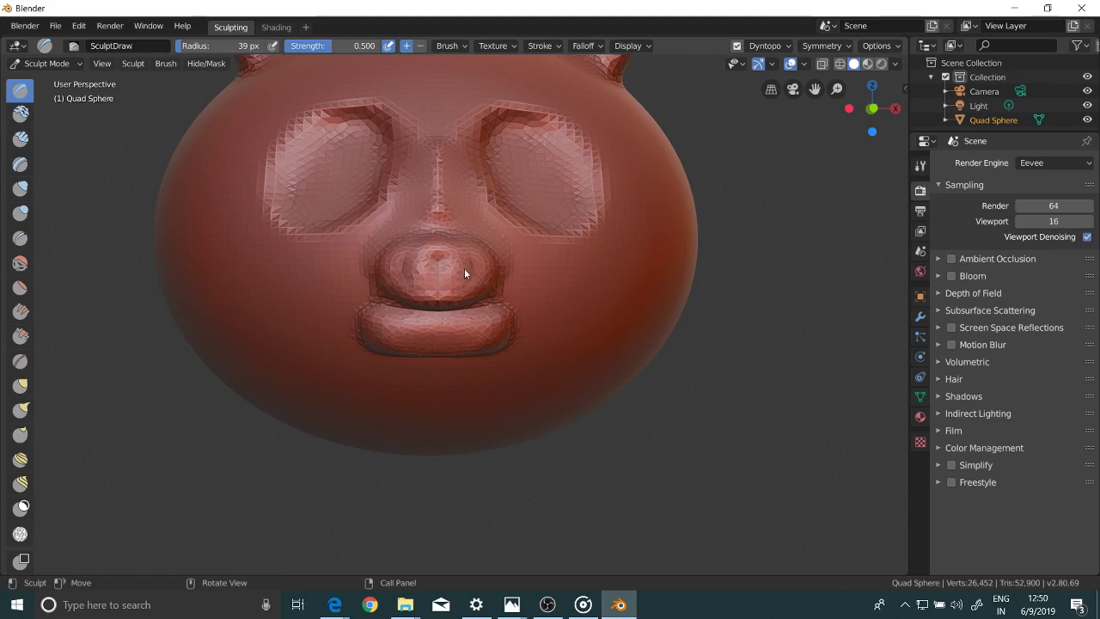
pyautogui.moveTo(446, 343)
pyautogui.mouseDown(button='middle')
pyautogui.moveTo(467, 341)
pyautogui.moveTo(484, 322)
pyautogui.moveTo(473, 275)
pyautogui.mouseUp(button='middle')
pyautogui.moveTo(474, 292)
pyautogui.mouseDown()
pyautogui.moveTo(499, 203)
pyautogui.moveTo(502, 245)
pyautogui.moveTo(451, 329)
pyautogui.moveTo(503, 220)
pyautogui.moveTo(456, 337)
pyautogui.moveTo(493, 318)
pyautogui.moveTo(468, 316)
pyautogui.moveTo(451, 332)
pyautogui.moveTo(453, 318)
pyautogui.moveTo(441, 333)
pyautogui.moveTo(452, 317)
pyautogui.moveTo(439, 341)
pyautogui.moveTo(483, 302)
pyautogui.moveTo(444, 335)
pyautogui.moveTo(461, 309)
pyautogui.moveTo(459, 331)
pyautogui.moveTo(446, 340)
pyautogui.moveTo(455, 315)
pyautogui.moveTo(432, 342)
pyautogui.moveTo(456, 314)
pyautogui.mouseUp()
pyautogui.hotkey('ctrl', 'z')
pyautogui.hotkey('ctrl', 'z')
pyautogui.hotkey('ctrl', 'z')
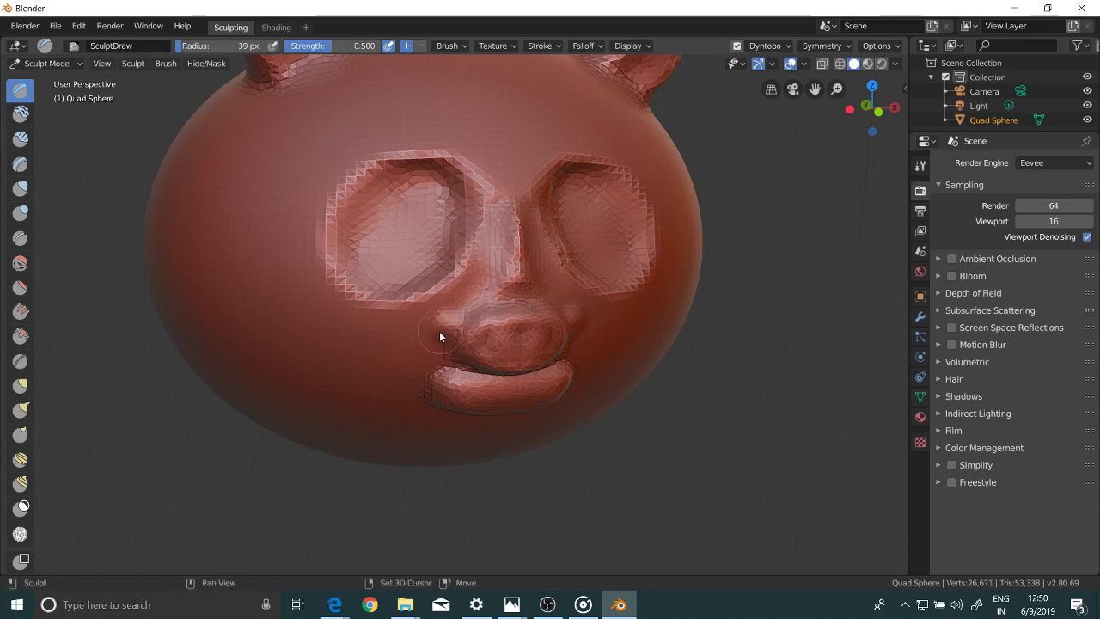
# Step: Blend the bumps beside the nose and the sides of the nose bridge smoothly into the cheeks
pyautogui.moveTo(441, 337); pyautogui.dragTo(453, 323)
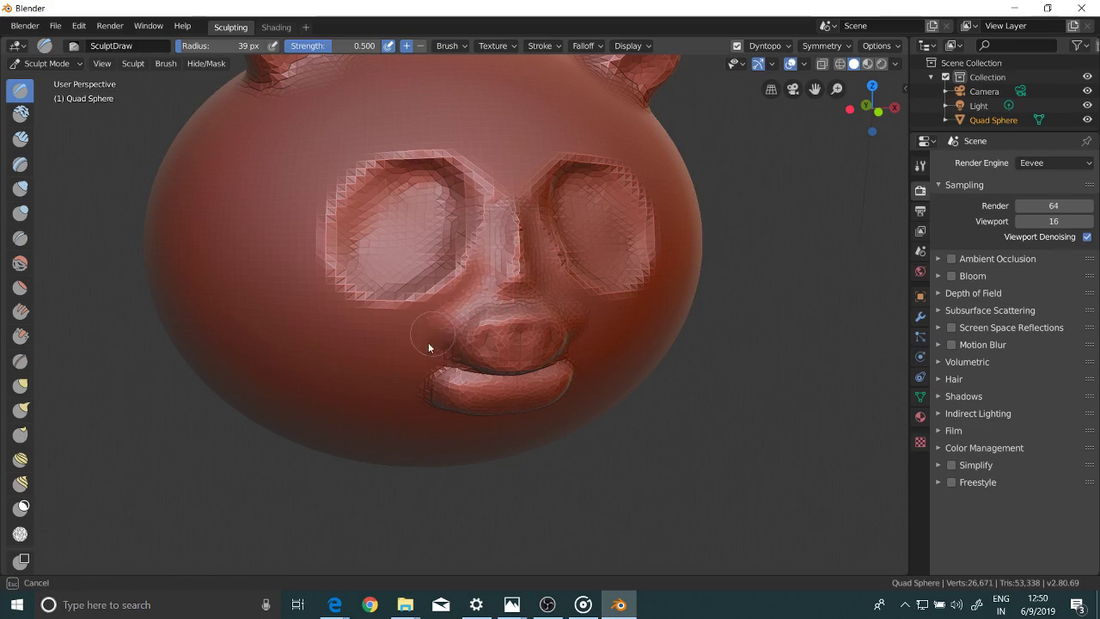
pyautogui.moveTo(472, 283); pyautogui.dragTo(483, 177)
pyautogui.moveTo(516, 195)
pyautogui.mouseDown(button='middle')
pyautogui.moveTo(462, 190)
pyautogui.moveTo(438, 175)
pyautogui.moveTo(454, 239)
pyautogui.mouseUp(button='middle')
pyautogui.moveTo(454, 244)
pyautogui.mouseDown()
pyautogui.moveTo(435, 276)
pyautogui.moveTo(462, 257)
pyautogui.moveTo(460, 290)
pyautogui.moveTo(441, 287)
pyautogui.moveTo(454, 314)
pyautogui.moveTo(441, 286)
pyautogui.moveTo(457, 308)
pyautogui.mouseUp()
pyautogui.moveTo(459, 314)
pyautogui.mouseDown(button='middle')
pyautogui.moveTo(494, 277)
pyautogui.moveTo(501, 284)
pyautogui.moveTo(486, 320)
pyautogui.moveTo(484, 292)
pyautogui.mouseUp(button='middle')
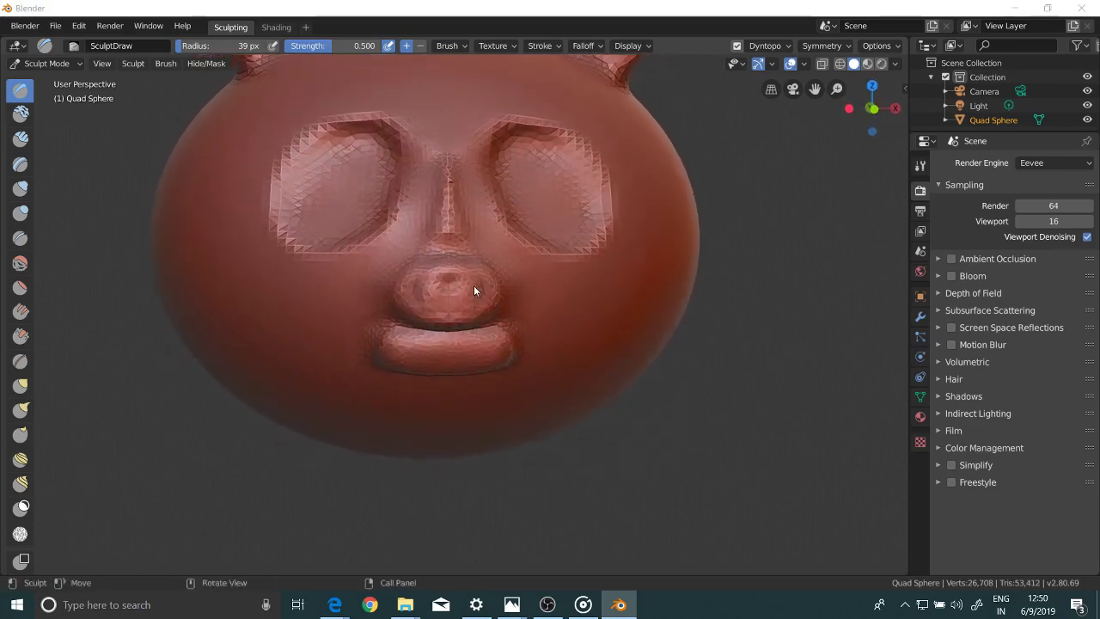
# Step: Compare with the reference in the other window and smooth the front of the nose and its bridge in Blender
pyautogui.hotkey('alt', 'Tab')
pyautogui.hotkey('alt', 'Tab')
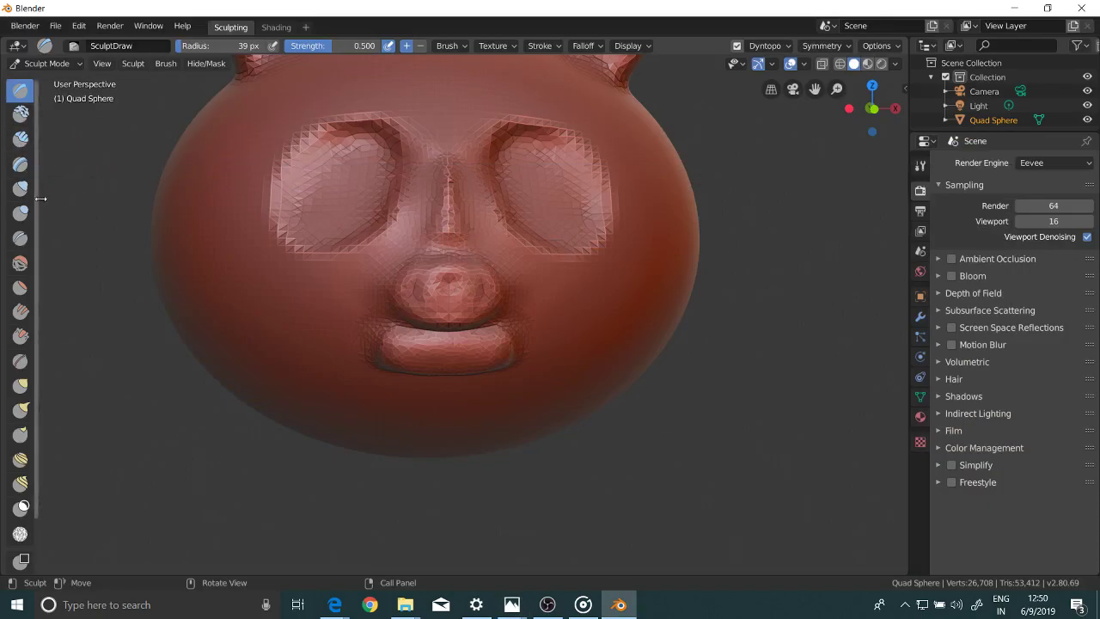
pyautogui.moveTo(457, 315)
pyautogui.mouseDown()
pyautogui.moveTo(468, 274)
pyautogui.moveTo(465, 301)
pyautogui.moveTo(435, 287)
pyautogui.moveTo(422, 296)
pyautogui.moveTo(466, 287)
pyautogui.moveTo(430, 279)
pyautogui.moveTo(455, 265)
pyautogui.moveTo(438, 269)
pyautogui.moveTo(448, 244)
pyautogui.moveTo(443, 179)
pyautogui.mouseUp()
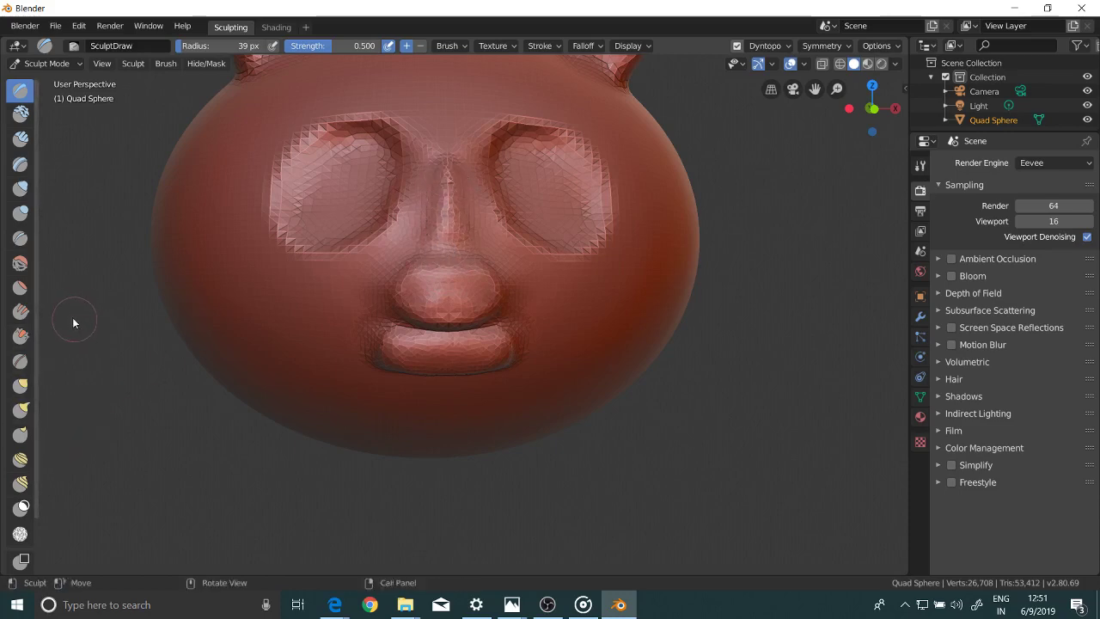
# Step: Use the Pinch/Magnify brush to even out the sharp ridge of the nose bridge down to the nose
pyautogui.press('p')
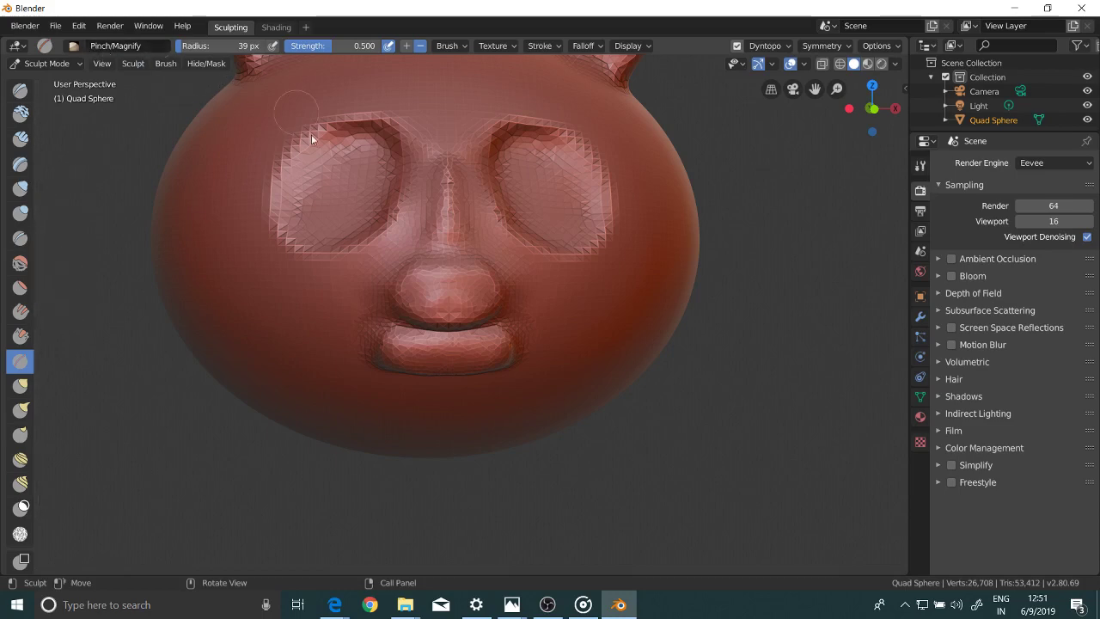
pyautogui.moveTo(452, 176)
pyautogui.mouseDown()
pyautogui.moveTo(444, 251)
pyautogui.moveTo(451, 152)
pyautogui.moveTo(447, 246)
pyautogui.moveTo(449, 180)
pyautogui.mouseUp()
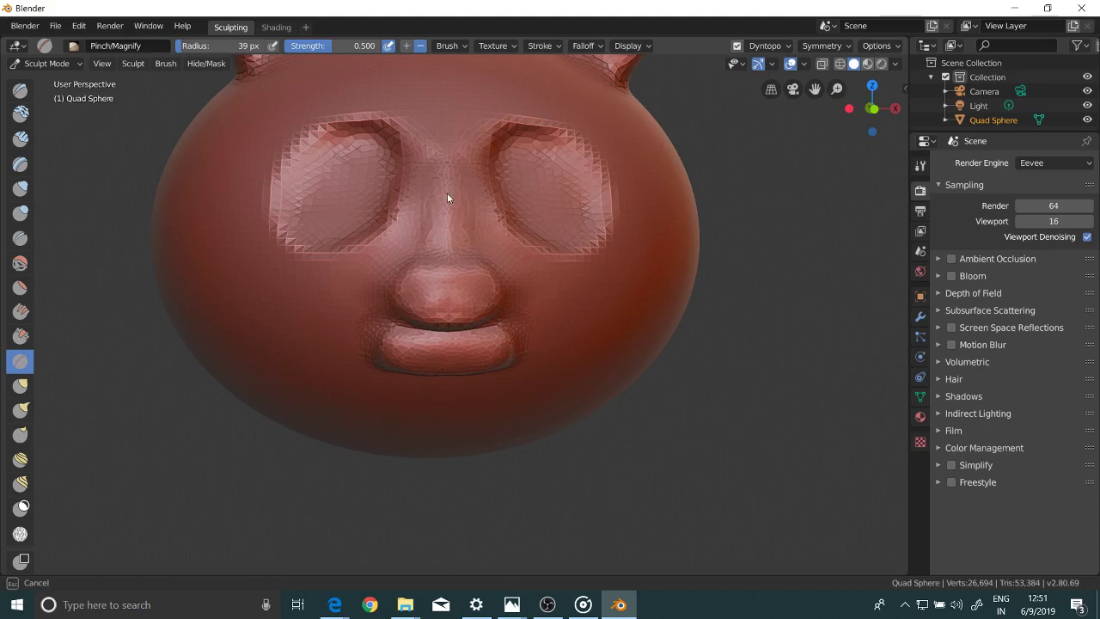
pyautogui.moveTo(439, 250)
pyautogui.mouseDown()
pyautogui.moveTo(439, 179)
pyautogui.moveTo(429, 242)
pyautogui.moveTo(438, 214)
pyautogui.moveTo(473, 256)
pyautogui.moveTo(452, 203)
pyautogui.mouseUp()
pyautogui.moveTo(472, 250)
pyautogui.mouseDown()
pyautogui.moveTo(444, 180)
pyautogui.moveTo(447, 243)
pyautogui.moveTo(463, 258)
pyautogui.mouseUp()
pyautogui.moveTo(499, 171); pyautogui.dragTo(386, 246, button='middle')
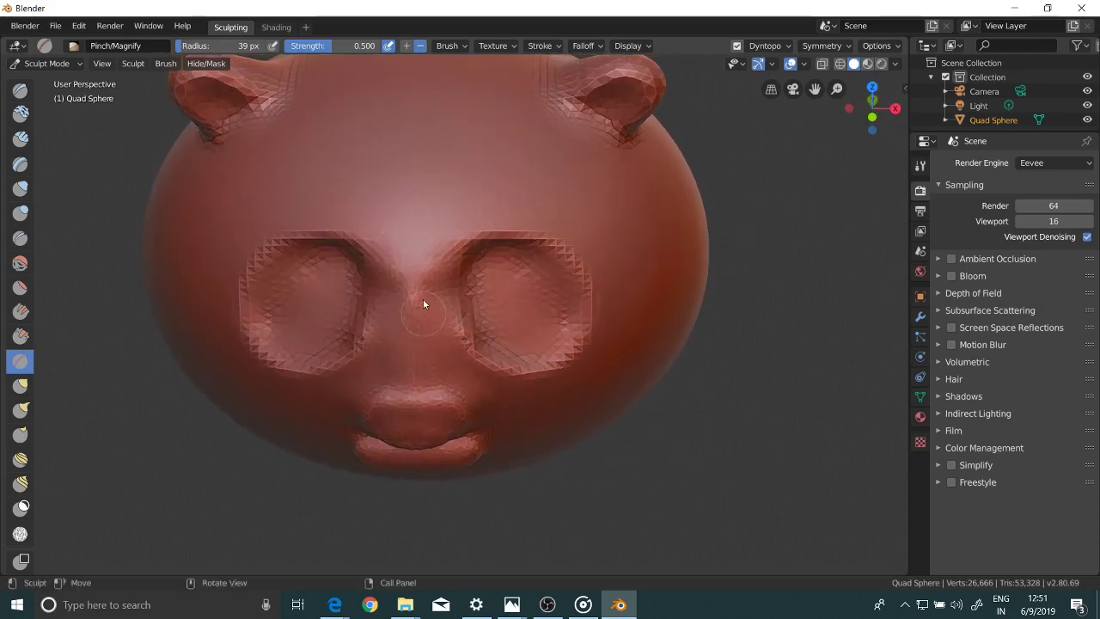
pyautogui.moveTo(422, 301); pyautogui.dragTo(436, 157, button='middle')
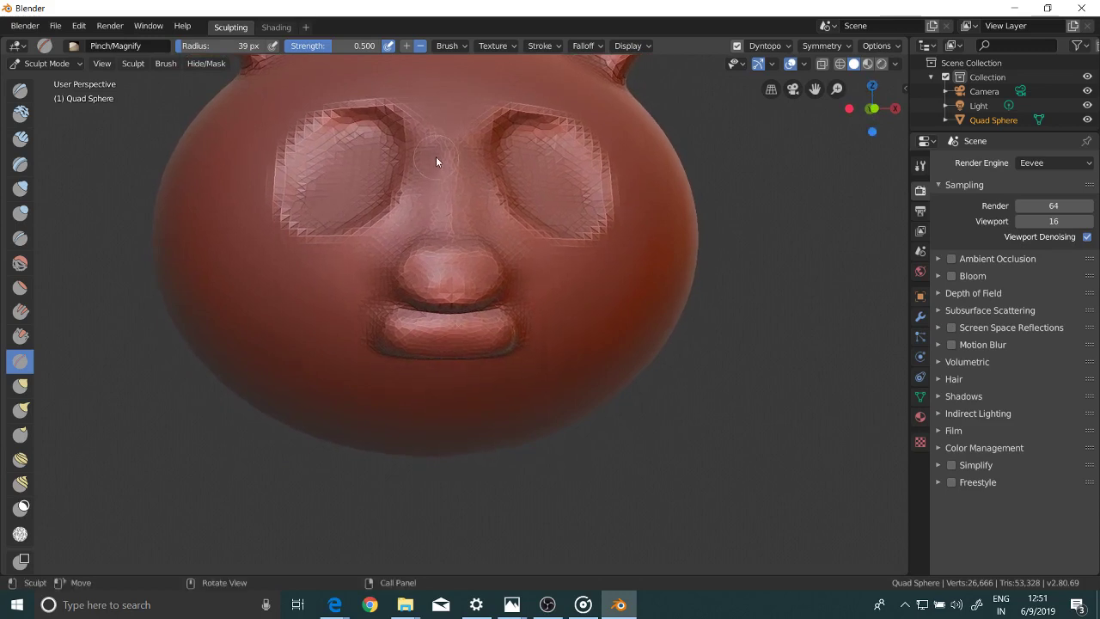
# Step: Raise a low brow along the upper rims of both eye sockets with the Layer brush at 0.500 strength
pyautogui.click(20, 164)
pyautogui.keyDown('shift'); pyautogui.moveTo(490, 149); pyautogui.dragTo(454, 227, button='middle'); pyautogui.keyUp('shift')
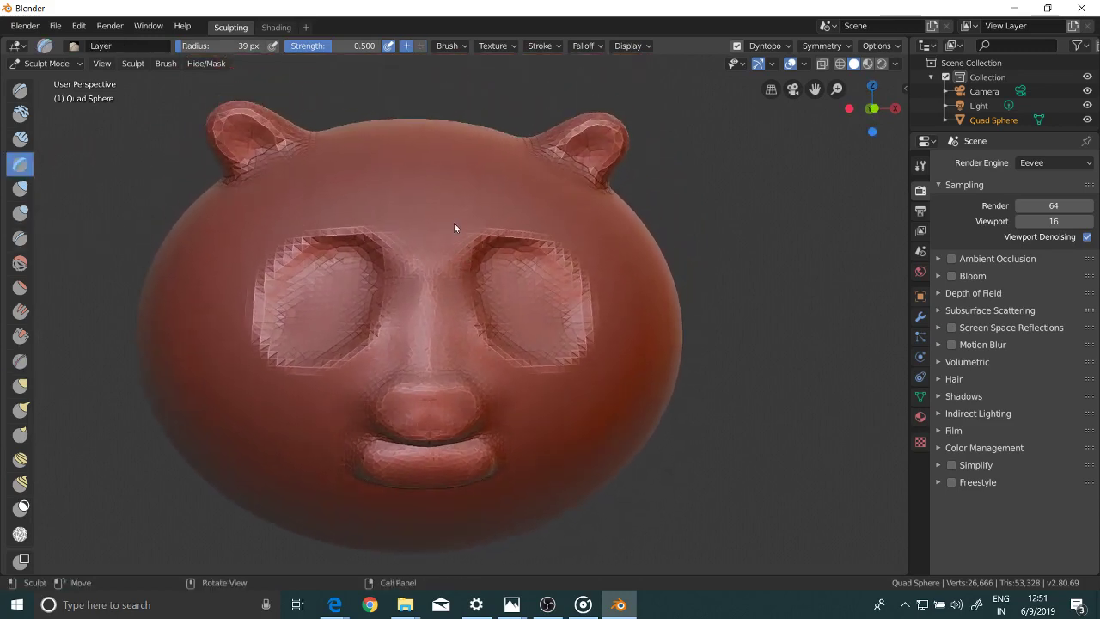
pyautogui.moveTo(472, 235)
pyautogui.mouseDown()
pyautogui.moveTo(464, 231)
pyautogui.moveTo(477, 221)
pyautogui.moveTo(519, 230)
pyautogui.mouseUp()
pyautogui.moveTo(533, 234)
pyautogui.mouseDown()
pyautogui.moveTo(495, 224)
pyautogui.moveTo(474, 234)
pyautogui.moveTo(484, 225)
pyautogui.moveTo(544, 239)
pyautogui.moveTo(477, 229)
pyautogui.moveTo(465, 250)
pyautogui.moveTo(506, 229)
pyautogui.moveTo(559, 252)
pyautogui.moveTo(525, 227)
pyautogui.moveTo(489, 227)
pyautogui.moveTo(463, 269)
pyautogui.moveTo(461, 246)
pyautogui.moveTo(499, 228)
pyautogui.moveTo(548, 245)
pyautogui.mouseUp()
pyautogui.moveTo(460, 232)
pyautogui.mouseDown()
pyautogui.moveTo(444, 250)
pyautogui.moveTo(492, 201)
pyautogui.moveTo(507, 230)
pyautogui.moveTo(400, 233)
pyautogui.mouseUp()
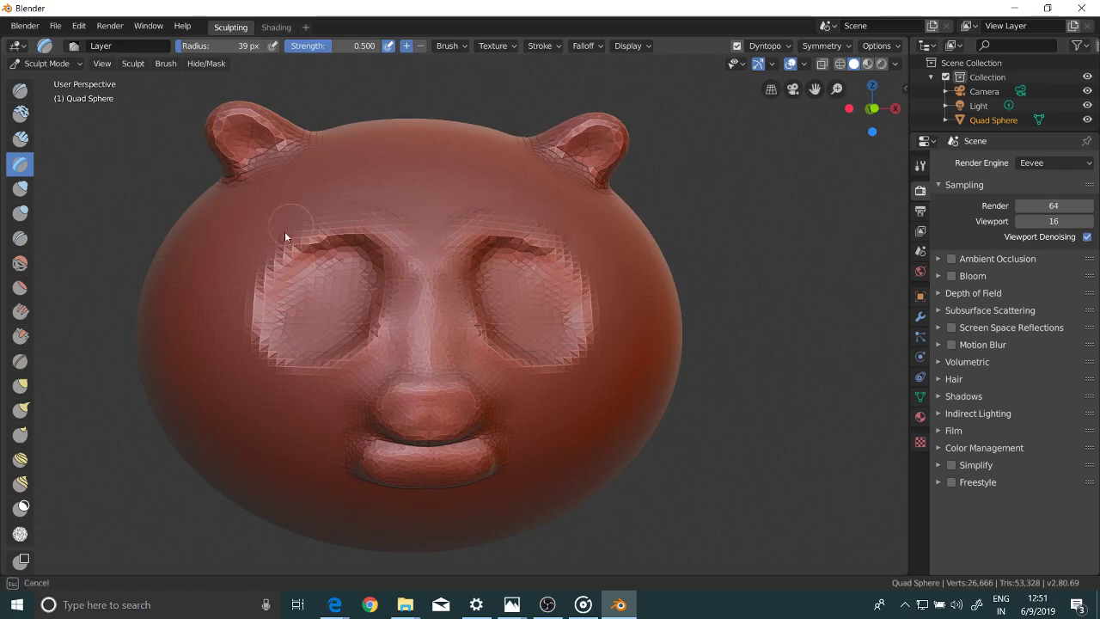
pyautogui.moveTo(287, 236); pyautogui.dragTo(313, 272)
pyautogui.moveTo(366, 206)
pyautogui.mouseDown(button='middle')
pyautogui.moveTo(430, 243)
pyautogui.moveTo(401, 221)
pyautogui.moveTo(417, 215)
pyautogui.moveTo(374, 261)
pyautogui.mouseUp(button='middle')
pyautogui.moveTo(349, 267); pyautogui.dragTo(376, 243)
# Step: Reduce the Layer brush strength to 0.325 and widen the raised brows above and around the eye sockets
pyautogui.hotkey('shift', 'f')
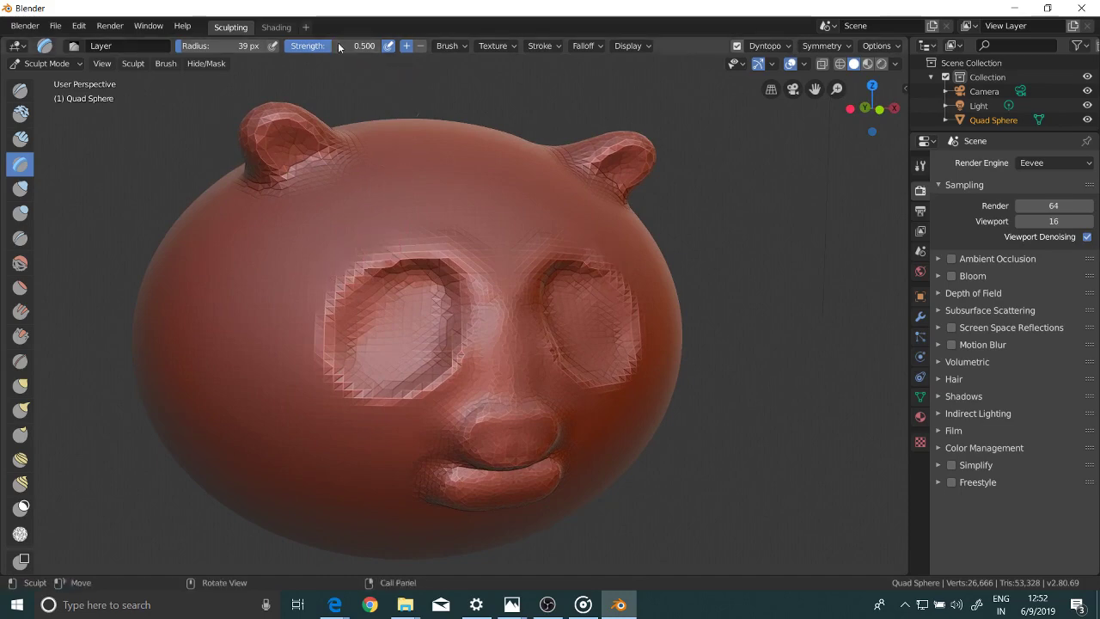
pyautogui.click(340, 163)
pyautogui.moveTo(339, 279)
pyautogui.mouseDown()
pyautogui.moveTo(381, 247)
pyautogui.moveTo(410, 245)
pyautogui.moveTo(378, 249)
pyautogui.moveTo(321, 279)
pyautogui.moveTo(369, 247)
pyautogui.moveTo(430, 248)
pyautogui.moveTo(428, 227)
pyautogui.moveTo(355, 240)
pyautogui.moveTo(317, 280)
pyautogui.moveTo(370, 238)
pyautogui.moveTo(435, 240)
pyautogui.moveTo(397, 227)
pyautogui.moveTo(304, 297)
pyautogui.mouseUp()
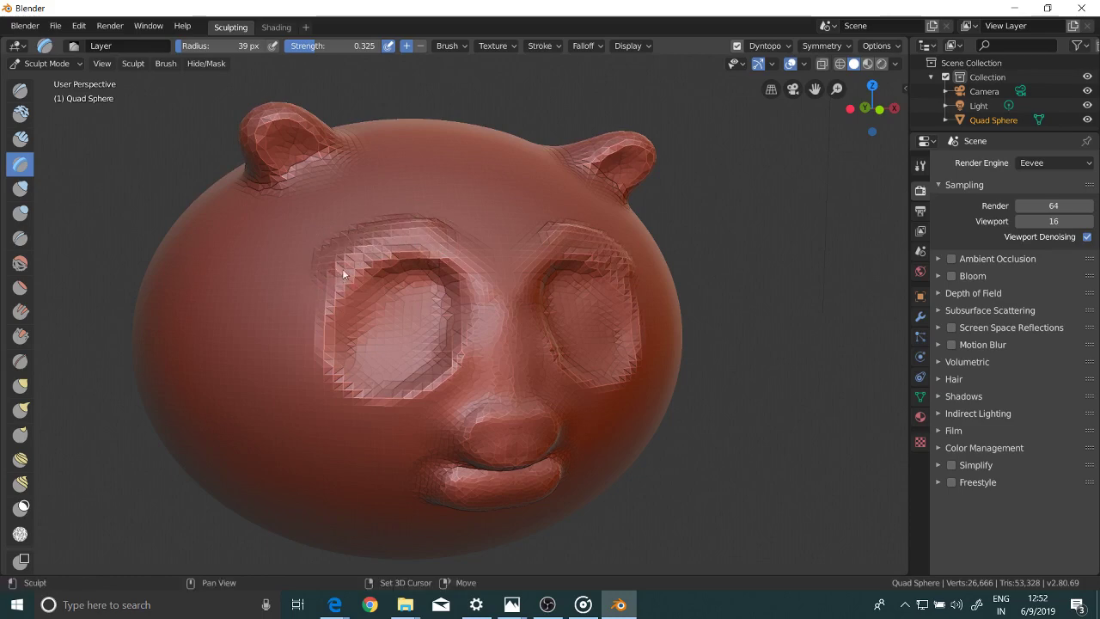
pyautogui.moveTo(342, 268); pyautogui.dragTo(312, 253, button='middle')
pyautogui.moveTo(471, 208)
pyautogui.mouseDown()
pyautogui.moveTo(506, 208)
pyautogui.moveTo(572, 236)
pyautogui.moveTo(577, 248)
pyautogui.moveTo(302, 214)
pyautogui.moveTo(260, 249)
pyautogui.mouseUp()
pyautogui.moveTo(260, 249)
pyautogui.mouseDown(button='middle')
pyautogui.moveTo(300, 272)
pyautogui.moveTo(313, 265)
pyautogui.mouseUp(button='middle')
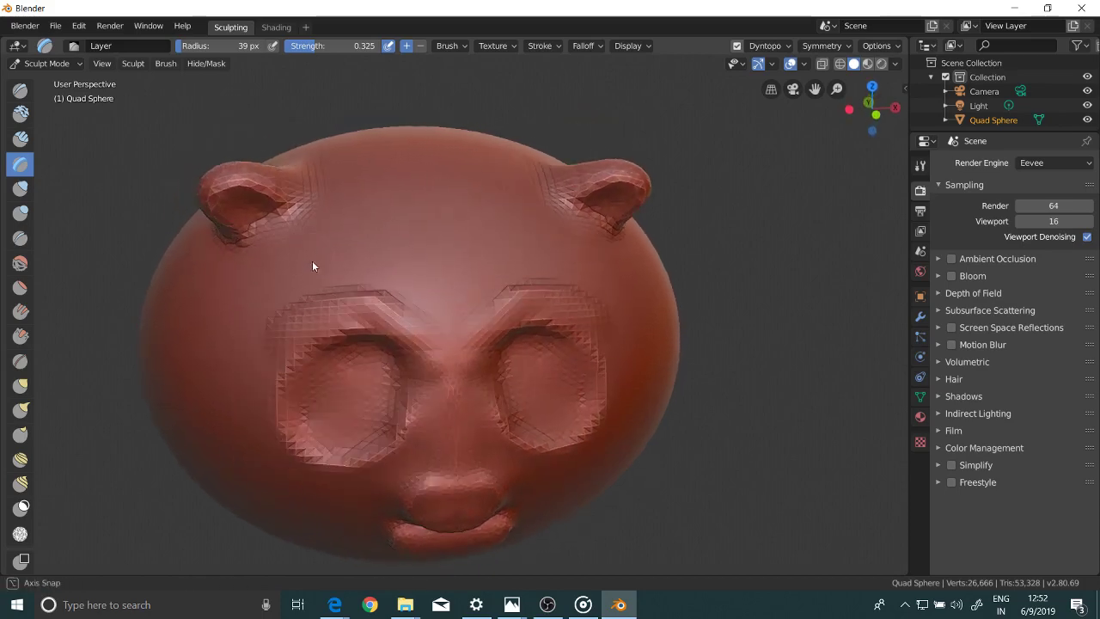
pyautogui.moveTo(398, 298)
pyautogui.mouseDown()
pyautogui.moveTo(305, 304)
pyautogui.moveTo(352, 330)
pyautogui.moveTo(396, 321)
pyautogui.moveTo(303, 335)
pyautogui.moveTo(362, 345)
pyautogui.moveTo(358, 336)
pyautogui.moveTo(304, 355)
pyautogui.moveTo(292, 331)
pyautogui.mouseUp()
pyautogui.moveTo(289, 323)
pyautogui.mouseDown(button='middle')
pyautogui.moveTo(351, 273)
pyautogui.moveTo(337, 262)
pyautogui.moveTo(417, 246)
pyautogui.mouseUp(button='middle')
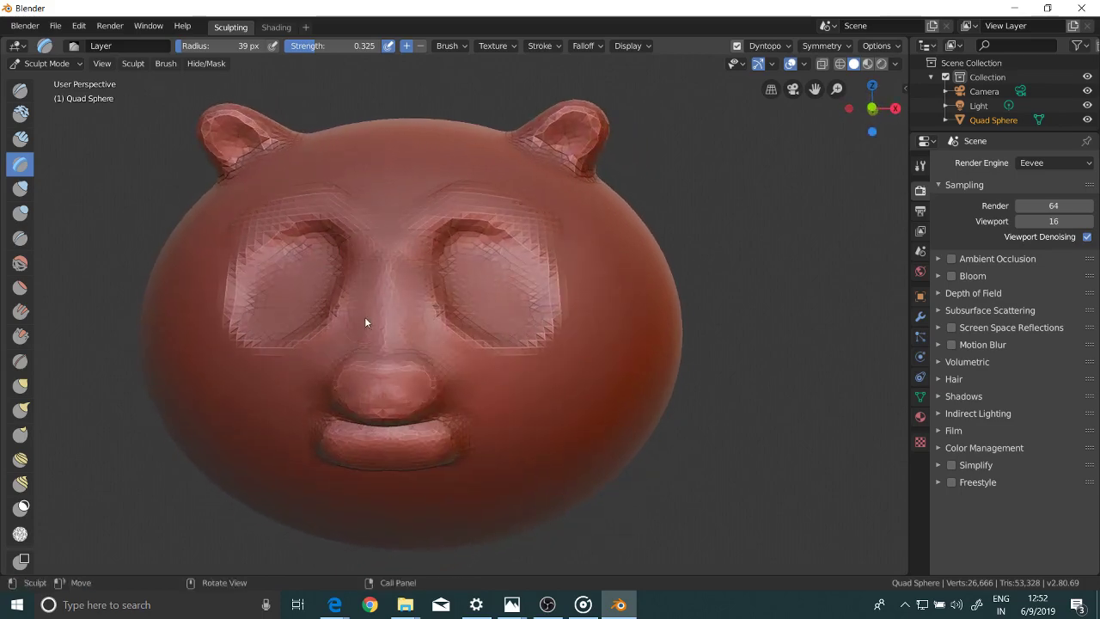
# Step: Raise a lower lip directly beneath the mouth ridge with the 39 px Blob brush
pyautogui.moveTo(365, 322); pyautogui.dragTo(404, 252, button='middle')
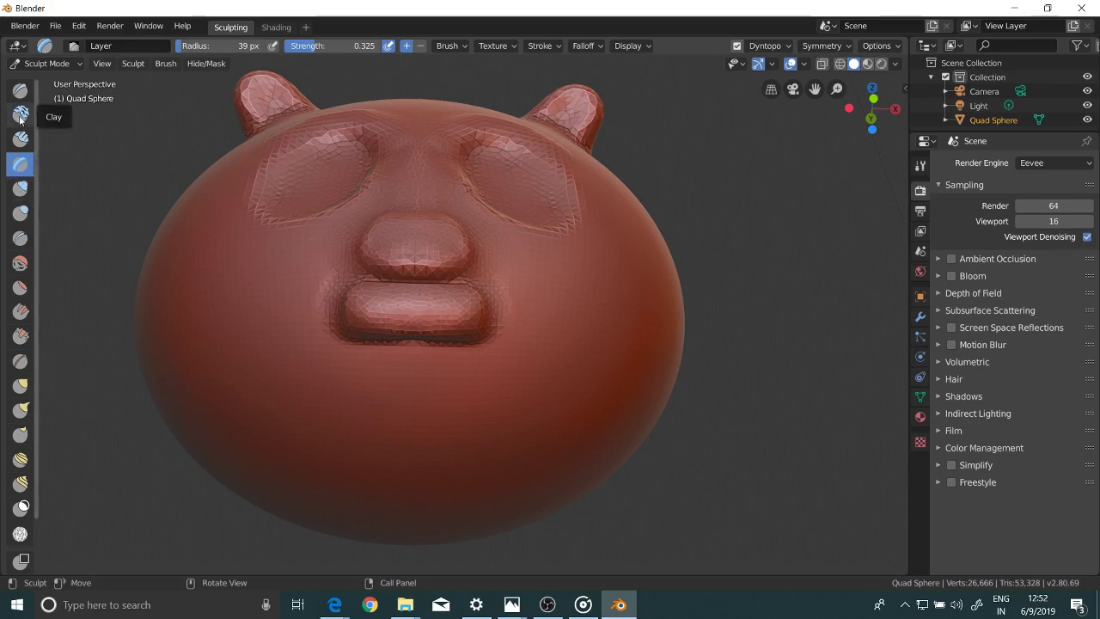
pyautogui.click(19, 213)
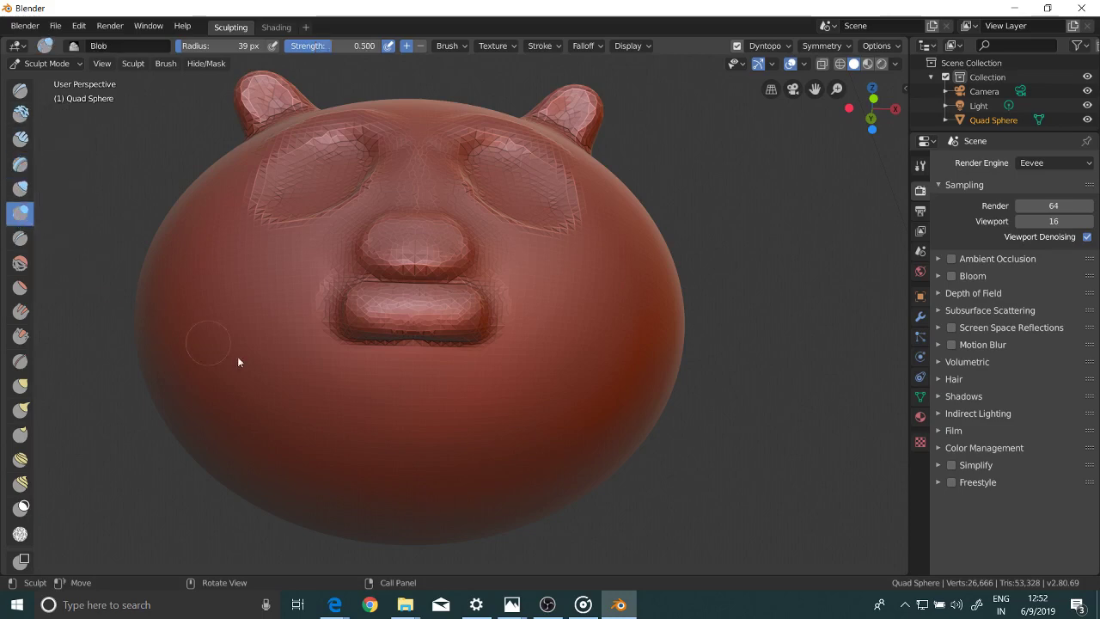
pyautogui.moveTo(354, 358)
pyautogui.mouseDown()
pyautogui.moveTo(366, 375)
pyautogui.moveTo(350, 357)
pyautogui.moveTo(423, 376)
pyautogui.mouseUp()
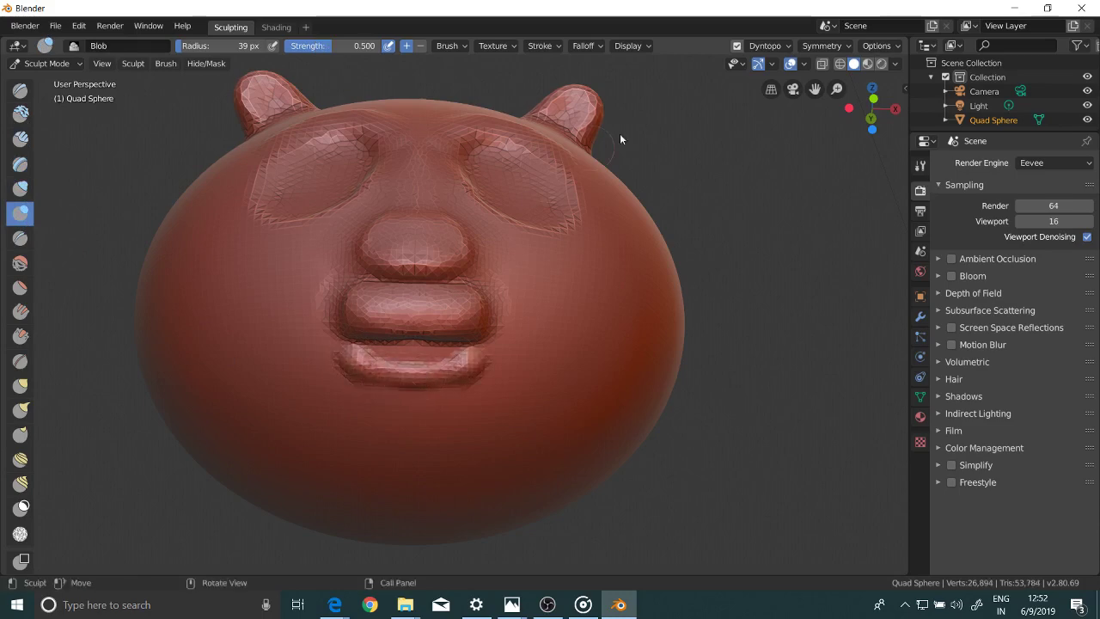
pyautogui.click(821, 49)
pyautogui.moveTo(363, 363)
pyautogui.mouseDown()
pyautogui.moveTo(412, 373)
pyautogui.moveTo(455, 361)
pyautogui.moveTo(417, 379)
pyautogui.moveTo(359, 352)
pyautogui.moveTo(382, 381)
pyautogui.moveTo(418, 392)
pyautogui.moveTo(442, 374)
pyautogui.mouseUp()
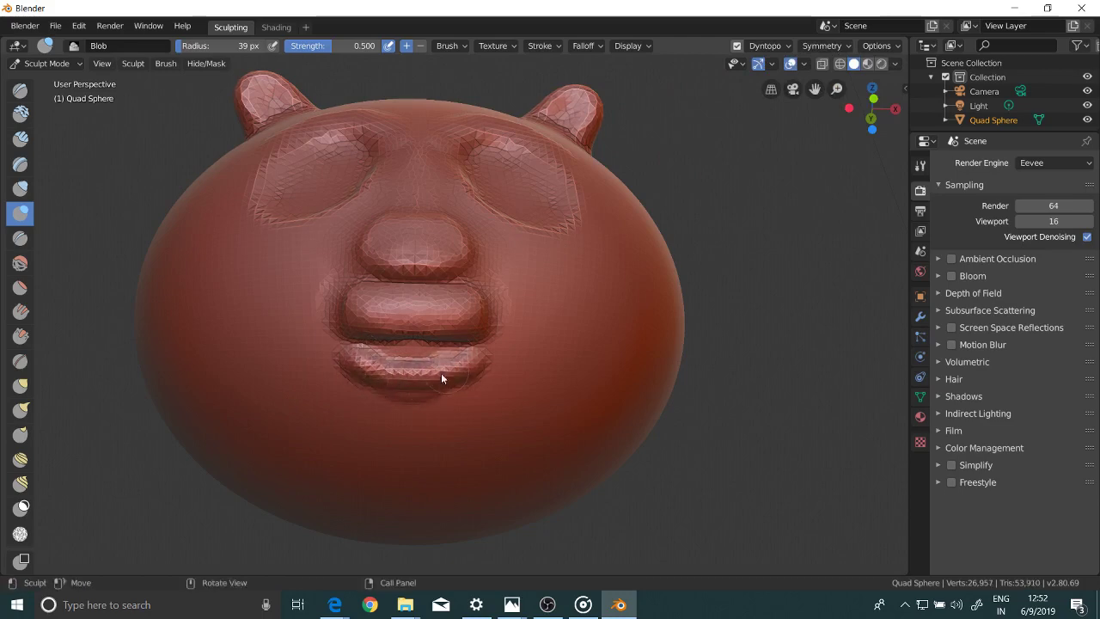
# Step: Increase the Blob brush radius to 56 px and thicken the lower lip into a full, rounded form
pyautogui.press('f')
pyautogui.click(369, 387)
pyautogui.moveTo(369, 388); pyautogui.dragTo(364, 370)
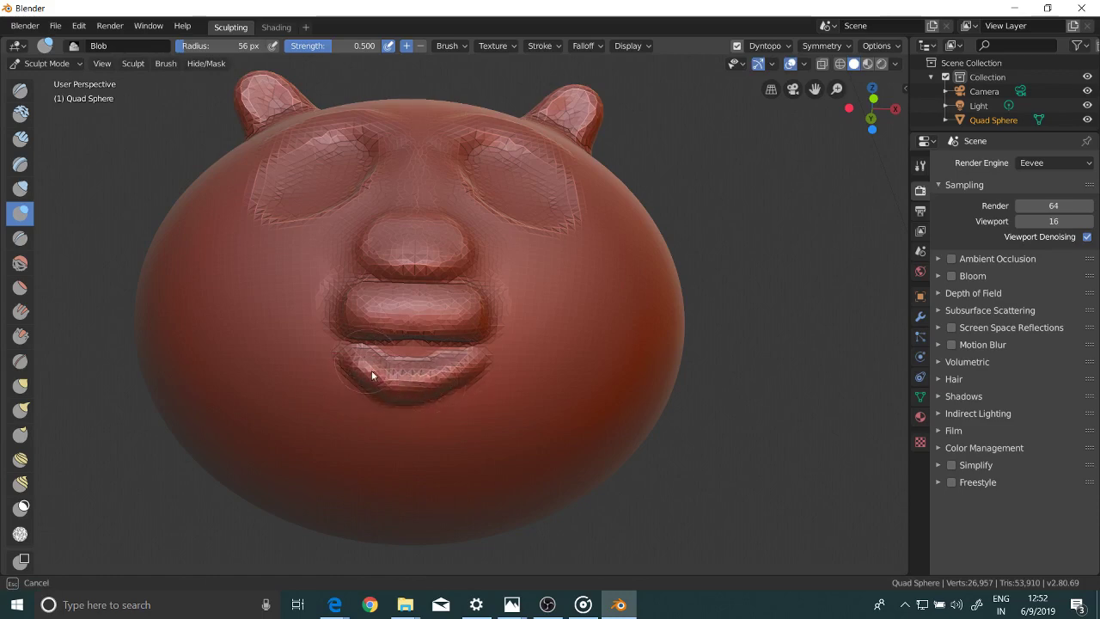
pyautogui.moveTo(371, 379)
pyautogui.mouseDown()
pyautogui.moveTo(419, 403)
pyautogui.moveTo(372, 396)
pyautogui.moveTo(425, 400)
pyautogui.moveTo(466, 377)
pyautogui.moveTo(407, 403)
pyautogui.moveTo(373, 385)
pyautogui.moveTo(427, 401)
pyautogui.moveTo(377, 383)
pyautogui.moveTo(452, 375)
pyautogui.moveTo(367, 373)
pyautogui.moveTo(357, 384)
pyautogui.moveTo(411, 399)
pyautogui.moveTo(447, 386)
pyautogui.moveTo(404, 402)
pyautogui.moveTo(451, 394)
pyautogui.moveTo(425, 398)
pyautogui.moveTo(466, 378)
pyautogui.moveTo(434, 397)
pyautogui.moveTo(459, 371)
pyautogui.moveTo(403, 392)
pyautogui.moveTo(370, 368)
pyautogui.moveTo(428, 400)
pyautogui.moveTo(467, 381)
pyautogui.moveTo(414, 393)
pyautogui.moveTo(376, 370)
pyautogui.moveTo(454, 361)
pyautogui.mouseUp()
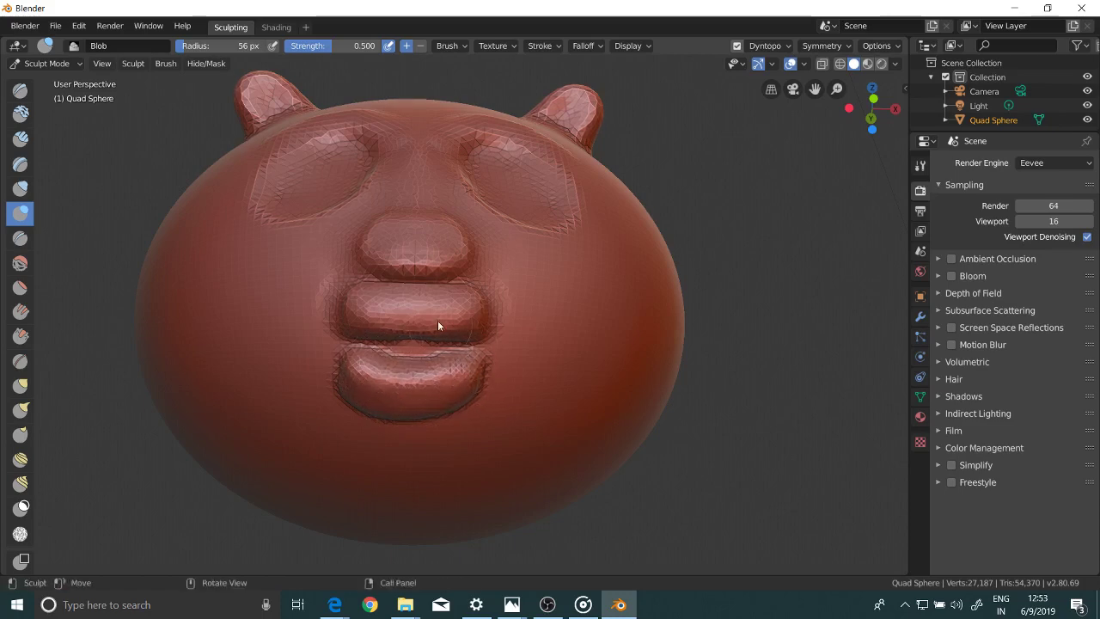
# Step: Refine the upper lip and the outer end of the lower lip from the side with the 56 px Blob brush
pyautogui.moveTo(438, 320)
pyautogui.mouseDown(button='middle')
pyautogui.moveTo(439, 335)
pyautogui.moveTo(424, 316)
pyautogui.moveTo(445, 296)
pyautogui.moveTo(422, 290)
pyautogui.mouseUp(button='middle')
pyautogui.moveTo(421, 290)
pyautogui.mouseDown()
pyautogui.moveTo(457, 258)
pyautogui.moveTo(449, 289)
pyautogui.moveTo(454, 268)
pyautogui.moveTo(423, 292)
pyautogui.moveTo(443, 285)
pyautogui.moveTo(433, 276)
pyautogui.moveTo(453, 264)
pyautogui.moveTo(452, 276)
pyautogui.moveTo(396, 306)
pyautogui.moveTo(461, 289)
pyautogui.mouseUp()
pyautogui.moveTo(460, 290)
pyautogui.mouseDown(button='middle')
pyautogui.moveTo(488, 290)
pyautogui.moveTo(456, 312)
pyautogui.mouseUp(button='middle')
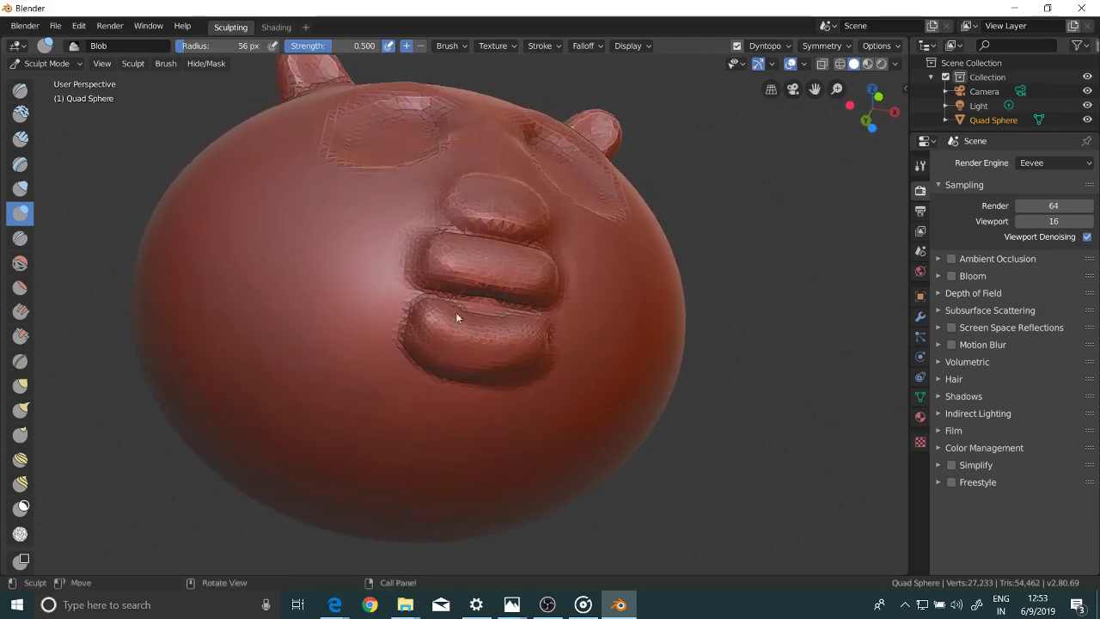
pyautogui.moveTo(455, 312); pyautogui.dragTo(403, 328)
pyautogui.moveTo(404, 328)
pyautogui.mouseDown(button='middle')
pyautogui.moveTo(364, 364)
pyautogui.moveTo(371, 379)
pyautogui.mouseUp(button='middle')
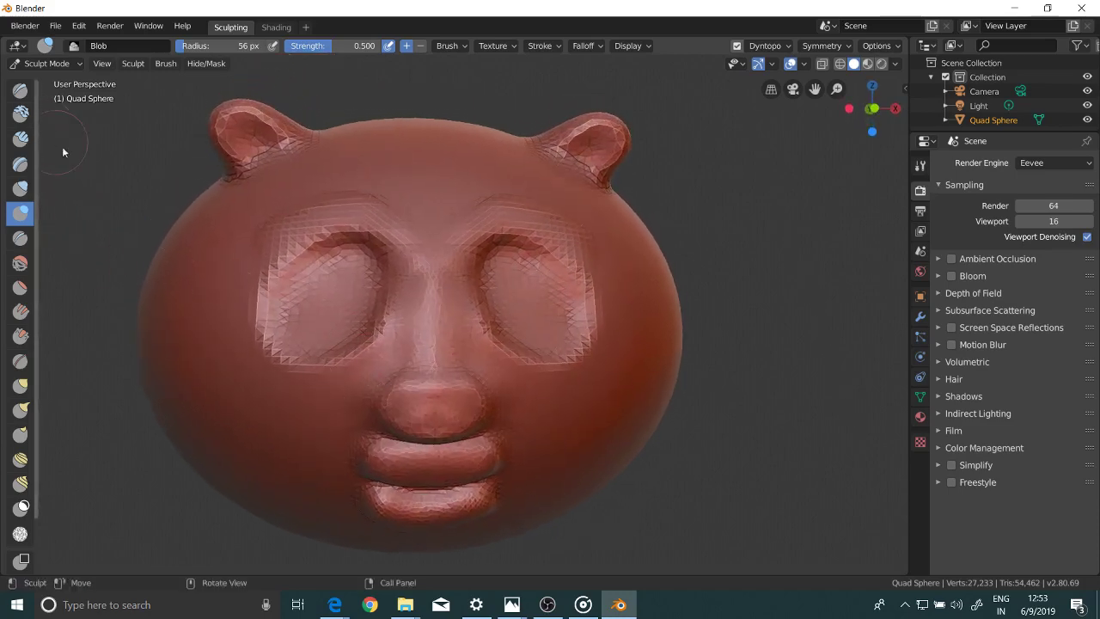
# Step: Reduce the brush radius to 33 px and define the nose bridge using the SculptDraw and Pinch/Magnify brushes
pyautogui.press('f')
pyautogui.click(297, 314)
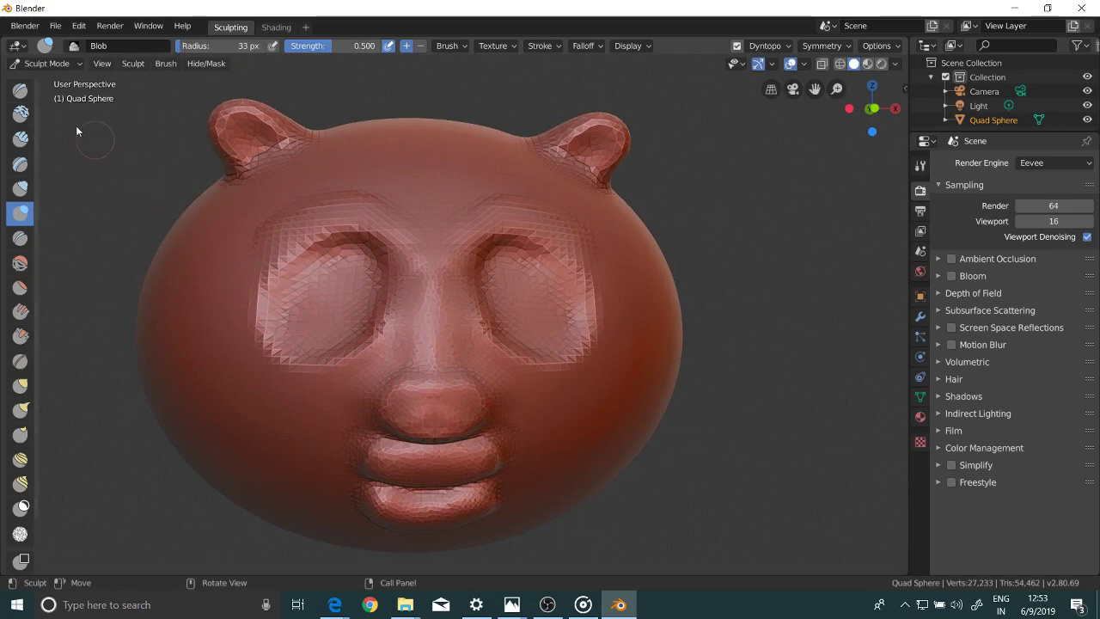
pyautogui.click(19, 89)
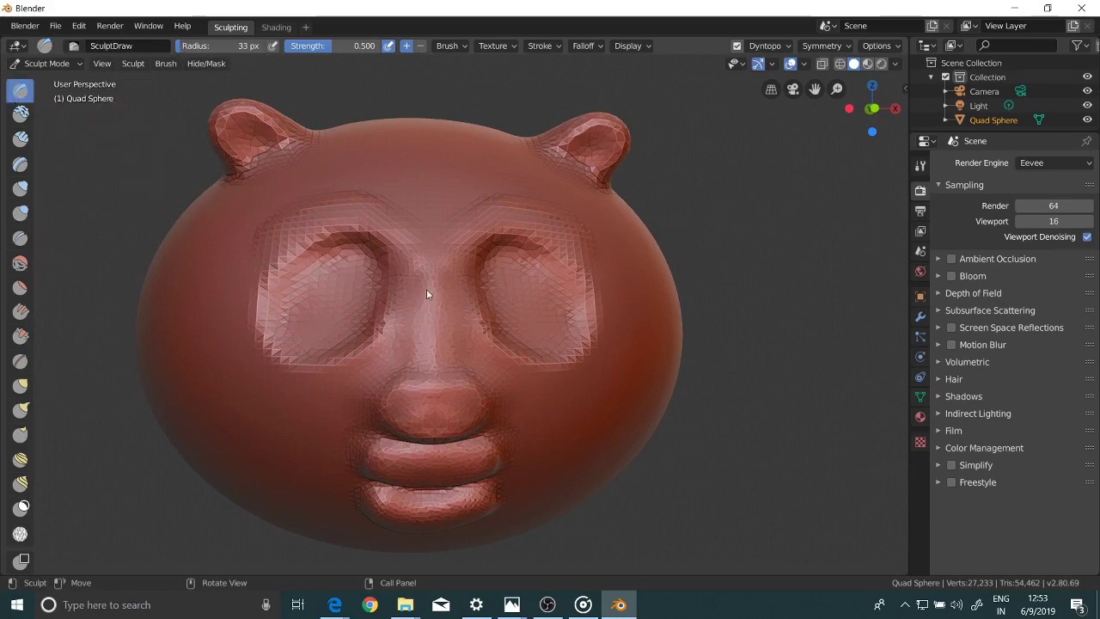
pyautogui.moveTo(411, 368)
pyautogui.mouseDown()
pyautogui.moveTo(429, 296)
pyautogui.moveTo(439, 348)
pyautogui.moveTo(427, 358)
pyautogui.mouseUp()
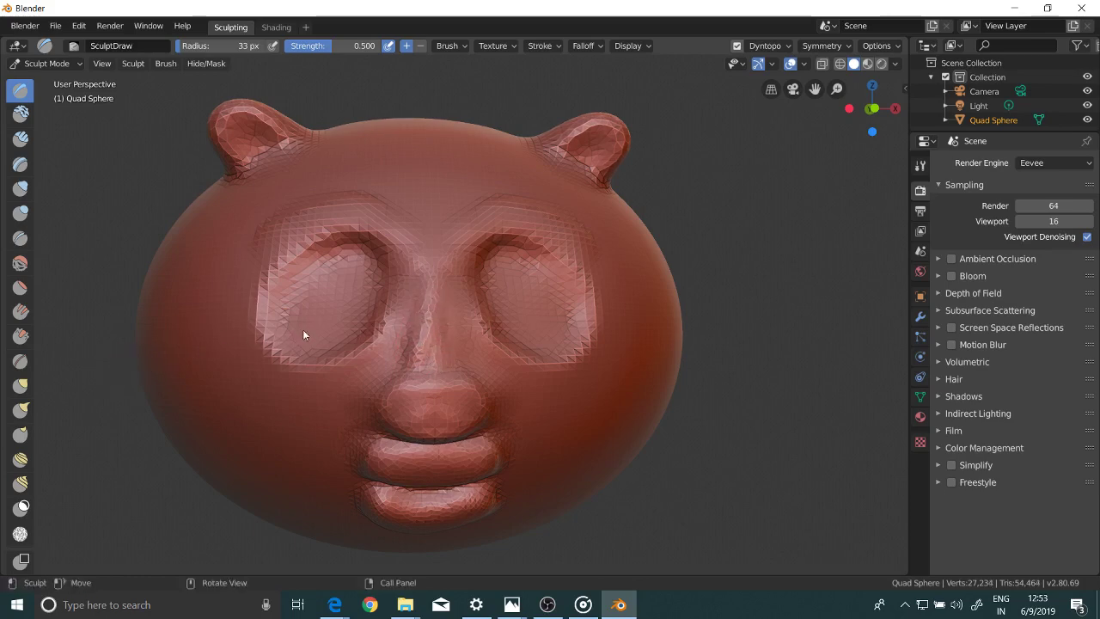
pyautogui.press('p')
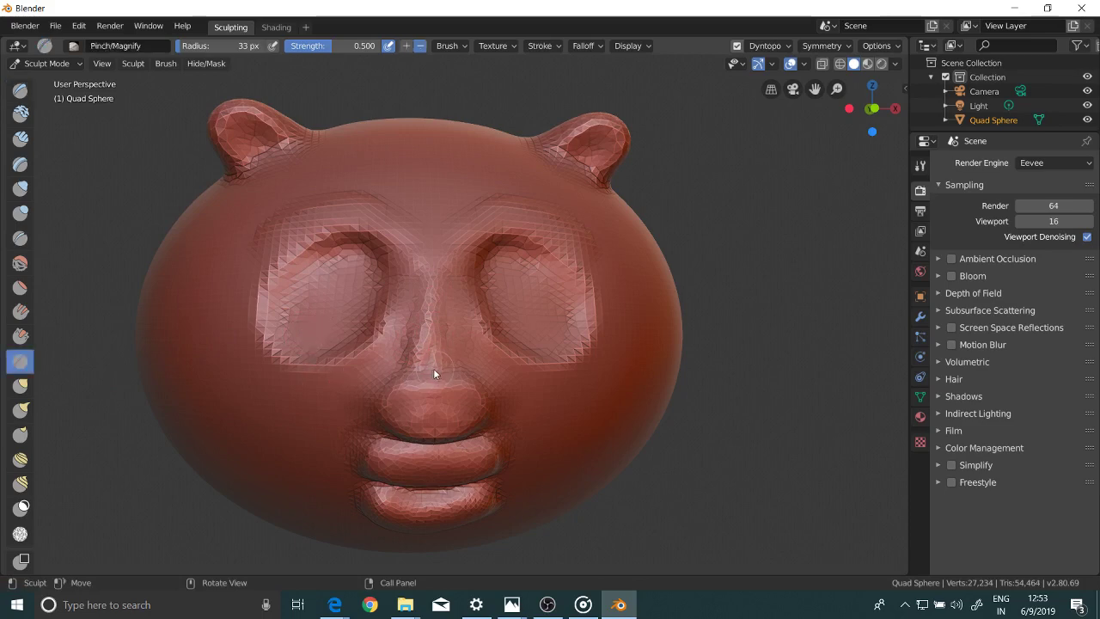
pyautogui.moveTo(433, 367)
pyautogui.mouseDown()
pyautogui.moveTo(429, 295)
pyautogui.moveTo(430, 373)
pyautogui.moveTo(429, 320)
pyautogui.moveTo(408, 356)
pyautogui.moveTo(417, 315)
pyautogui.moveTo(409, 373)
pyautogui.moveTo(438, 316)
pyautogui.moveTo(443, 344)
pyautogui.mouseUp()
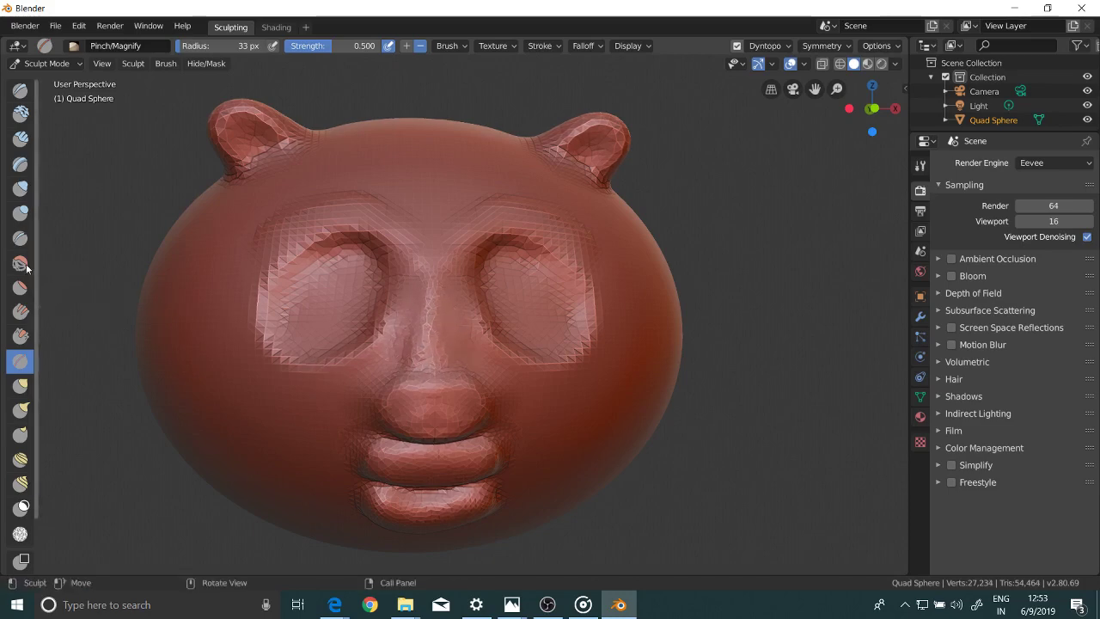
# Step: Carve creases along both sides of the nose bridge and a V between the brows with the Crease brush
pyautogui.click(20, 238)
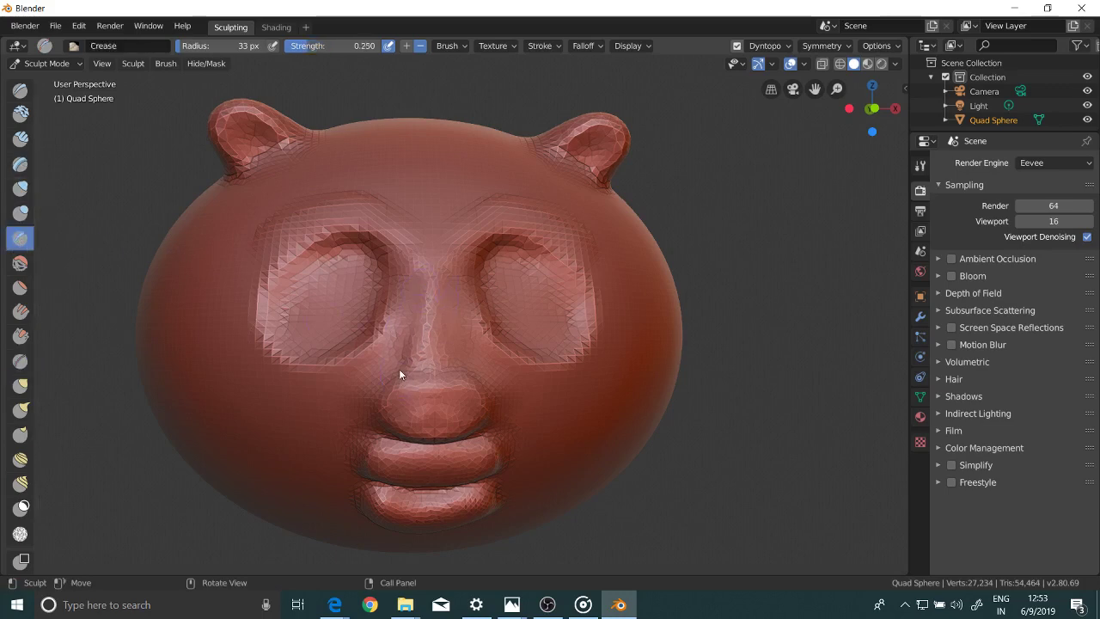
pyautogui.moveTo(398, 369)
pyautogui.mouseDown()
pyautogui.moveTo(412, 303)
pyautogui.moveTo(405, 350)
pyautogui.moveTo(427, 284)
pyautogui.moveTo(442, 299)
pyautogui.moveTo(433, 288)
pyautogui.moveTo(452, 361)
pyautogui.moveTo(433, 248)
pyautogui.mouseUp()
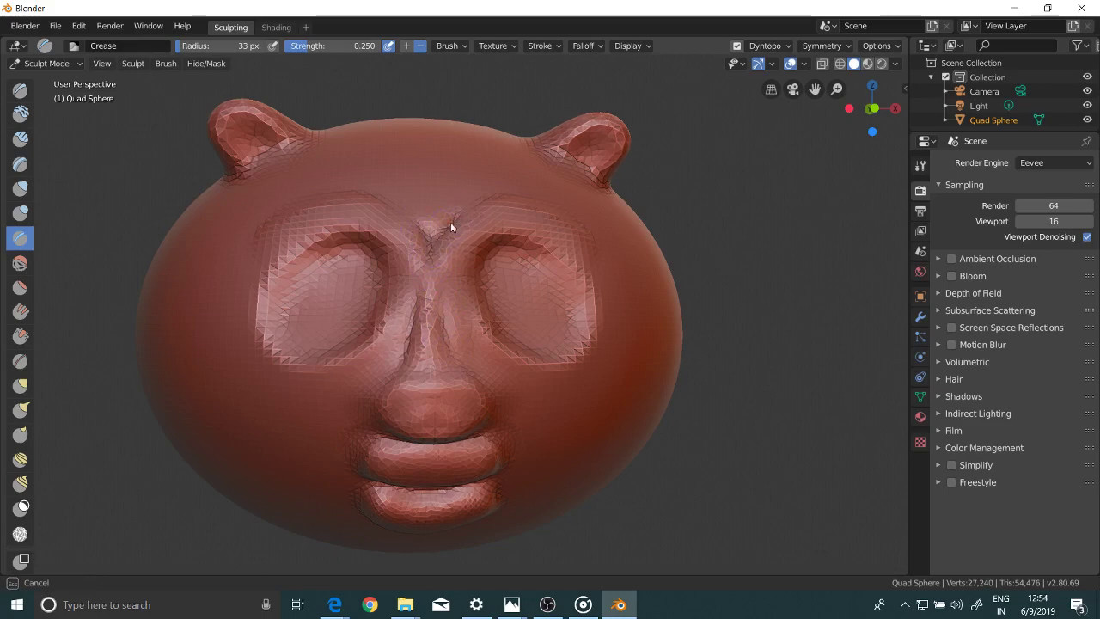
pyautogui.moveTo(450, 222); pyautogui.dragTo(440, 215)
pyautogui.moveTo(431, 208); pyautogui.dragTo(430, 169, button='middle')
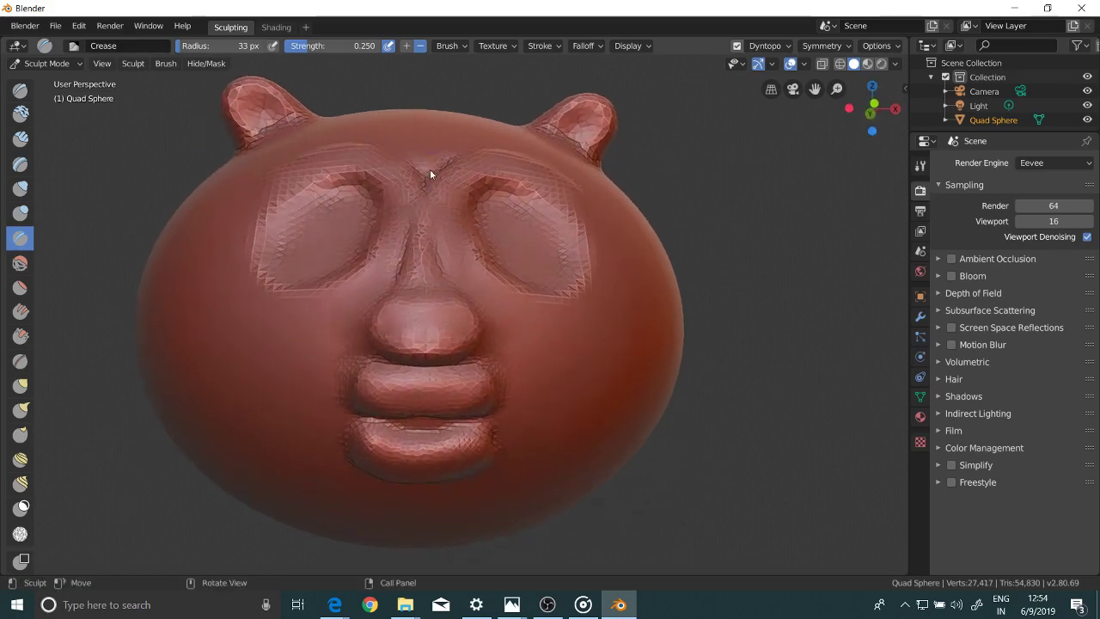
# Step: Check the panda.jpg reference, then begin deepening the character's left eye socket at its lower inner edge with subtractive SculptDraw strokes
pyautogui.scroll(-4, 430, 169)
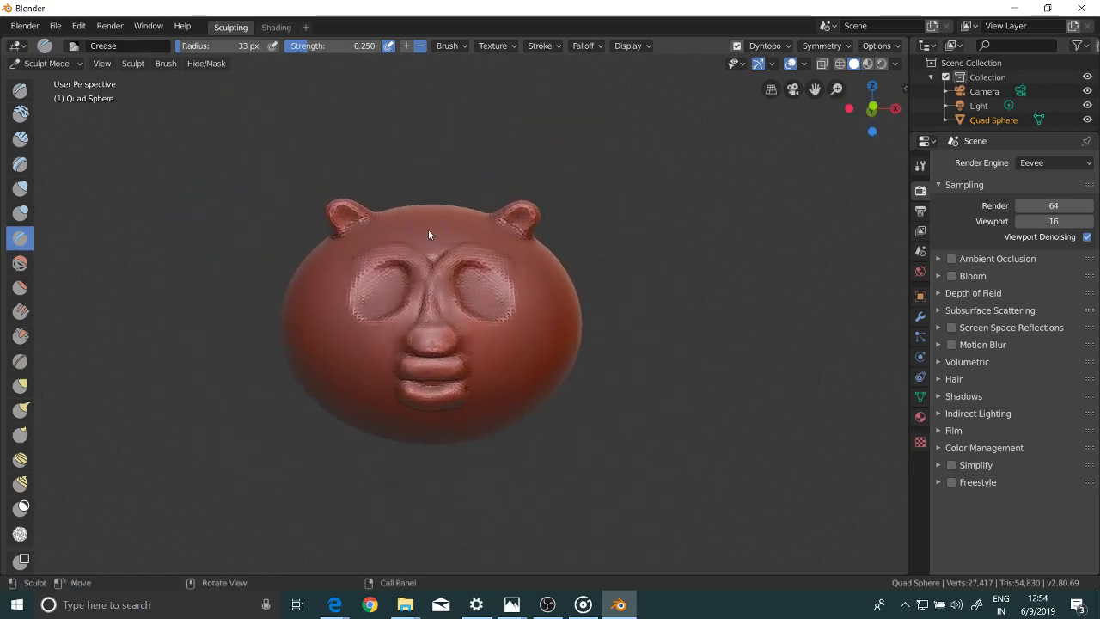
pyautogui.hotkey('alt', 'Tab')
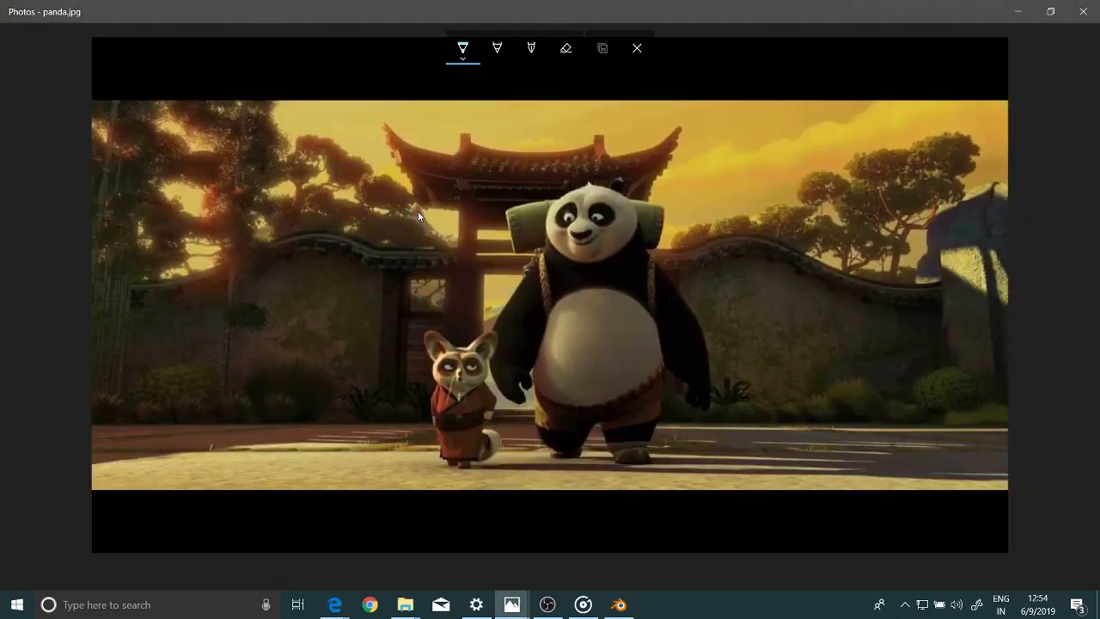
pyautogui.hotkey('alt', 'Tab')
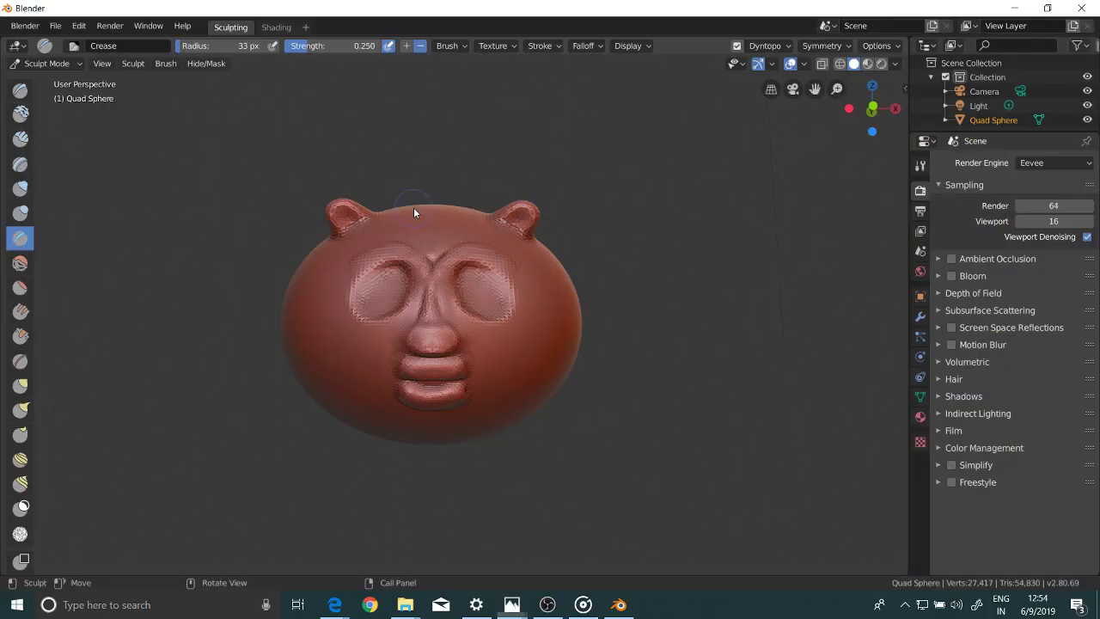
pyautogui.moveTo(415, 239); pyautogui.dragTo(407, 241, button='middle')
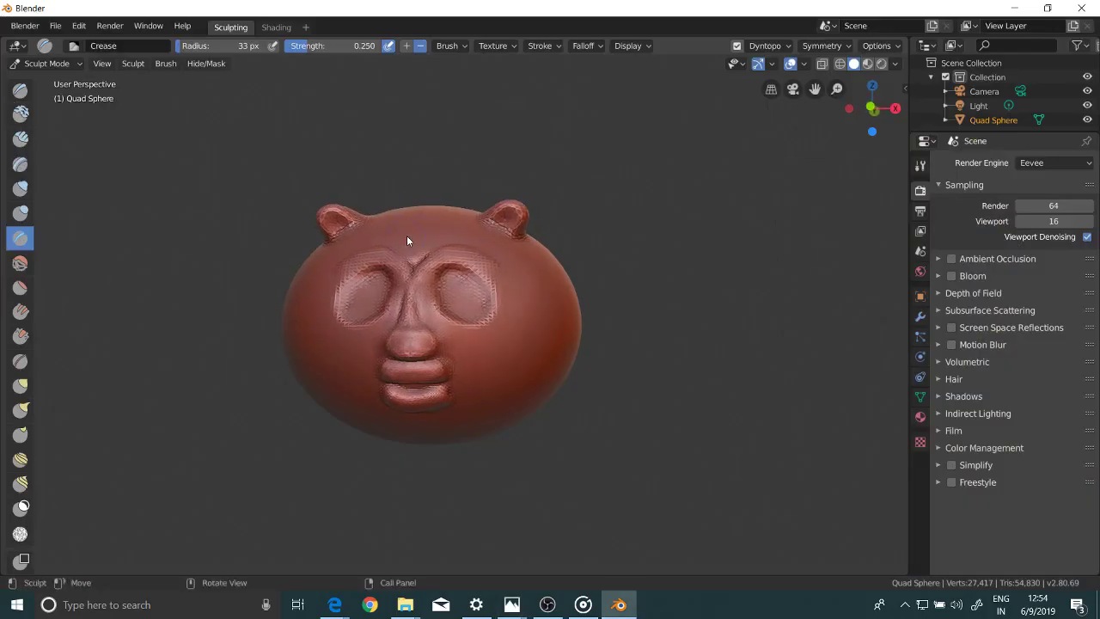
pyautogui.click(20, 89)
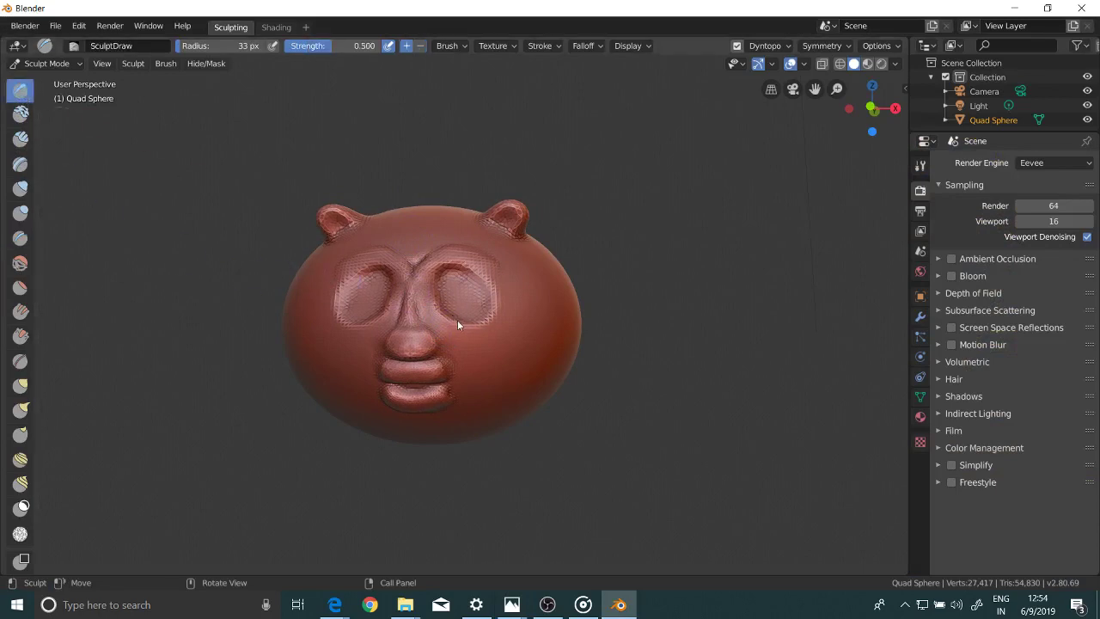
pyautogui.press('ctrl')
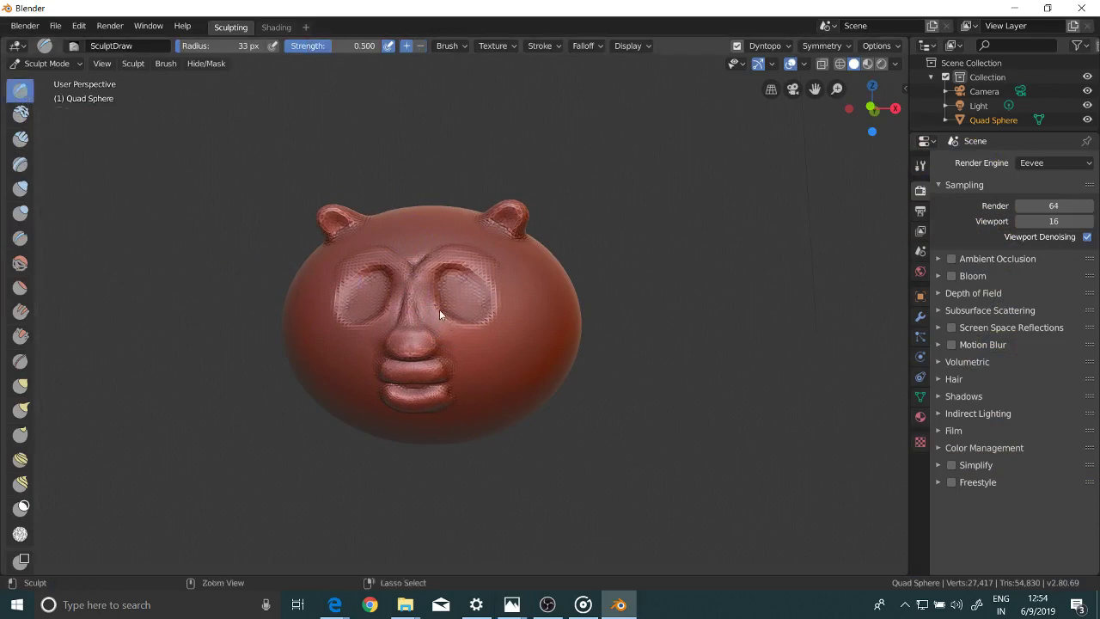
pyautogui.keyDown('ctrl'); pyautogui.moveTo(439, 314); pyautogui.dragTo(445, 315); pyautogui.keyUp('ctrl')
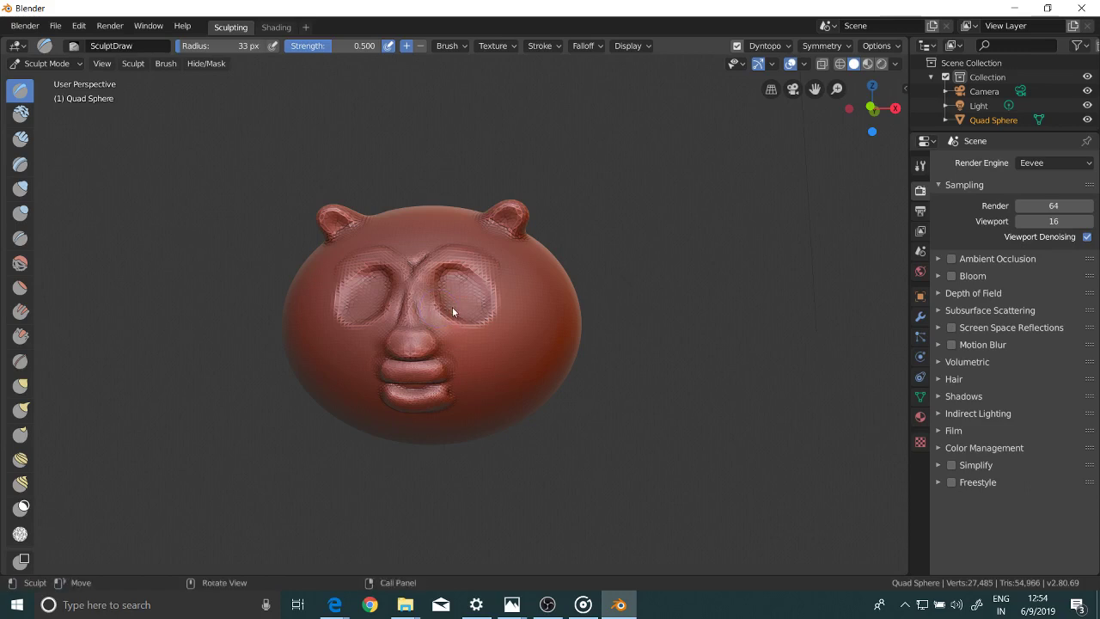
pyautogui.moveTo(452, 307)
pyautogui.keyDown('ctrl'); pyautogui.mouseDown(button='middle')
pyautogui.moveTo(475, 270)
pyautogui.moveTo(442, 321)
pyautogui.mouseUp(button='middle'); pyautogui.keyUp('ctrl')
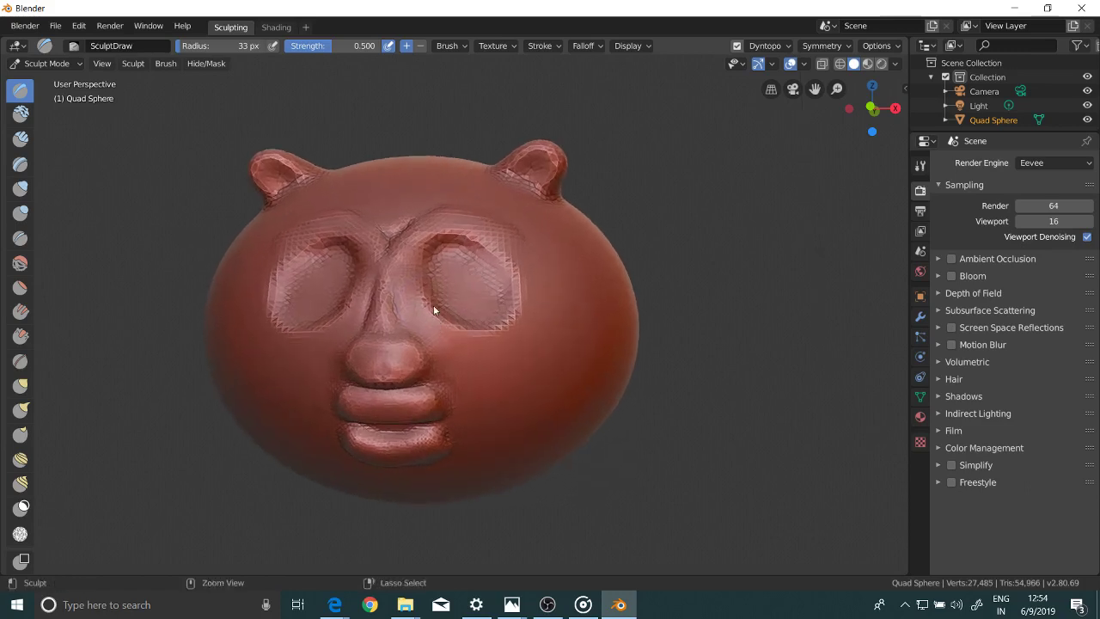
# Step: Carve and round the inner and lower rims of the character's left eye socket with subtractive SculptDraw, undoing an unwanted stroke
pyautogui.moveTo(434, 311)
pyautogui.keyDown('ctrl'); pyautogui.mouseDown()
pyautogui.moveTo(456, 337)
pyautogui.moveTo(445, 315)
pyautogui.moveTo(481, 336)
pyautogui.moveTo(434, 295)
pyautogui.moveTo(431, 264)
pyautogui.moveTo(417, 303)
pyautogui.mouseUp(); pyautogui.keyUp('ctrl')
pyautogui.keyDown('ctrl'); pyautogui.moveTo(446, 343); pyautogui.dragTo(432, 305); pyautogui.keyUp('ctrl')
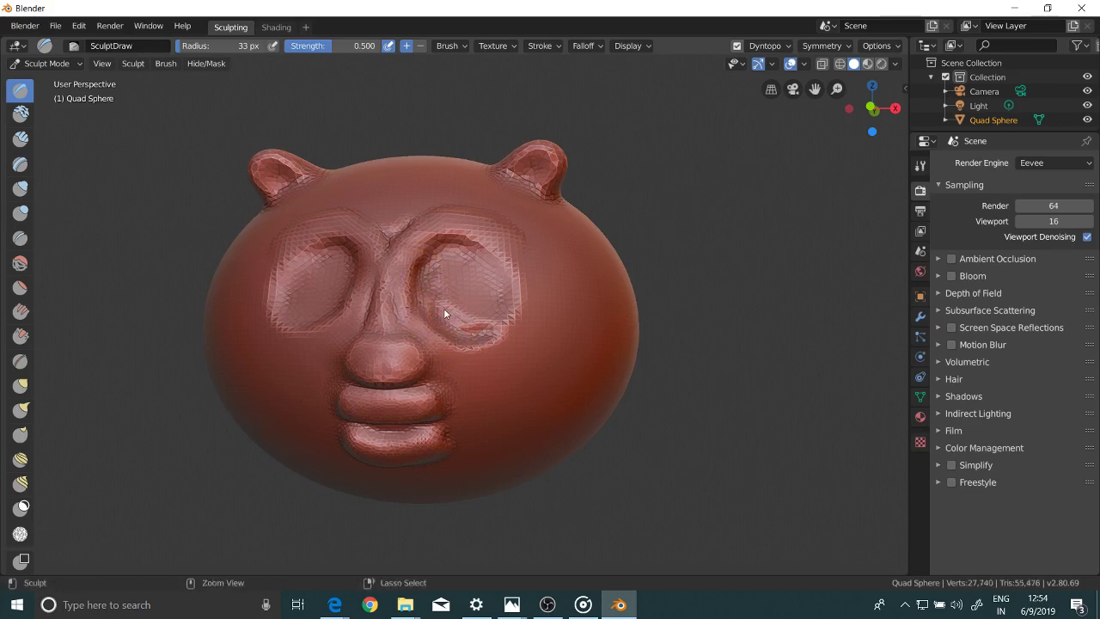
pyautogui.hotkey('ctrl', 'z')
pyautogui.keyDown('ctrl'); pyautogui.moveTo(432, 266); pyautogui.dragTo(432, 314); pyautogui.keyUp('ctrl')
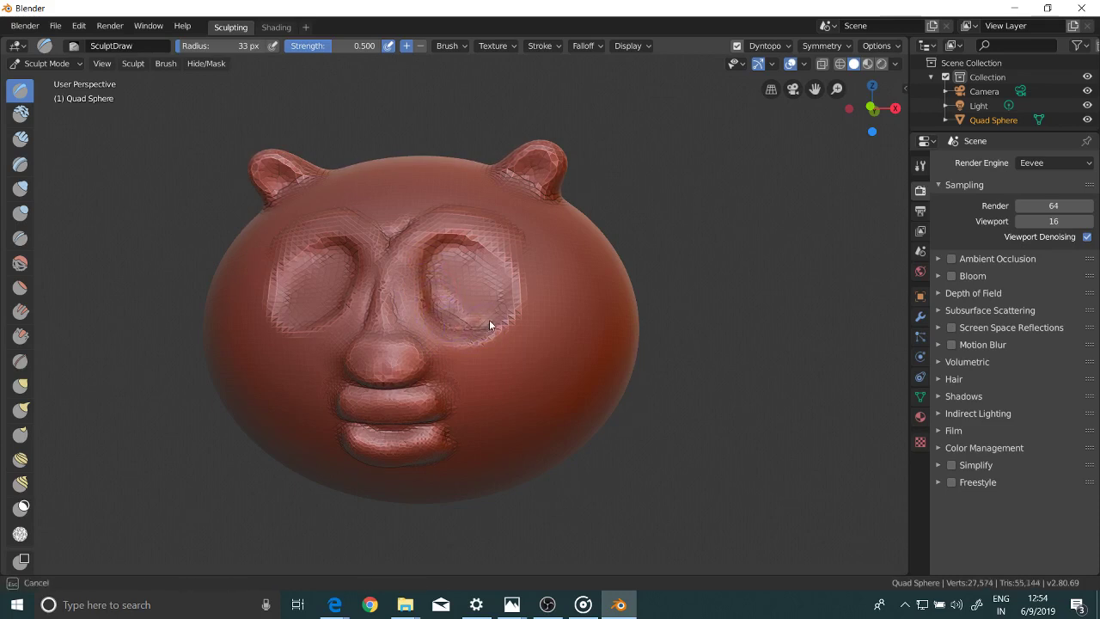
pyautogui.moveTo(490, 325)
pyautogui.keyDown('ctrl'); pyautogui.mouseDown()
pyautogui.moveTo(444, 320)
pyautogui.moveTo(452, 300)
pyautogui.moveTo(458, 307)
pyautogui.moveTo(442, 283)
pyautogui.moveTo(463, 333)
pyautogui.moveTo(453, 341)
pyautogui.mouseUp(); pyautogui.keyUp('ctrl')
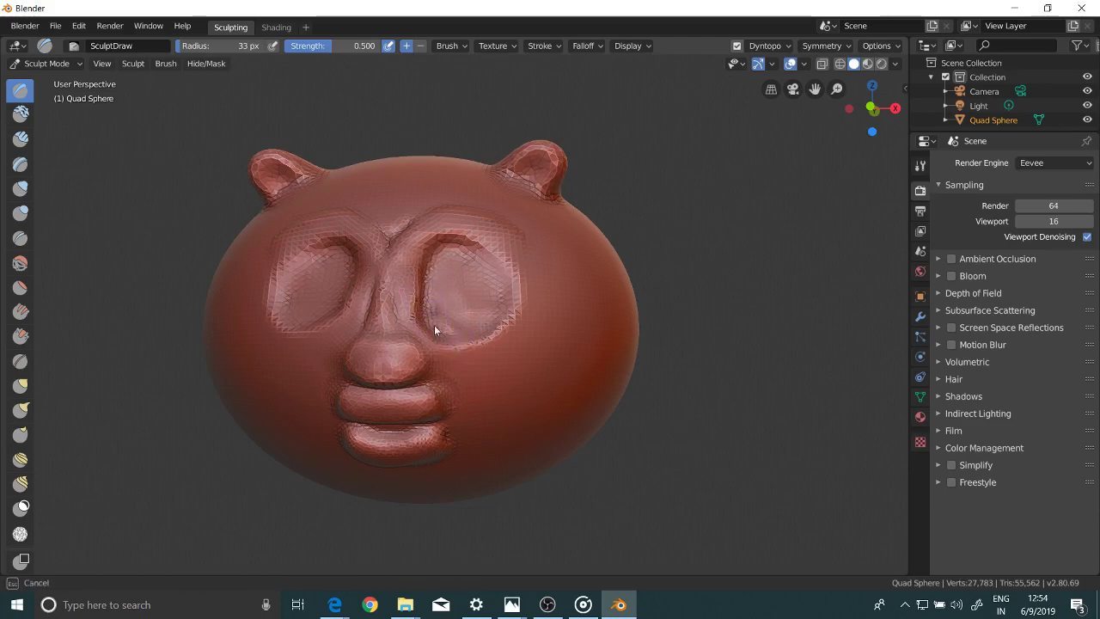
pyautogui.moveTo(479, 334)
pyautogui.keyDown('ctrl'); pyautogui.mouseDown()
pyautogui.moveTo(444, 327)
pyautogui.moveTo(422, 280)
pyautogui.moveTo(427, 292)
pyautogui.mouseUp(); pyautogui.keyUp('ctrl')
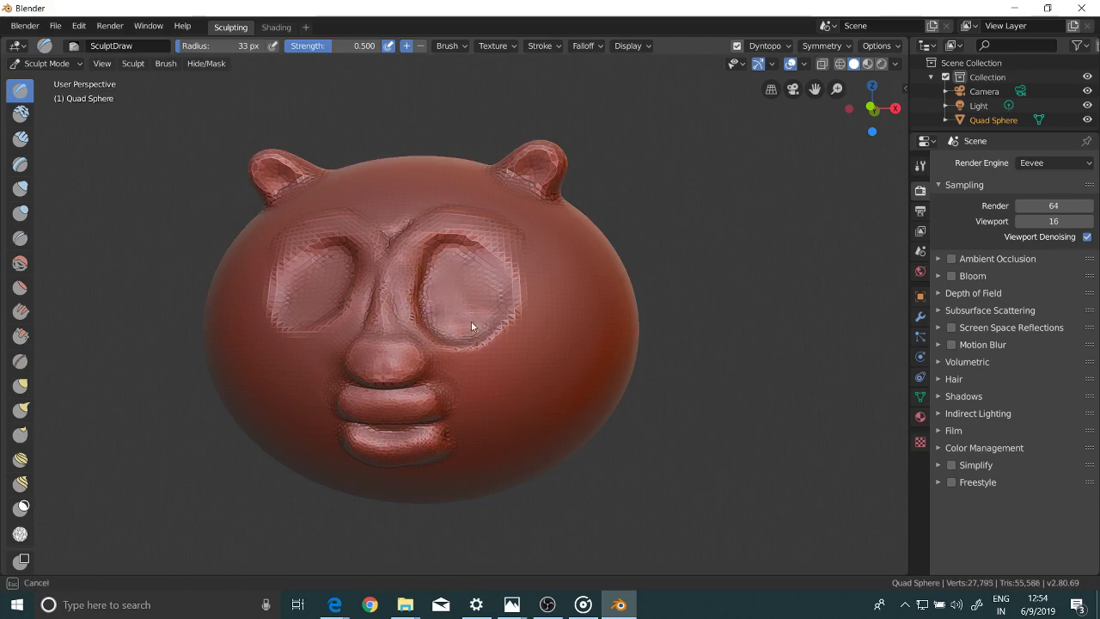
pyautogui.keyDown('ctrl'); pyautogui.moveTo(472, 326); pyautogui.dragTo(433, 289); pyautogui.keyUp('ctrl')
# Step: Carve the lower and inner rims of the character's right eye socket with 33 px SculptDraw to match the opposite socket
pyautogui.moveTo(441, 277)
pyautogui.mouseDown(button='middle')
pyautogui.moveTo(470, 295)
pyautogui.moveTo(492, 288)
pyautogui.mouseUp(button='middle')
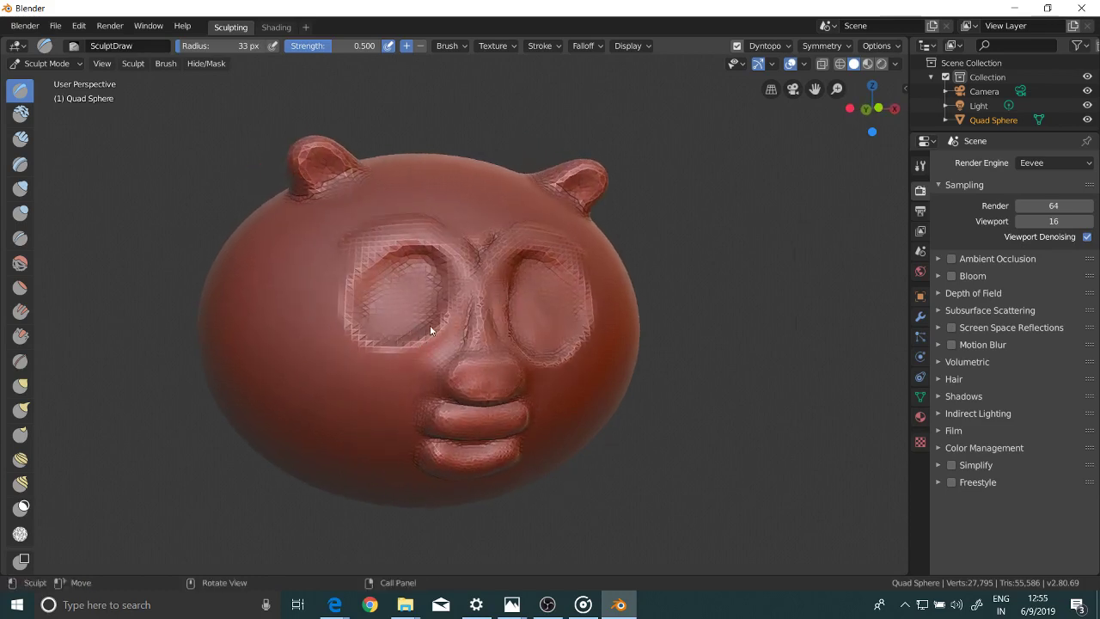
pyautogui.moveTo(430, 330); pyautogui.dragTo(432, 324)
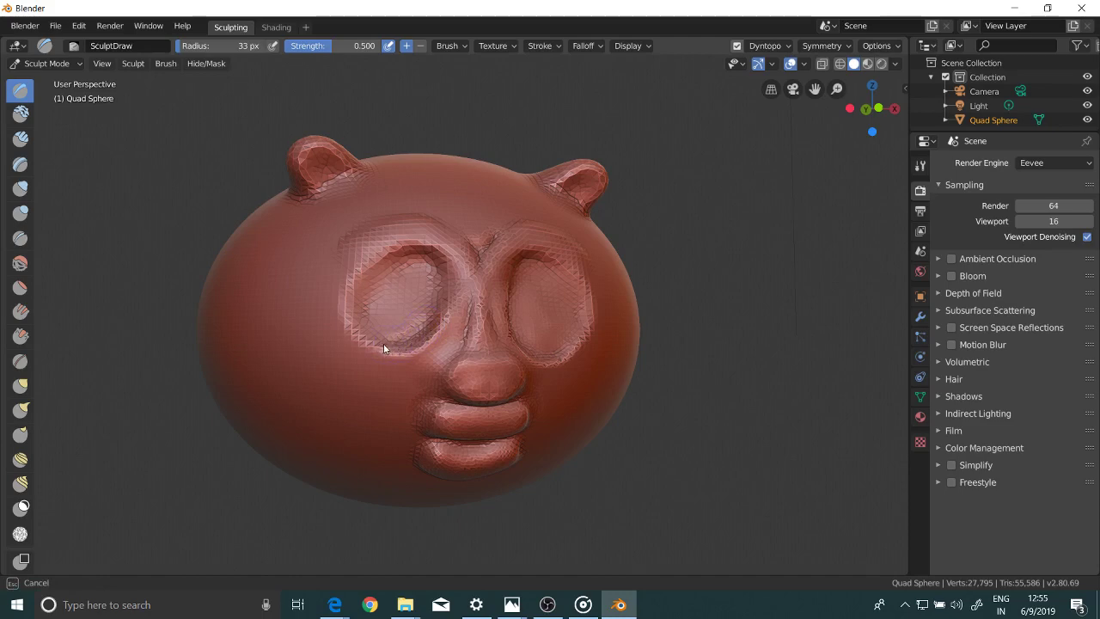
pyautogui.moveTo(362, 331)
pyautogui.mouseDown()
pyautogui.moveTo(439, 310)
pyautogui.moveTo(397, 352)
pyautogui.moveTo(388, 338)
pyautogui.moveTo(440, 314)
pyautogui.moveTo(401, 353)
pyautogui.moveTo(362, 346)
pyautogui.moveTo(351, 325)
pyautogui.moveTo(393, 352)
pyautogui.moveTo(425, 334)
pyautogui.mouseUp()
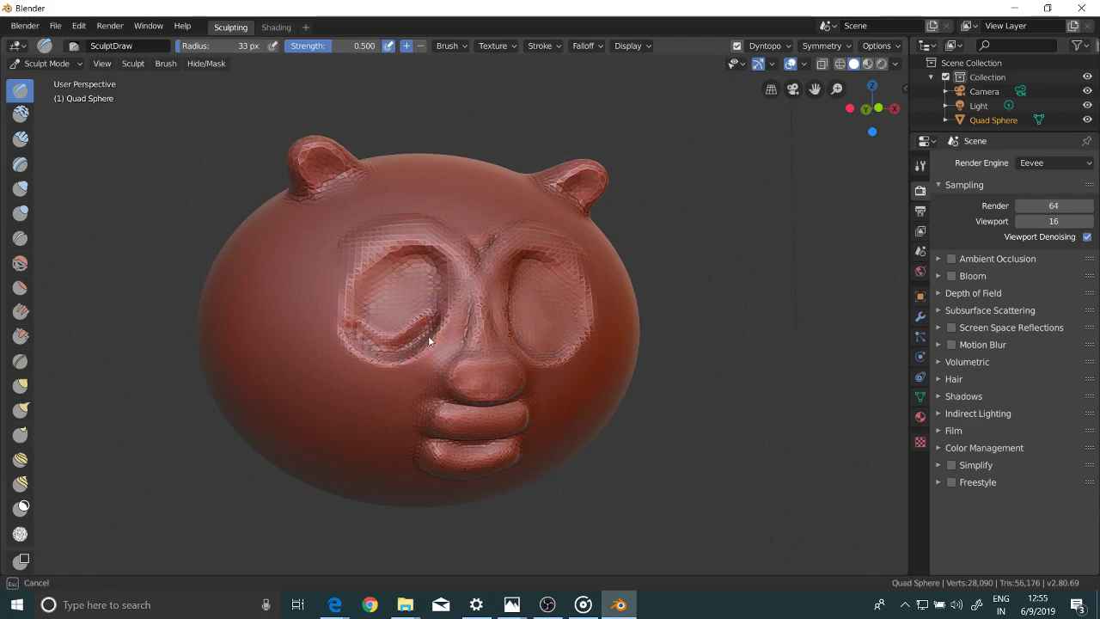
pyautogui.moveTo(369, 352)
pyautogui.mouseDown()
pyautogui.moveTo(358, 321)
pyautogui.moveTo(384, 347)
pyautogui.moveTo(428, 325)
pyautogui.mouseUp()
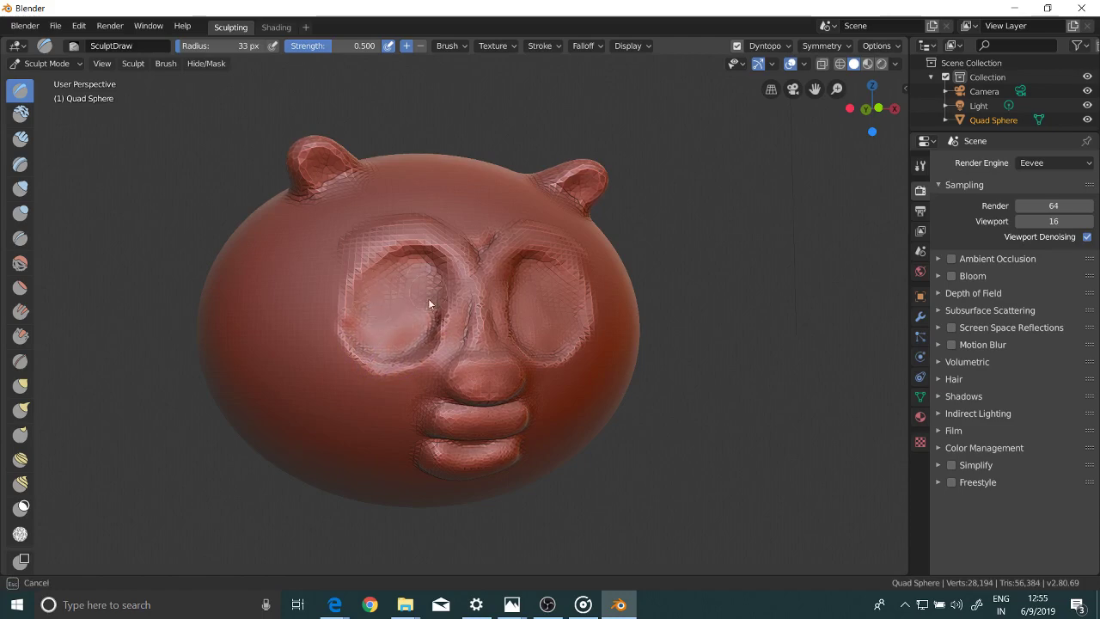
# Step: Smooth the interiors and inner edges of both eye sockets with the 33 px brush
pyautogui.moveTo(364, 300)
pyautogui.mouseDown()
pyautogui.moveTo(355, 351)
pyautogui.moveTo(397, 364)
pyautogui.moveTo(430, 352)
pyautogui.moveTo(432, 326)
pyautogui.mouseUp()
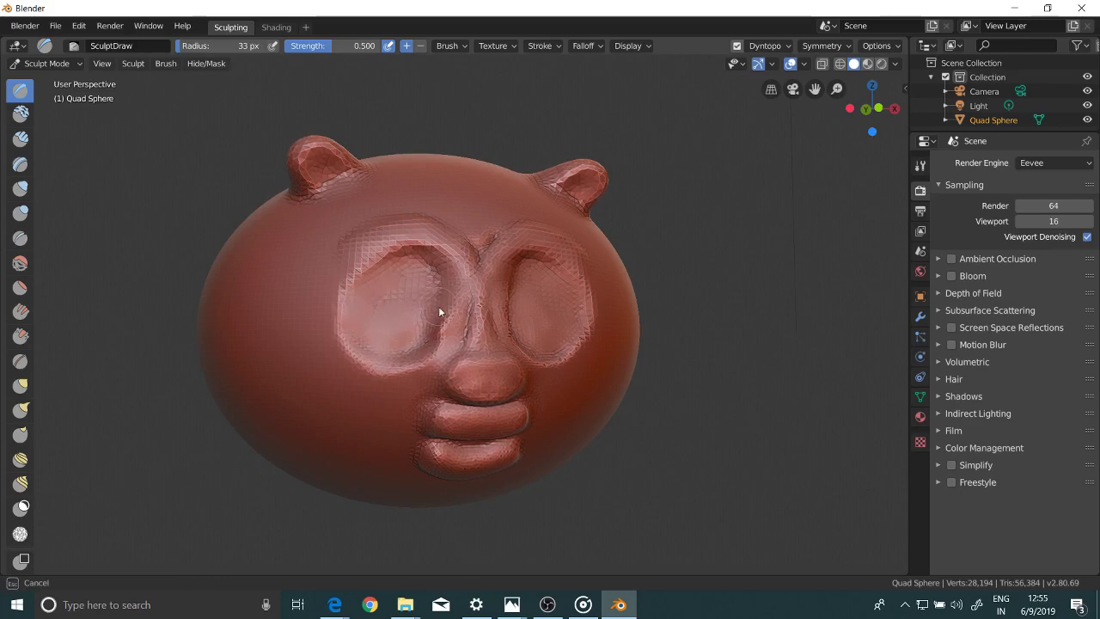
pyautogui.moveTo(395, 354)
pyautogui.mouseDown()
pyautogui.moveTo(443, 308)
pyautogui.moveTo(440, 261)
pyautogui.mouseUp()
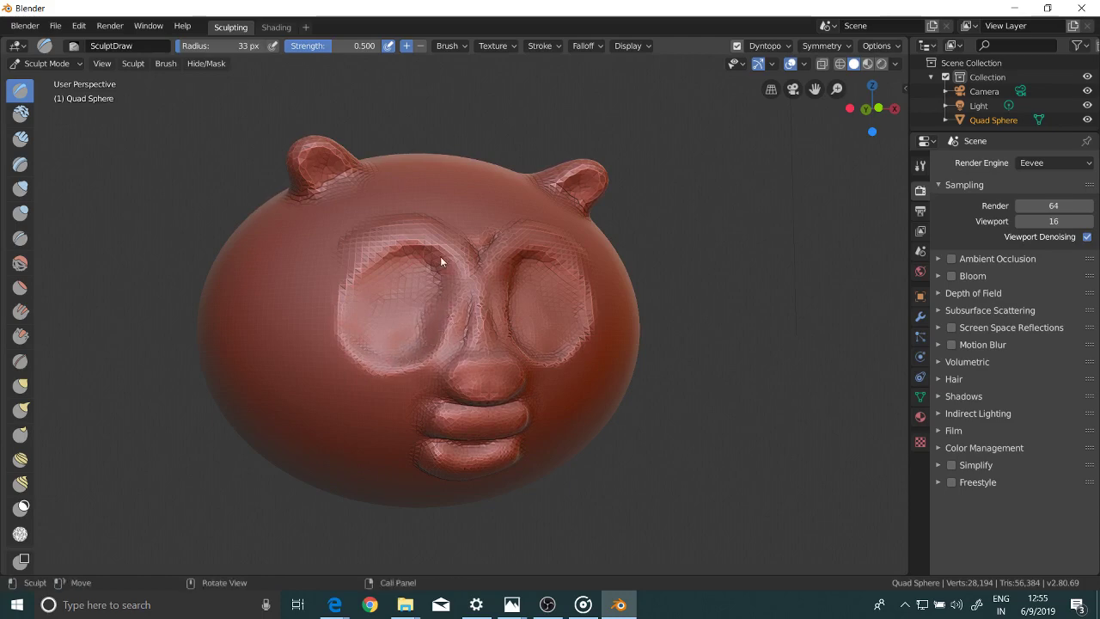
pyautogui.moveTo(376, 297)
pyautogui.mouseDown(button='middle')
pyautogui.moveTo(364, 268)
pyautogui.moveTo(354, 290)
pyautogui.moveTo(397, 296)
pyautogui.mouseUp(button='middle')
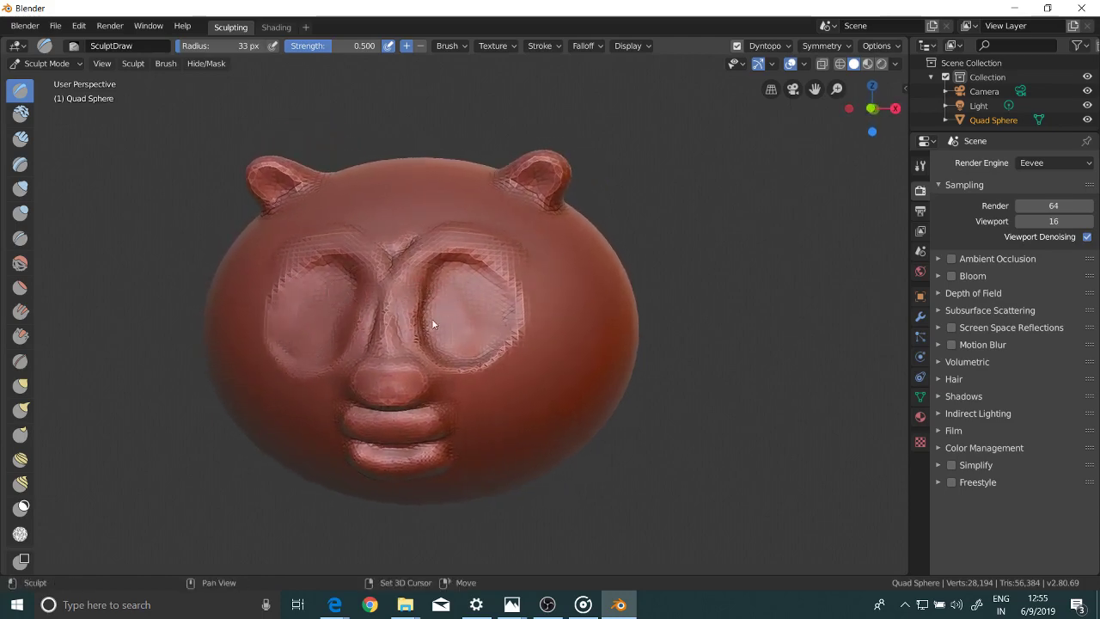
pyautogui.moveTo(431, 318)
pyautogui.mouseDown()
pyautogui.moveTo(428, 277)
pyautogui.moveTo(428, 307)
pyautogui.moveTo(459, 259)
pyautogui.moveTo(429, 305)
pyautogui.moveTo(430, 344)
pyautogui.moveTo(419, 318)
pyautogui.moveTo(459, 344)
pyautogui.mouseUp()
pyautogui.moveTo(459, 343)
pyautogui.mouseDown(button='middle')
pyautogui.moveTo(503, 319)
pyautogui.moveTo(494, 319)
pyautogui.mouseUp(button='middle')
pyautogui.moveTo(443, 322); pyautogui.dragTo(421, 256)
# Step: Soften the rims of both eye sockets with further smoothing strokes so they blend into the face
pyautogui.moveTo(448, 281)
pyautogui.mouseDown(button='middle')
pyautogui.moveTo(433, 279)
pyautogui.moveTo(451, 278)
pyautogui.moveTo(406, 326)
pyautogui.mouseUp(button='middle')
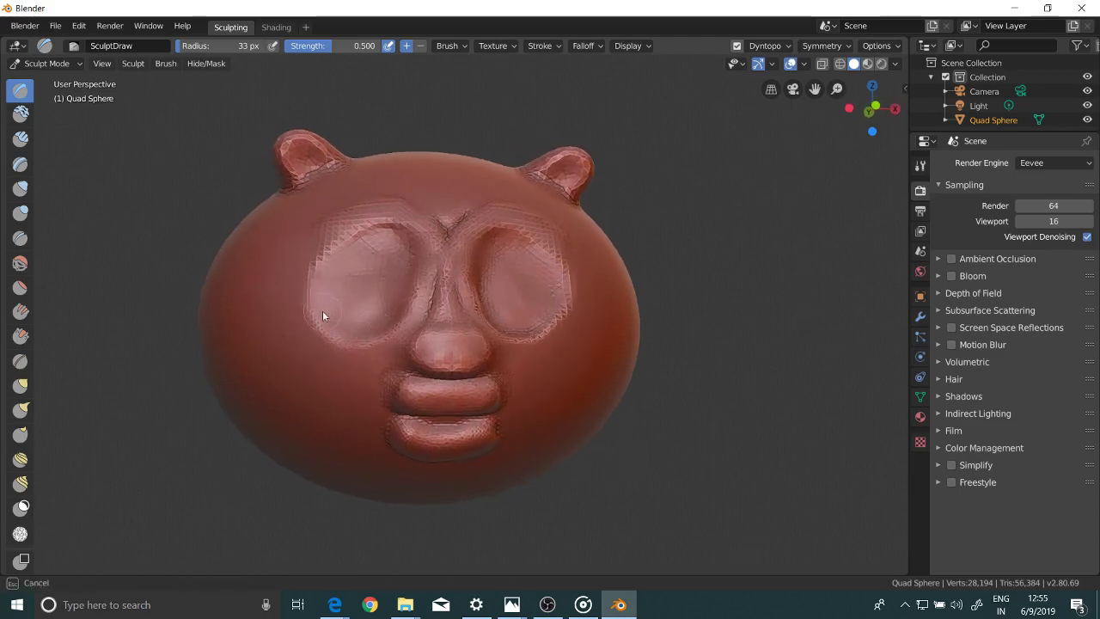
pyautogui.moveTo(322, 318)
pyautogui.mouseDown()
pyautogui.moveTo(378, 318)
pyautogui.moveTo(382, 341)
pyautogui.moveTo(467, 320)
pyautogui.moveTo(575, 314)
pyautogui.moveTo(547, 267)
pyautogui.mouseUp()
pyautogui.moveTo(548, 267)
pyautogui.mouseDown(button='middle')
pyautogui.moveTo(506, 272)
pyautogui.moveTo(506, 260)
pyautogui.moveTo(495, 284)
pyautogui.mouseUp(button='middle')
pyautogui.moveTo(430, 305); pyautogui.dragTo(469, 301, button='middle')
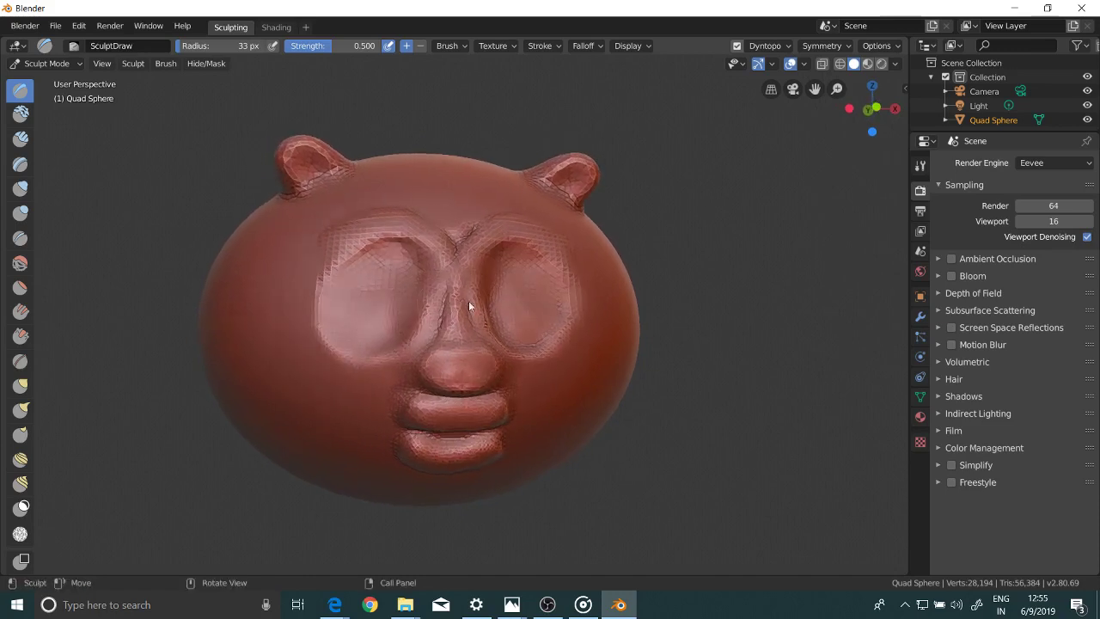
pyautogui.moveTo(535, 318); pyautogui.dragTo(522, 323)
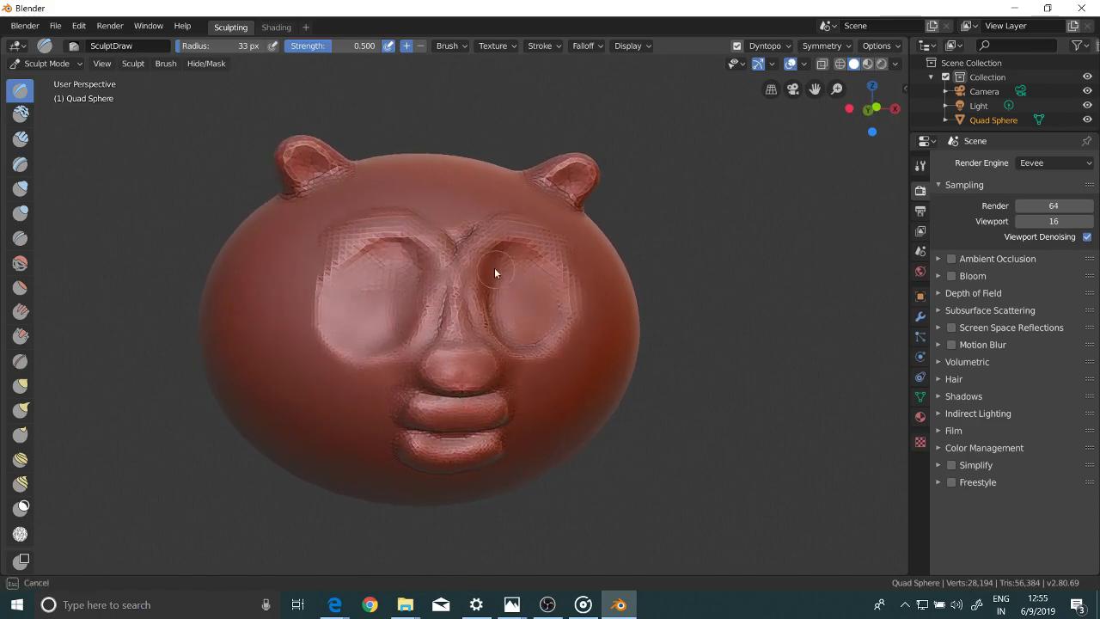
pyautogui.moveTo(514, 265)
pyautogui.mouseDown()
pyautogui.moveTo(425, 297)
pyautogui.moveTo(400, 287)
pyautogui.mouseUp()
pyautogui.moveTo(389, 242); pyautogui.dragTo(364, 300, button='middle')
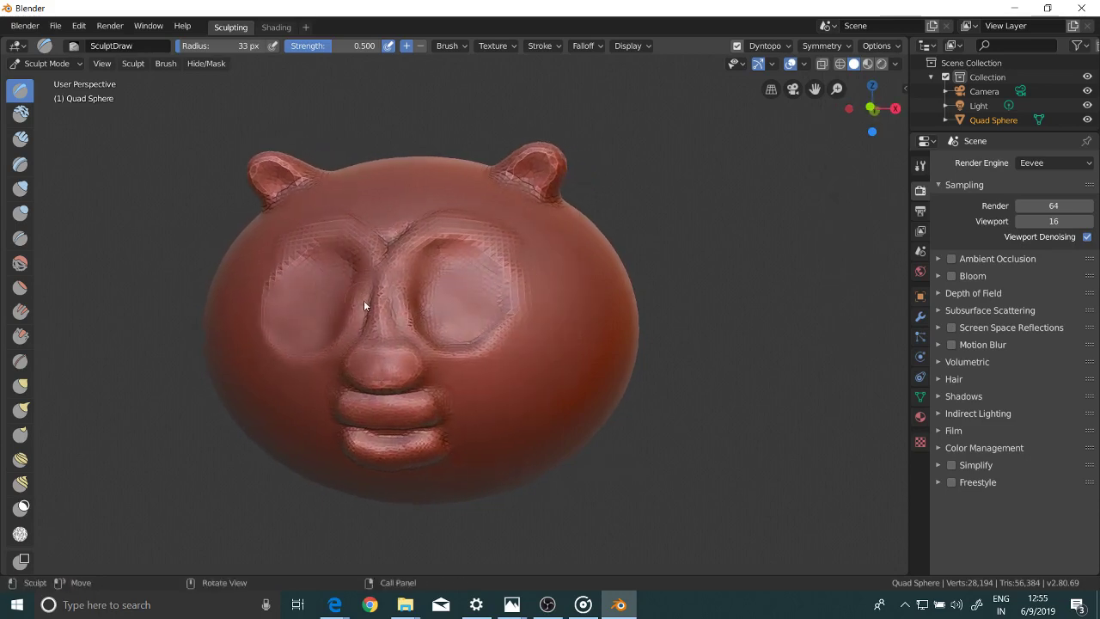
pyautogui.moveTo(470, 250); pyautogui.dragTo(398, 315, button='middle')
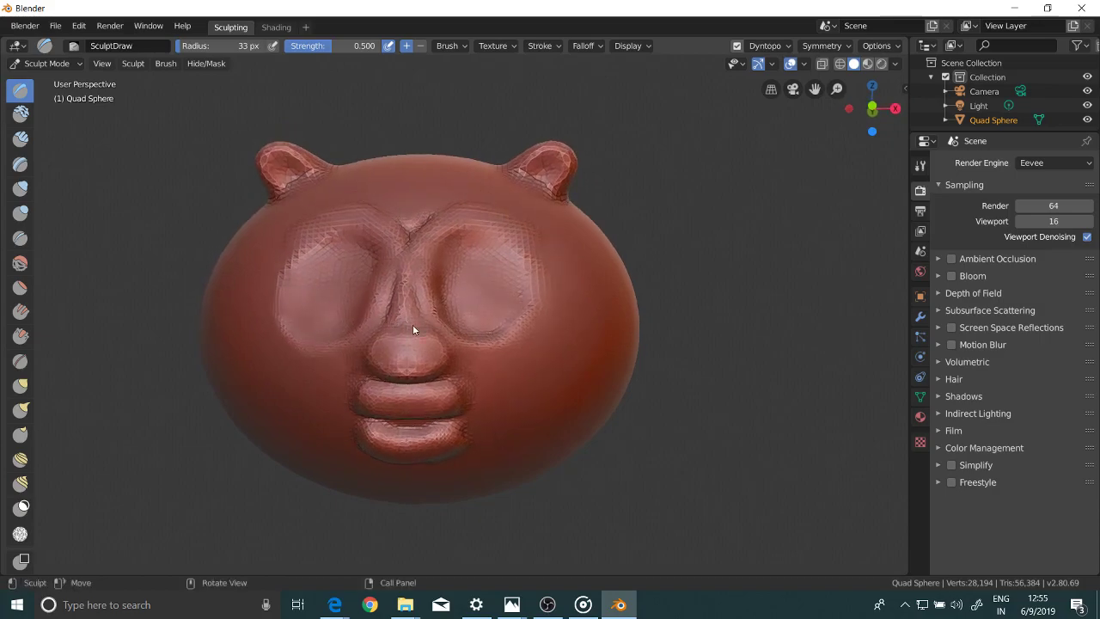
# Step: Check the panda.jpg reference for the hair on top of the head and choose the Snake Hook brush
pyautogui.hotkey('alt', 'Tab')
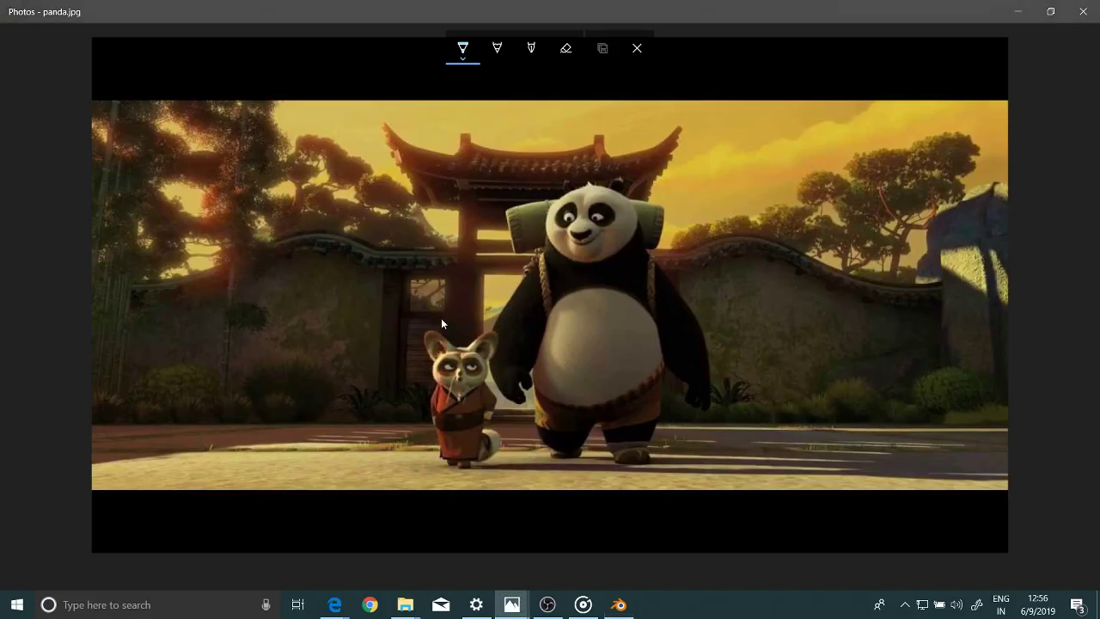
pyautogui.hotkey('alt', 'Tab')
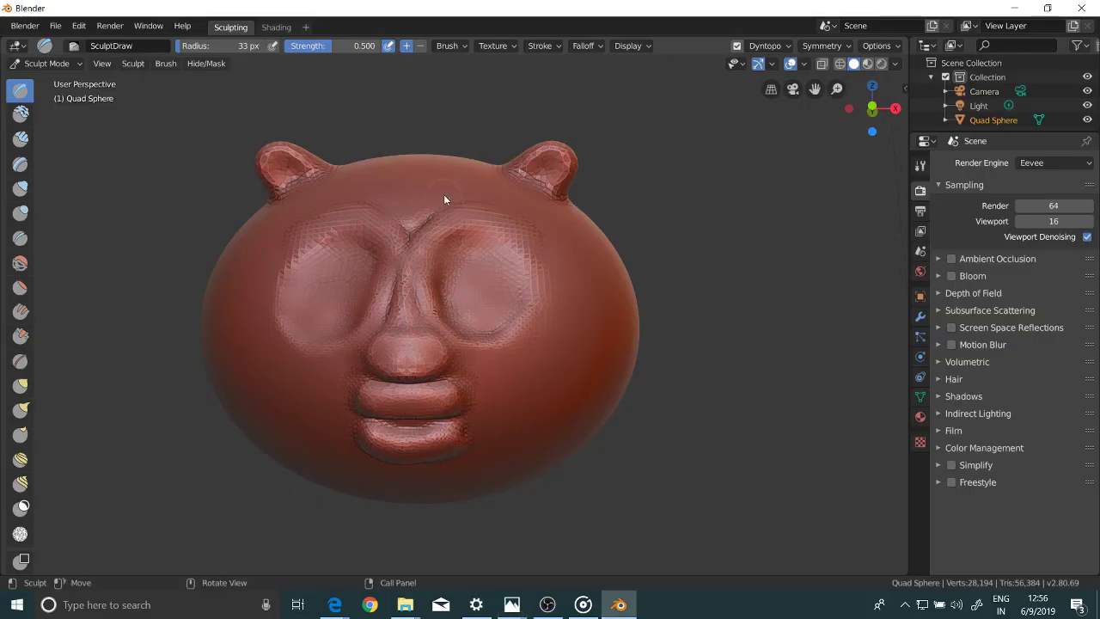
pyautogui.click(20, 410)
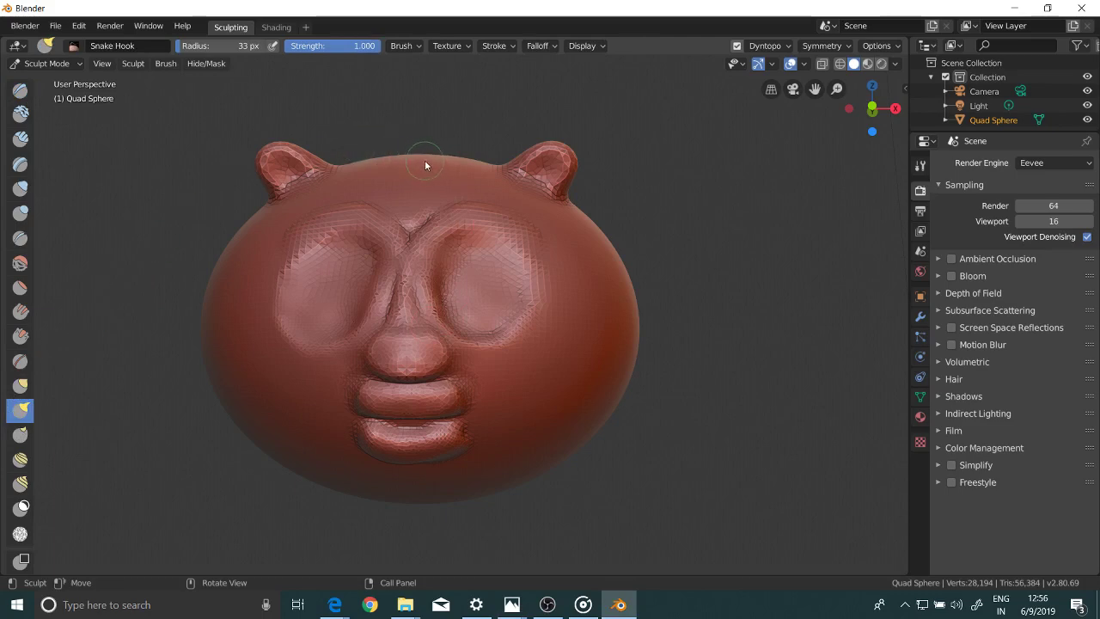
pyautogui.moveTo(425, 160); pyautogui.dragTo(374, 143)
pyautogui.moveTo(388, 164); pyautogui.dragTo(408, 190, button='middle')
pyautogui.hotkey('ctrl', 'z')
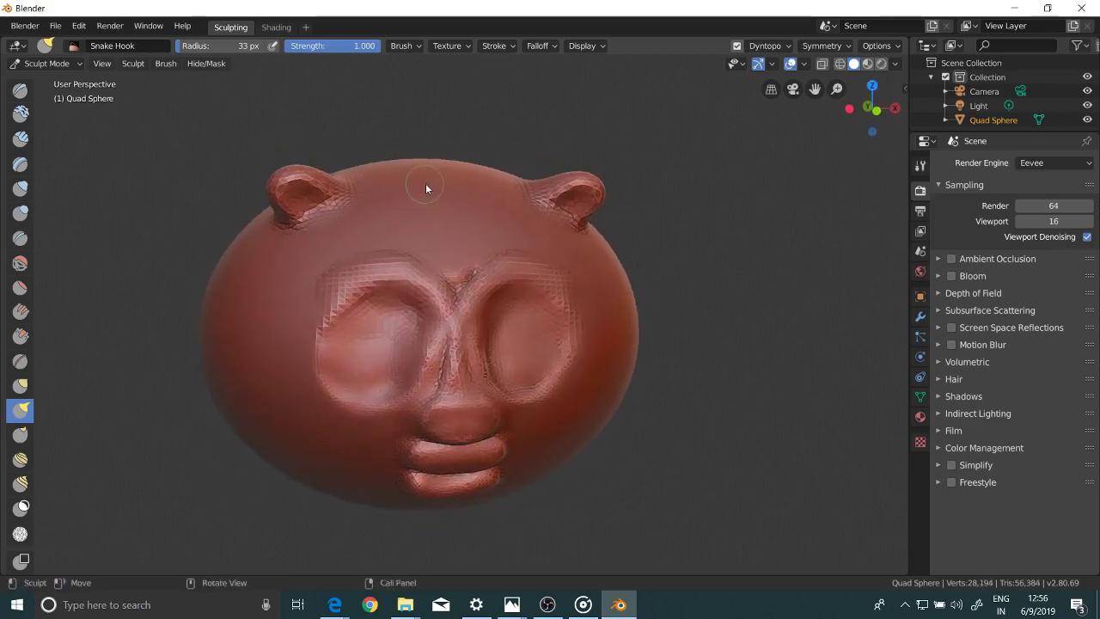
# Step: Enlarge the Snake Hook brush to 44 px and pull a small curved hair tuft out of the top of the head
pyautogui.press('f')
pyautogui.click(431, 184)
pyautogui.moveTo(440, 192); pyautogui.dragTo(434, 192)
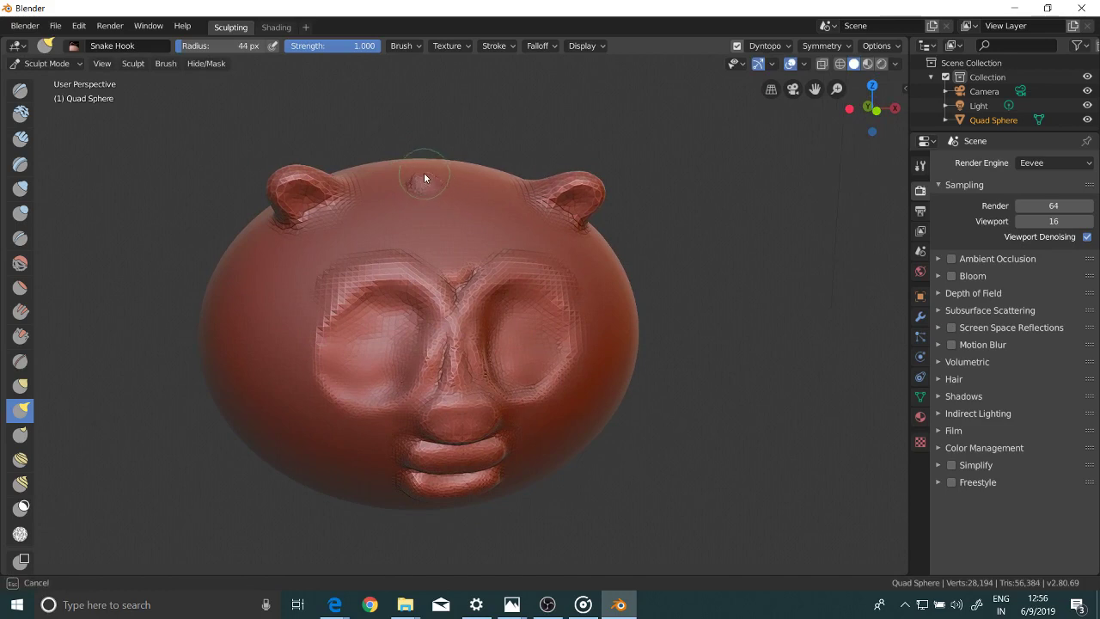
pyautogui.moveTo(407, 165); pyautogui.dragTo(403, 168)
pyautogui.moveTo(358, 178)
pyautogui.mouseDown(button='middle')
pyautogui.moveTo(354, 146)
pyautogui.moveTo(284, 185)
pyautogui.mouseUp(button='middle')
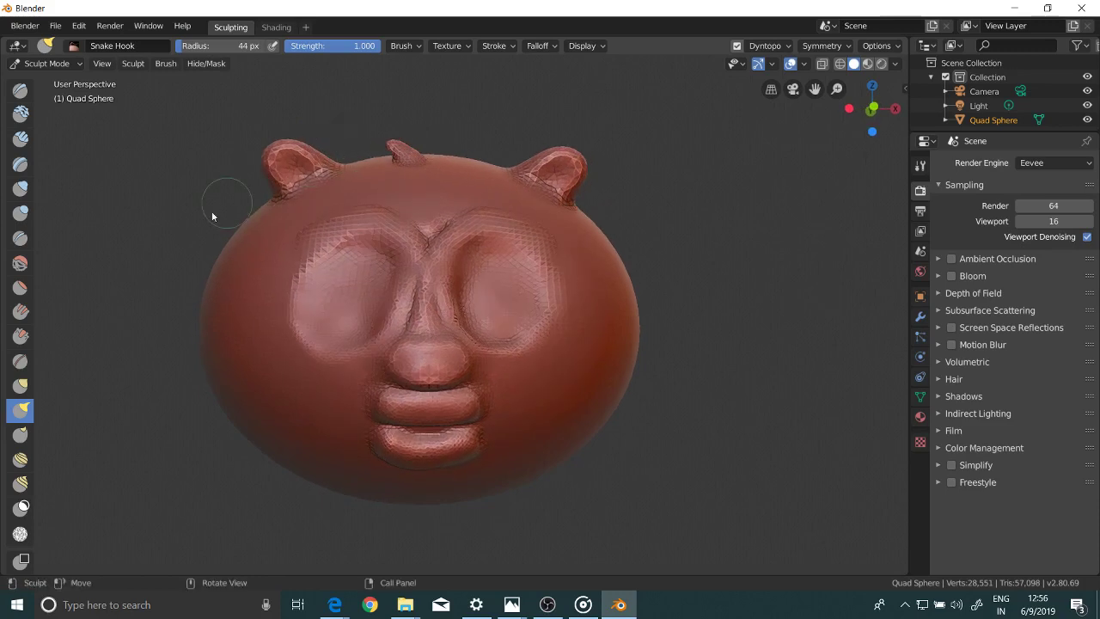
# Step: Thicken the hair tuft and its base on the head with the 44 px Blob brush at 0.500 strength
pyautogui.click(21, 213)
pyautogui.moveTo(401, 148); pyautogui.dragTo(378, 150)
pyautogui.moveTo(393, 147)
pyautogui.mouseDown(button='middle')
pyautogui.moveTo(449, 211)
pyautogui.moveTo(518, 244)
pyautogui.moveTo(385, 224)
pyautogui.moveTo(373, 202)
pyautogui.mouseUp(button='middle')
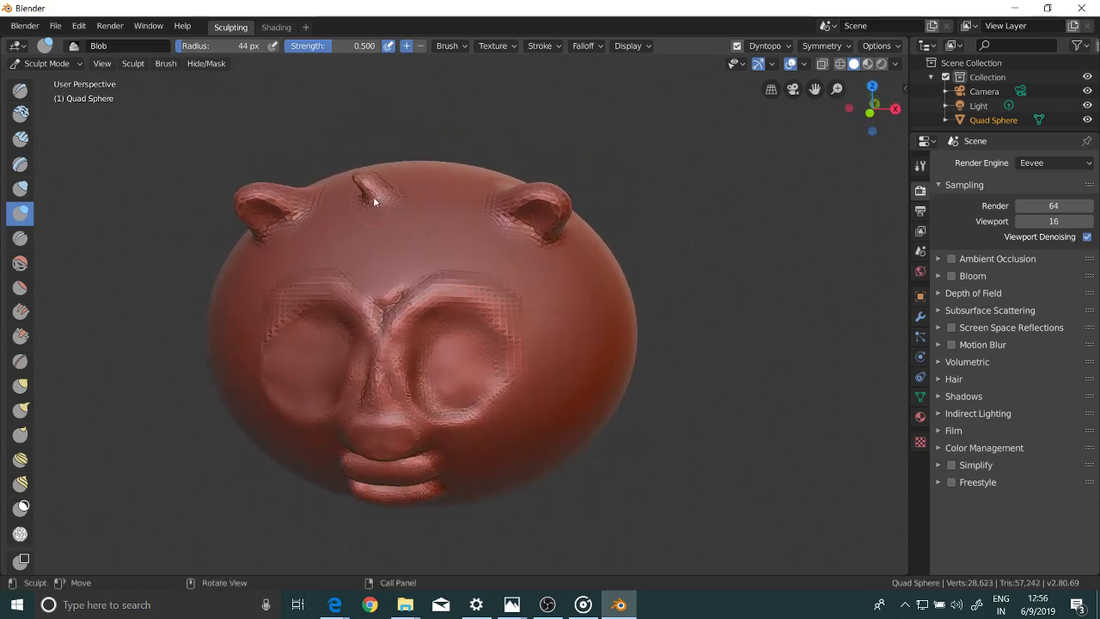
pyautogui.moveTo(373, 199)
pyautogui.mouseDown()
pyautogui.moveTo(358, 182)
pyautogui.moveTo(374, 194)
pyautogui.mouseUp()
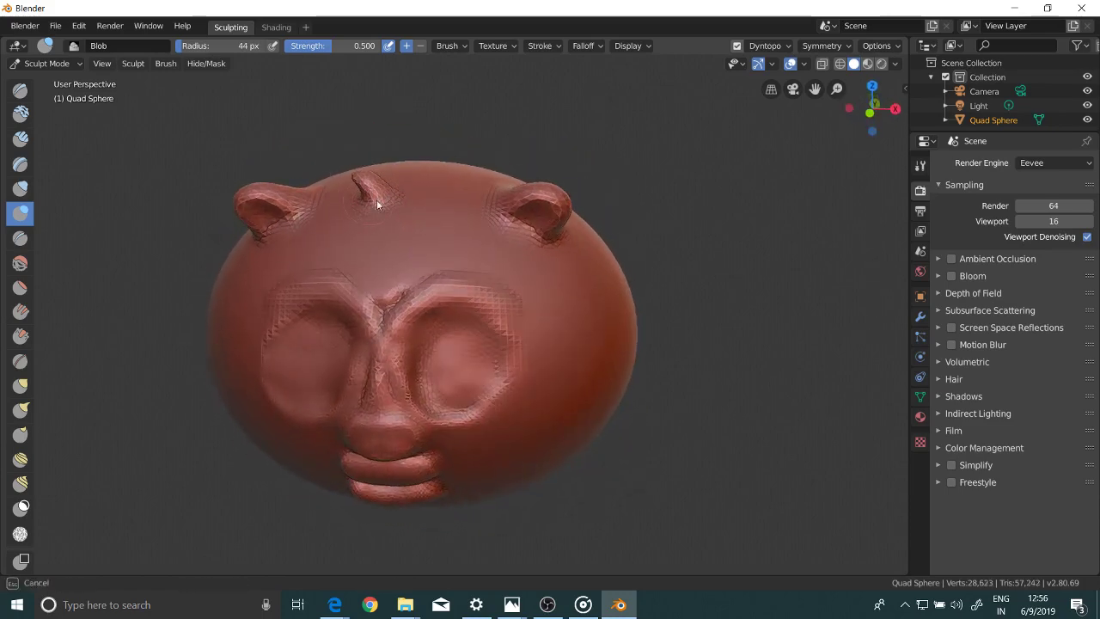
pyautogui.moveTo(374, 194)
pyautogui.mouseDown(button='middle')
pyautogui.moveTo(428, 147)
pyautogui.moveTo(467, 184)
pyautogui.moveTo(381, 202)
pyautogui.moveTo(471, 191)
pyautogui.mouseUp(button='middle')
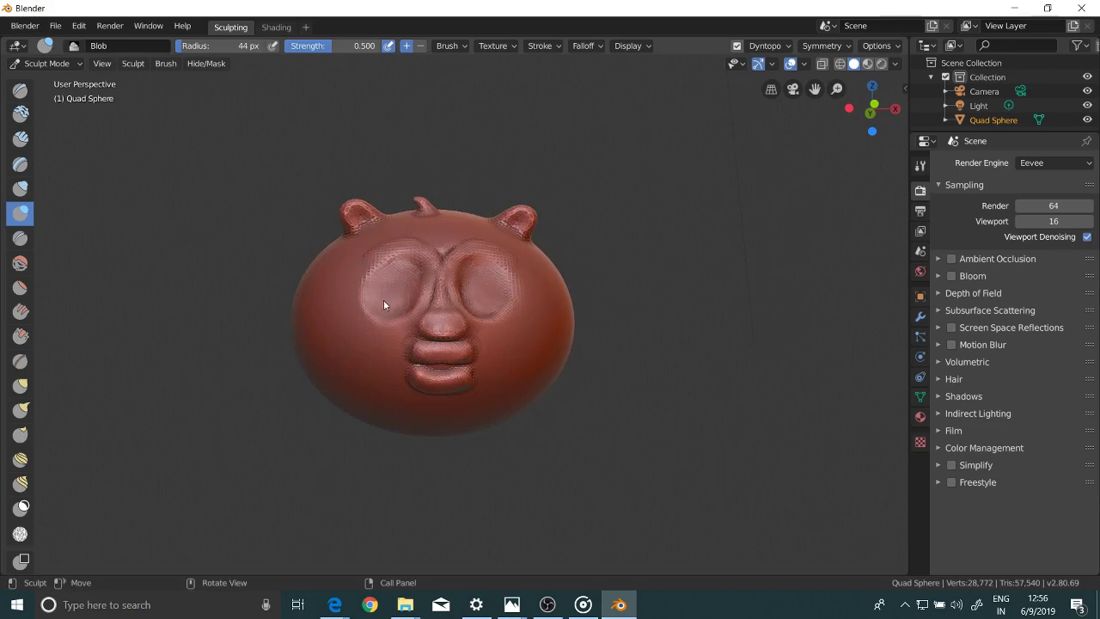
# Step: Review the eye sockets on the whole head and switch to the panda.jpg reference picture in Photos
pyautogui.moveTo(377, 304)
pyautogui.mouseDown()
pyautogui.moveTo(405, 263)
pyautogui.moveTo(396, 291)
pyautogui.mouseUp()
pyautogui.moveTo(483, 292)
pyautogui.mouseDown()
pyautogui.moveTo(480, 268)
pyautogui.moveTo(492, 312)
pyautogui.moveTo(469, 261)
pyautogui.mouseUp()
pyautogui.click(1005, 7)
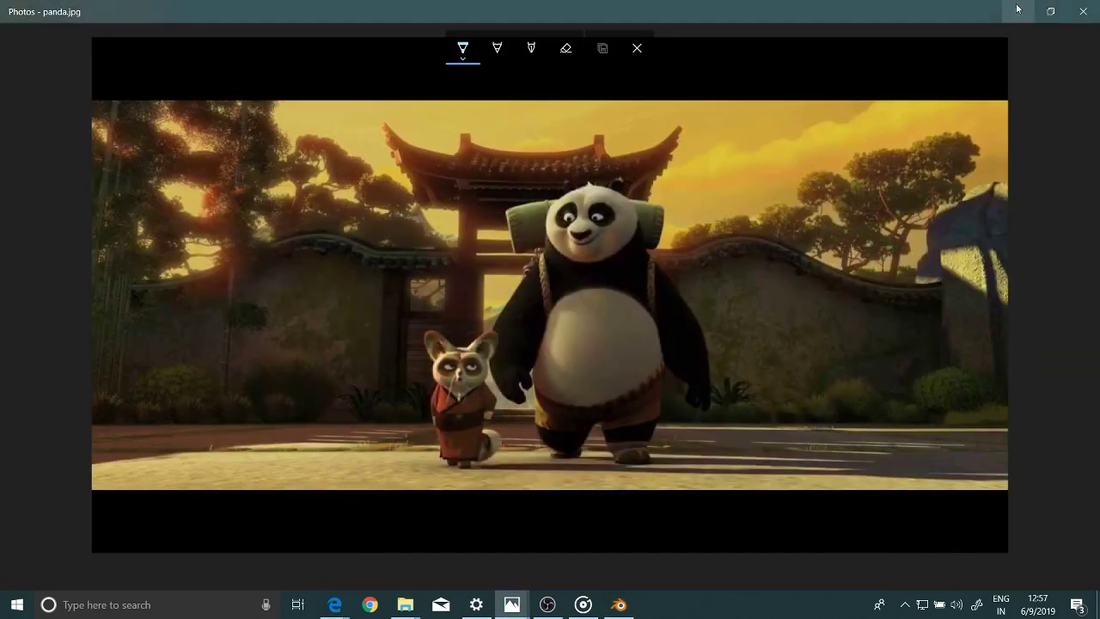